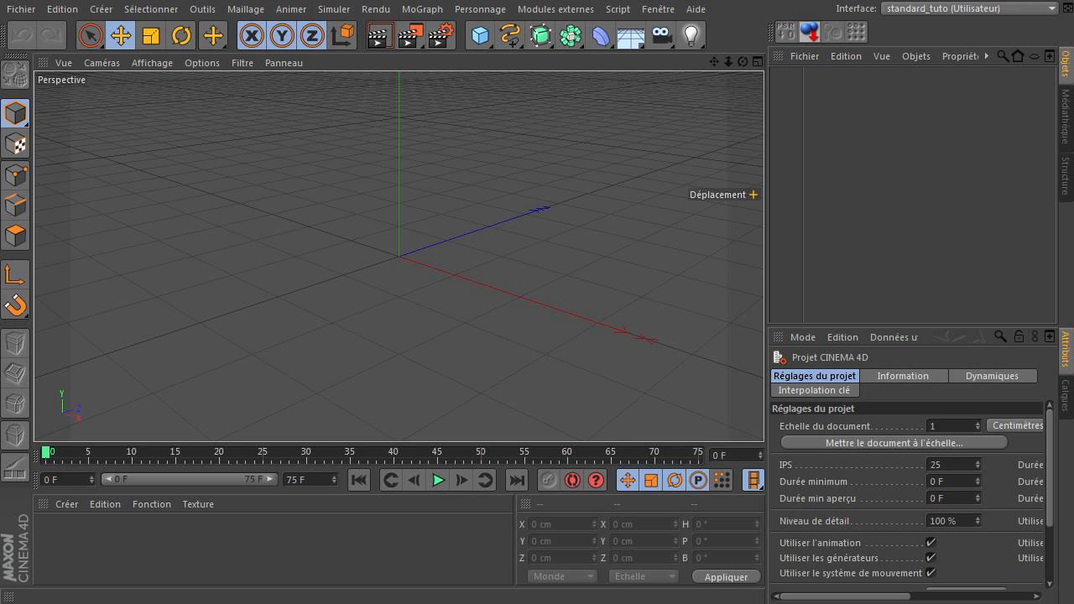
- Switch to the browser and play the reference video "The Witch - A Minecraft Animation Short"
key(alt+Tab)
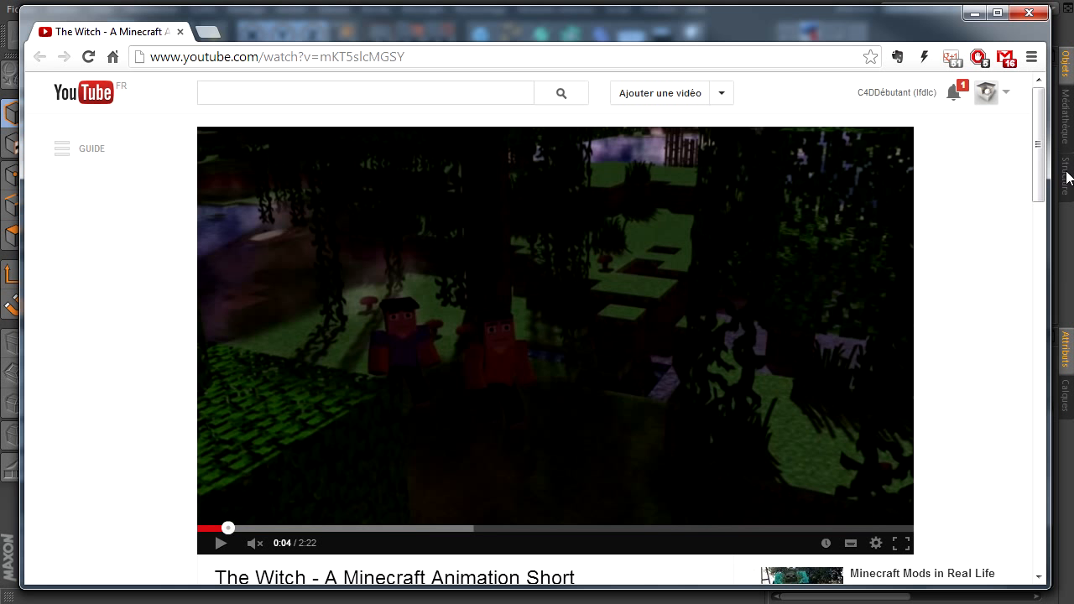
scroll(1038, 172, down, 1)
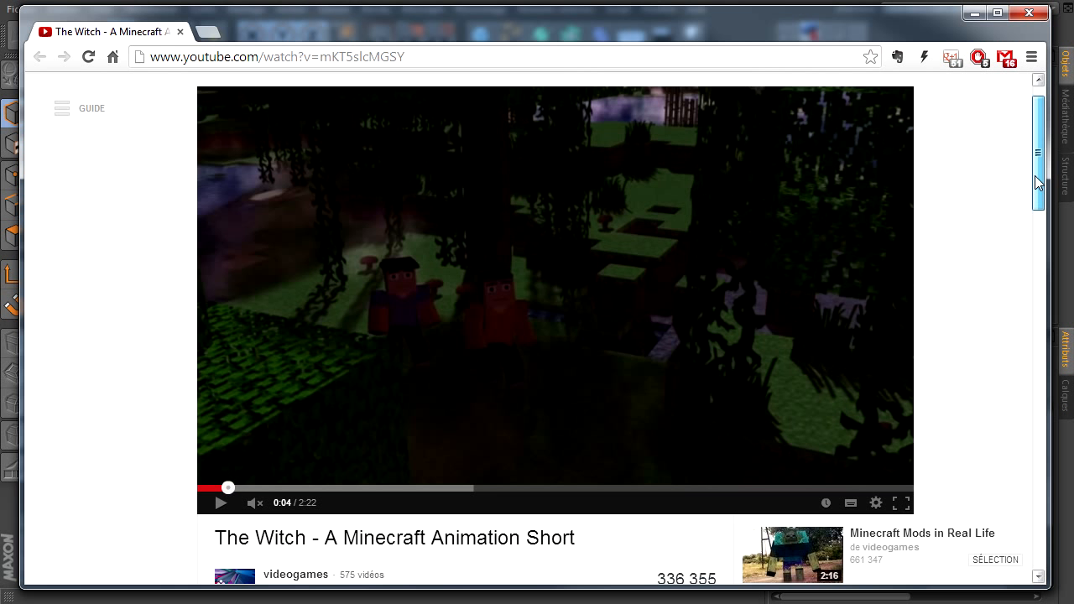
click(218, 503)
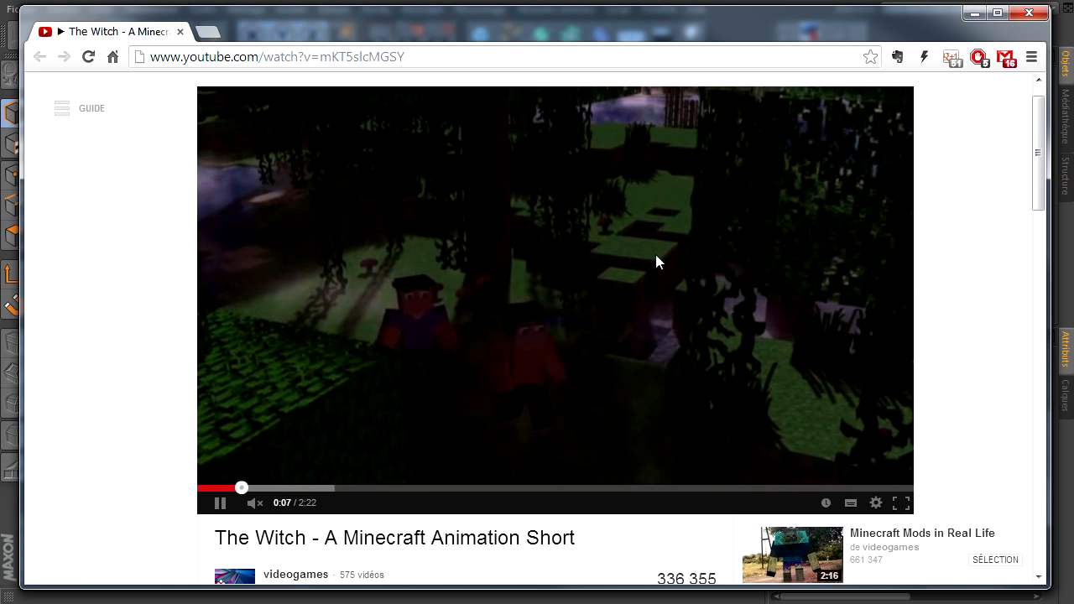
click(377, 366)
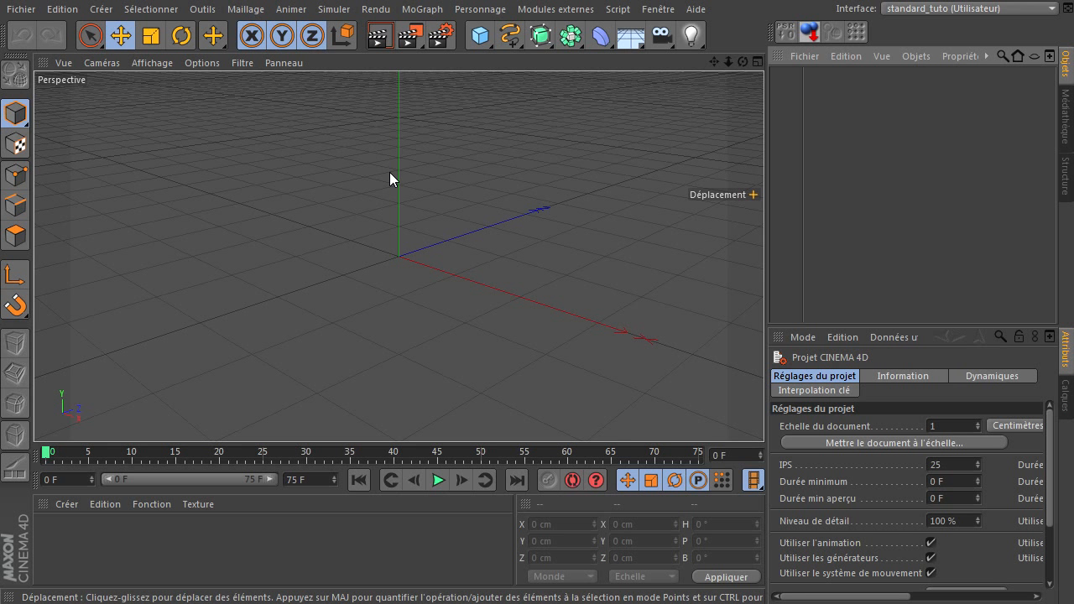
- Add a floor object (Sol) to the empty scene
click(630, 35)
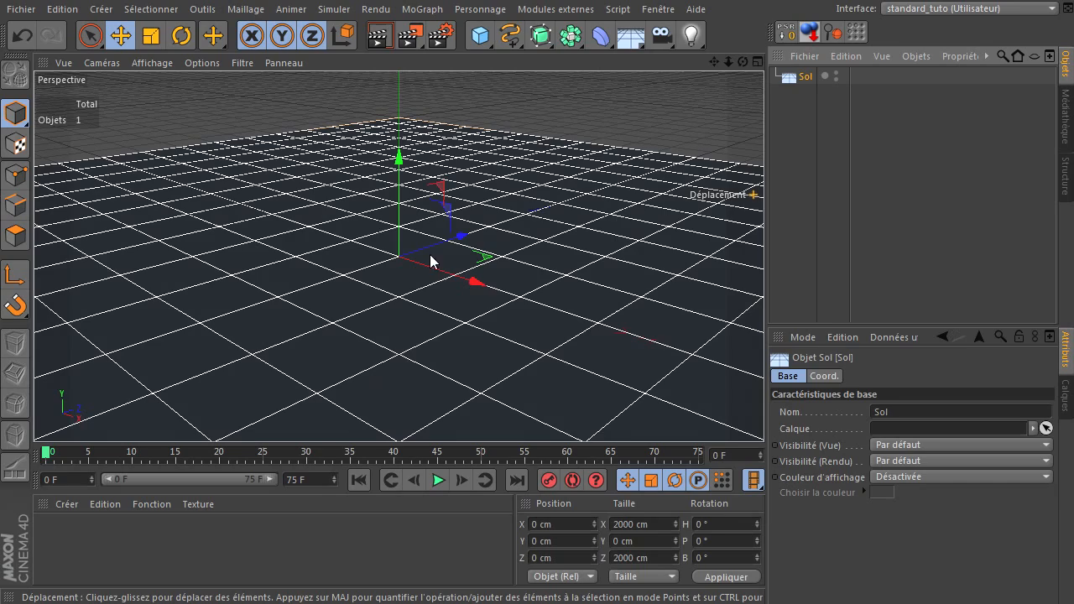
scroll(518, 272, down, 5)
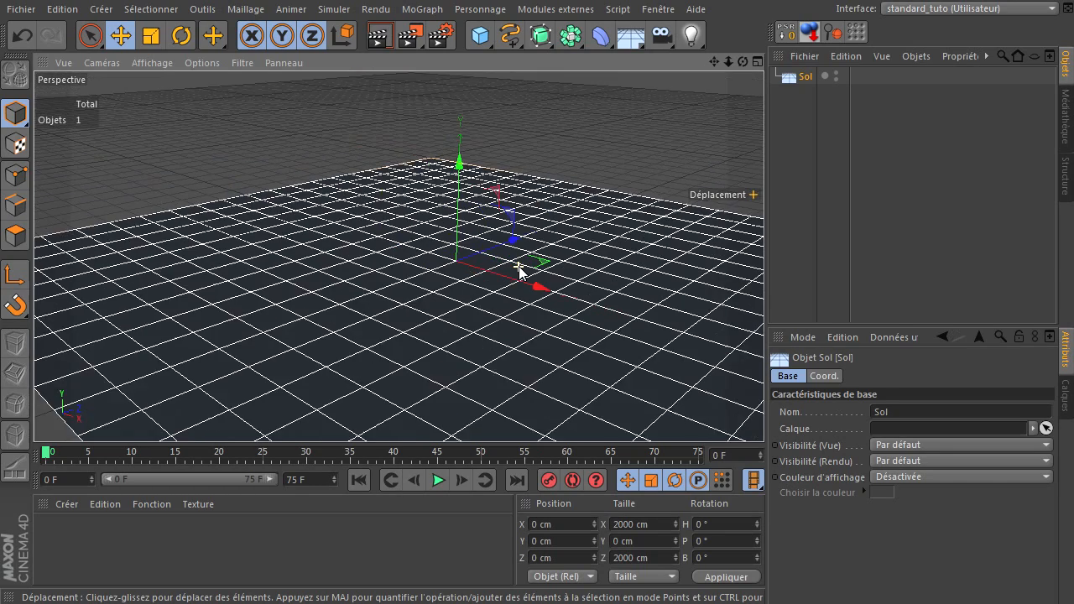
drag(711, 62, 669, 52)
- Add a plane to the scene and set both its width and height segments to 1
drag(482, 40, 671, 91)
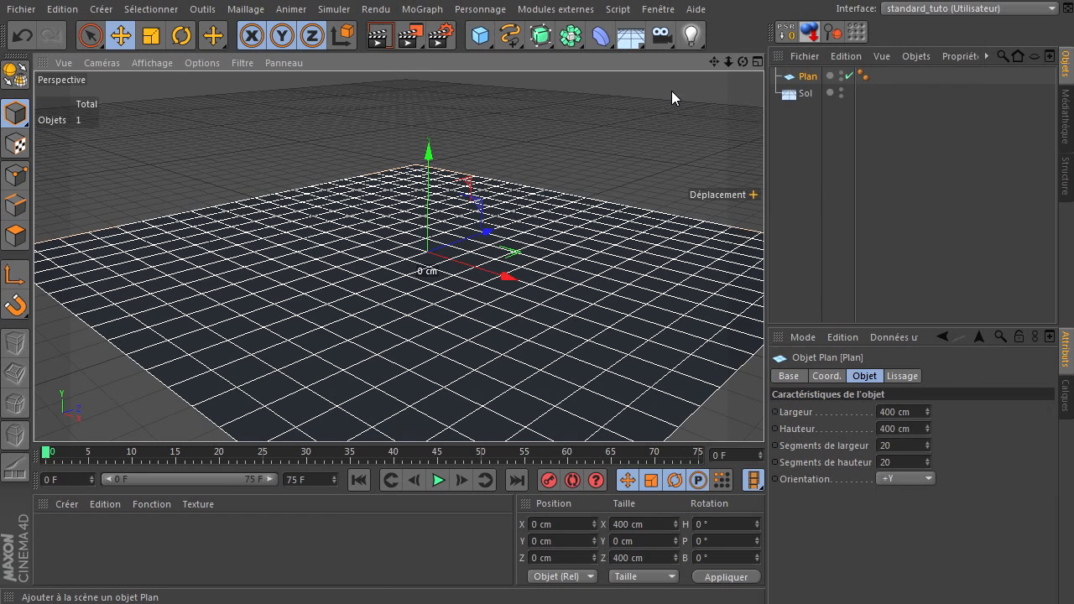
click(903, 447)
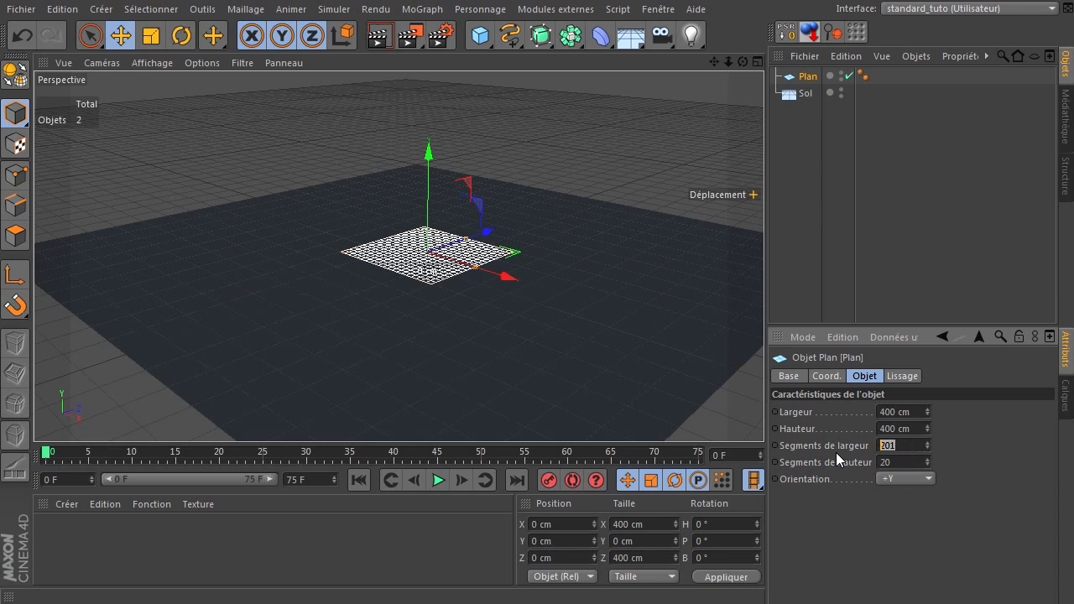
text(1)
key(Tab)
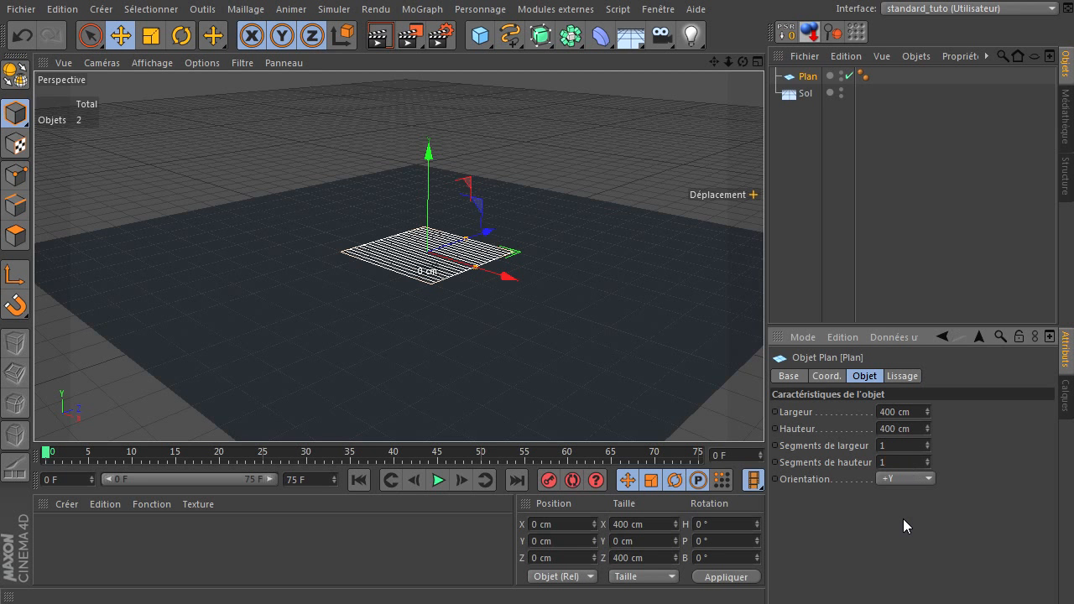
click(903, 519)
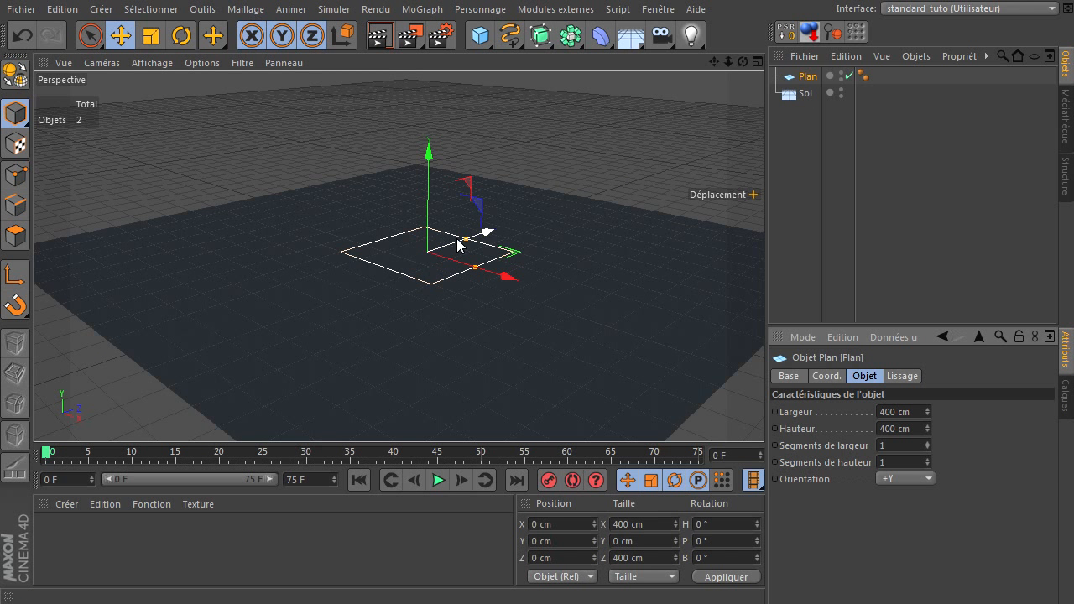
- Stretch the plane's height to about 1221 cm and place a duplicate of it about 462 cm away along X
drag(464, 244, 532, 220)
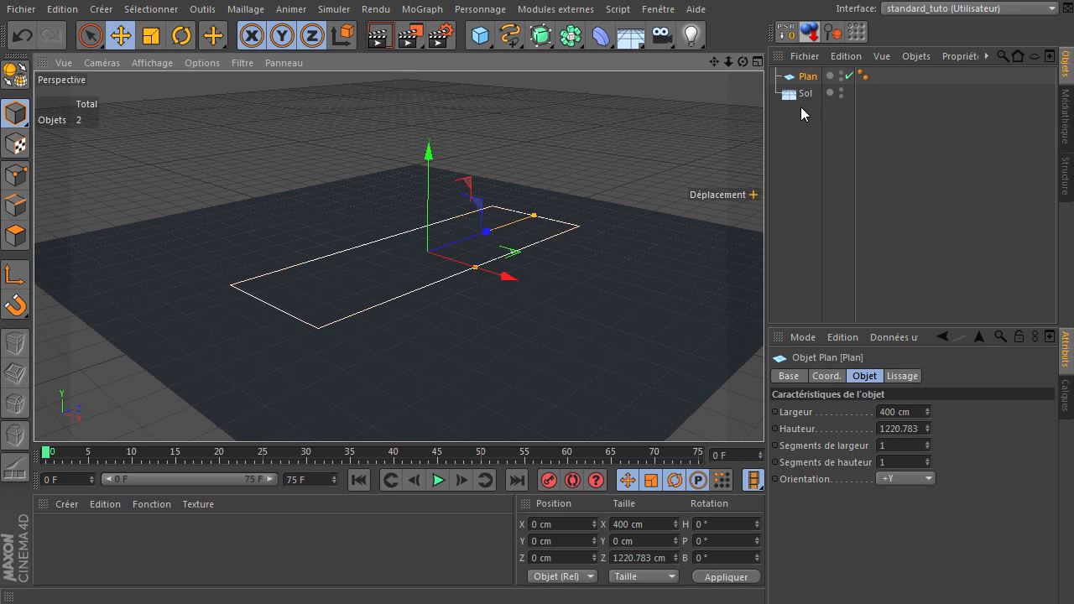
ctrl+drag(807, 80, 805, 88)
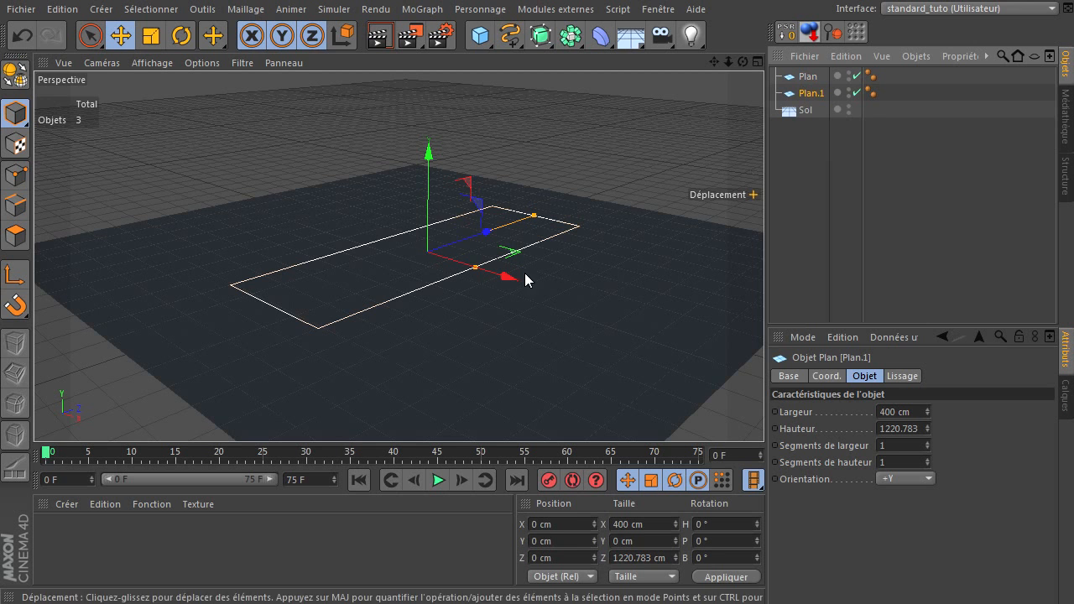
drag(510, 281, 653, 303)
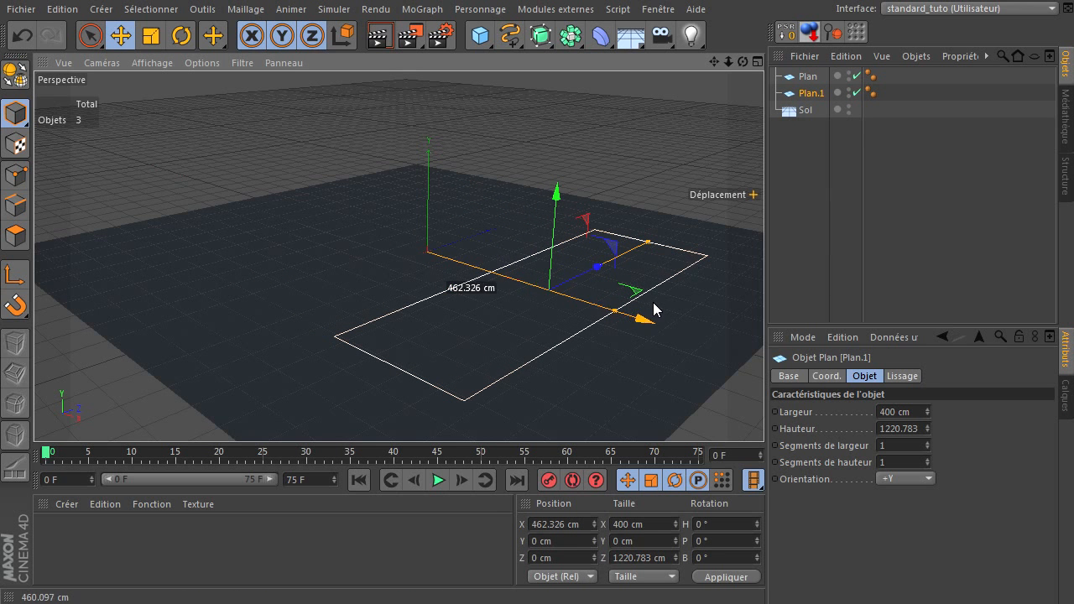
- Hide the floor in the viewport and shorten the duplicated plane to about 501 cm, shifting it to about 503 cm along X
click(849, 107)
click(850, 107)
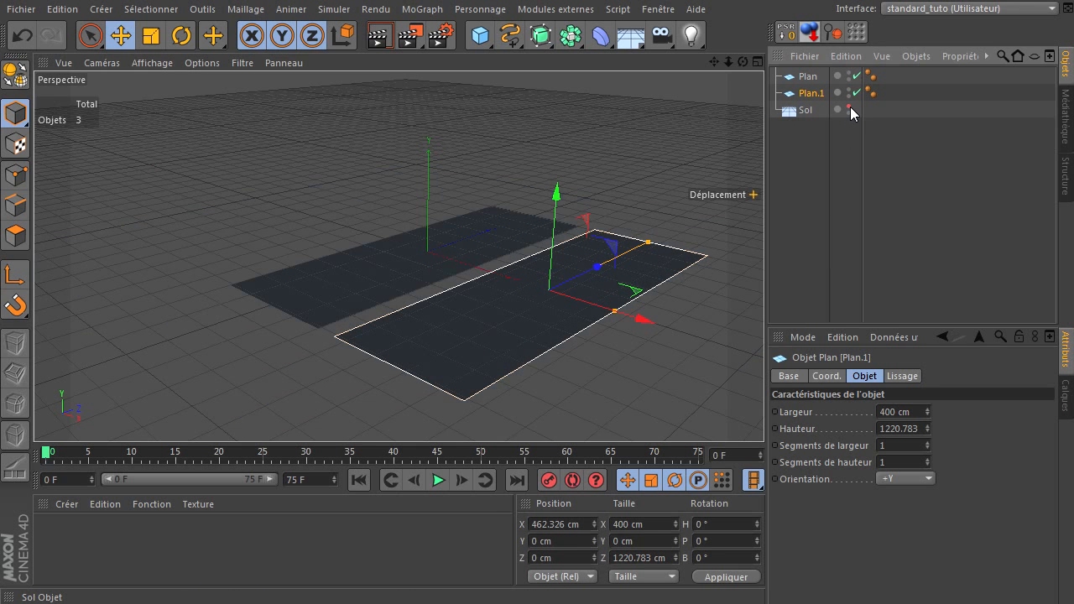
mouse_move(645, 245)
mouse_down()
mouse_move(585, 290)
mouse_move(645, 245)
mouse_up()
drag(679, 294, 702, 295)
- Duplicate the shortened plane and move the copy along Z to about -371 cm, leaving a gap between them
ctrl+drag(822, 101, 816, 117)
drag(642, 260, 463, 292)
mouse_move(534, 307)
mouse_down()
mouse_move(516, 325)
mouse_move(528, 310)
mouse_up()
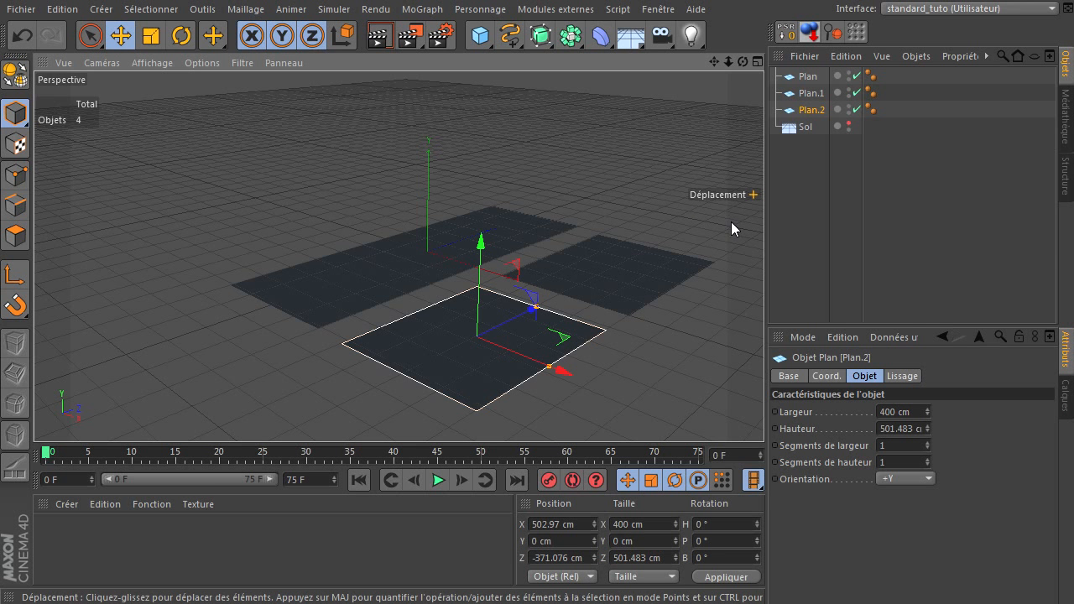
- Make the three planes editable and merge them into a single object, deleting the originals
shift+click(804, 76)
key(c)
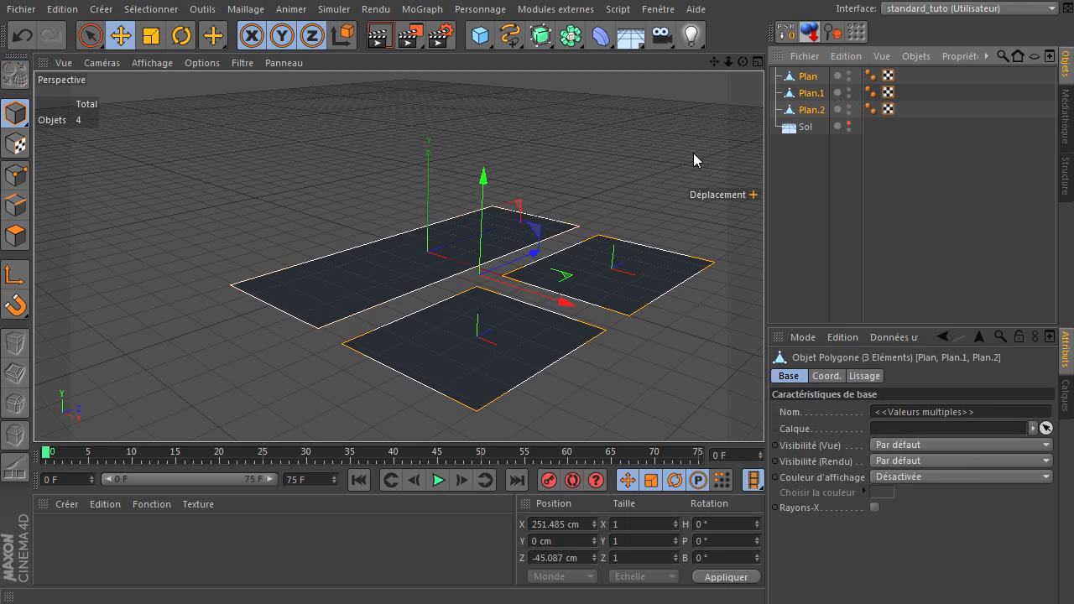
right_click(805, 76)
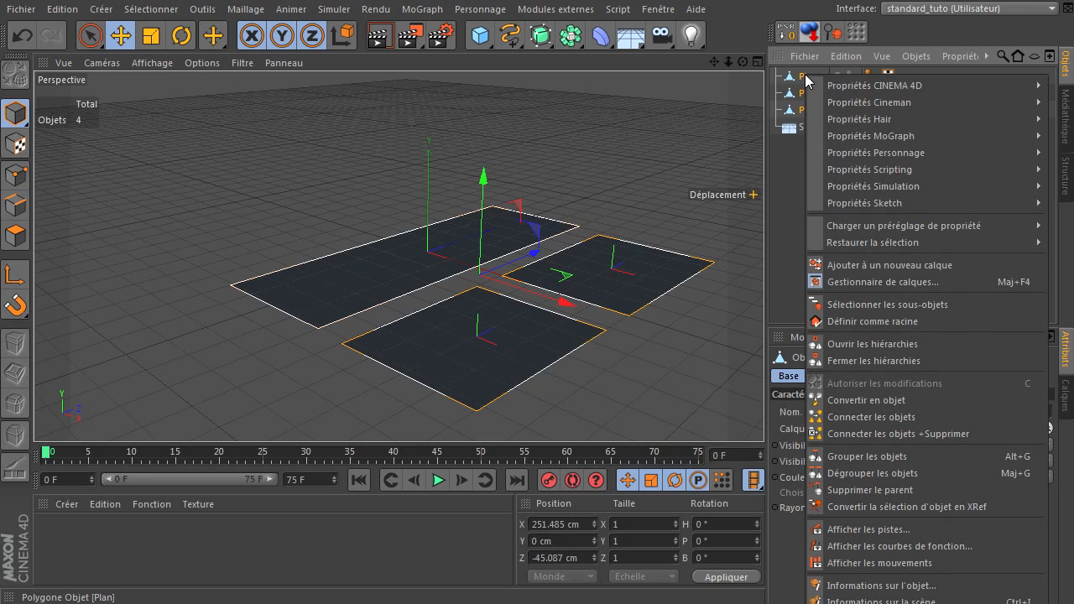
click(845, 434)
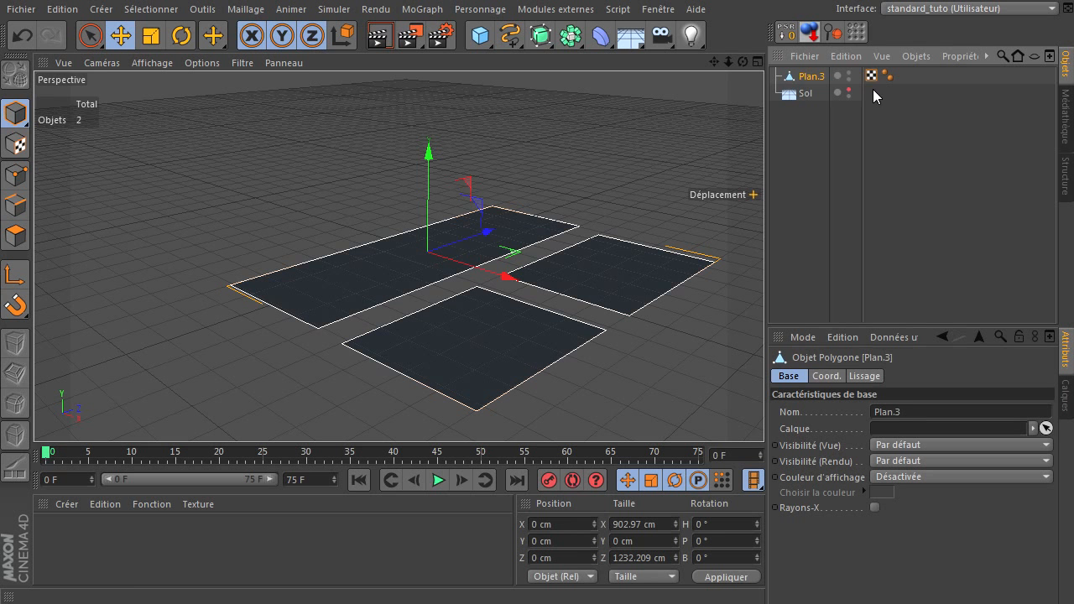
- Rename the merged plane object as emetteur
double_click(811, 78)
text(emetteur)
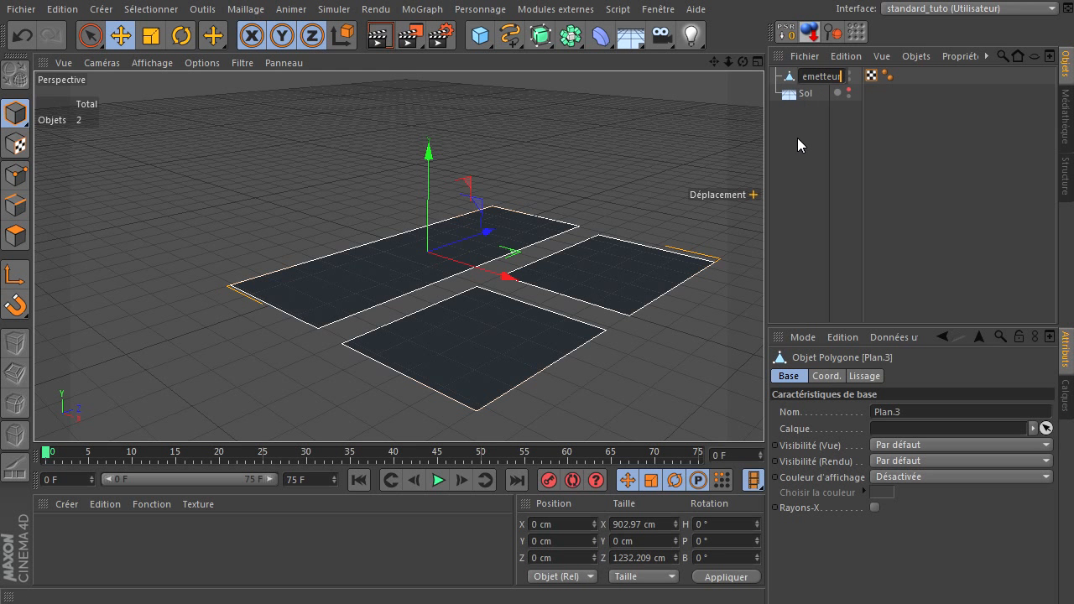
key(Return)
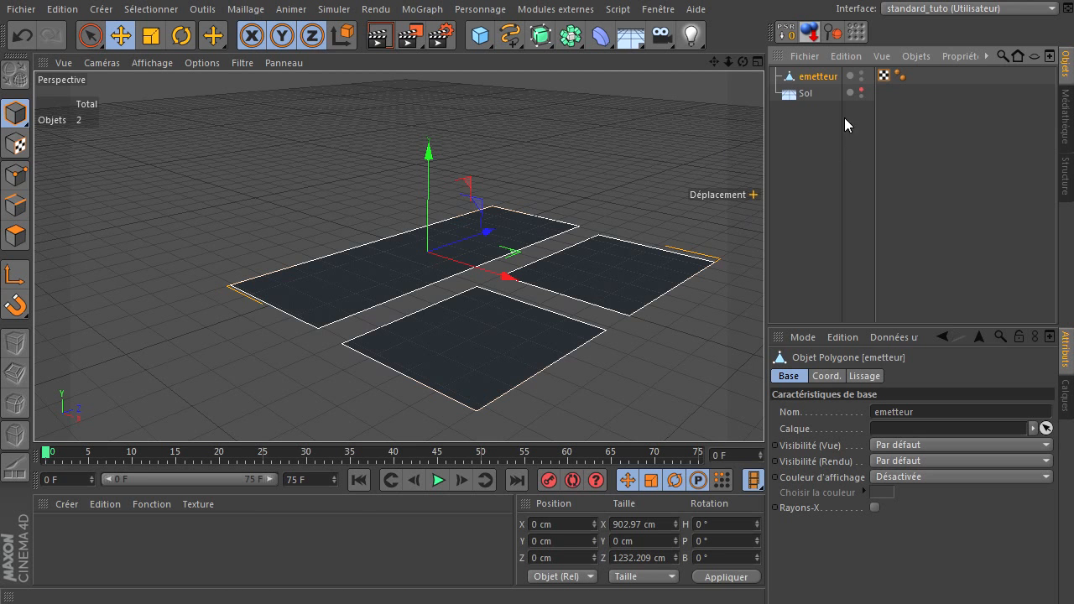
- Show the floor again and move the emetteur object to about X -96 cm and Y 91 cm, raised above it
click(861, 90)
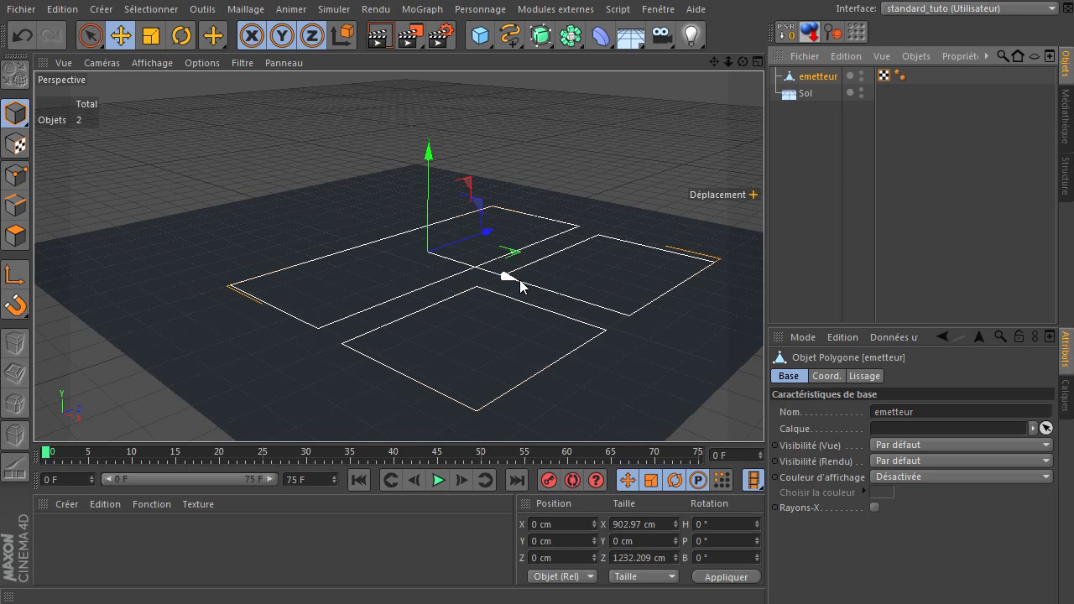
drag(506, 283, 482, 278)
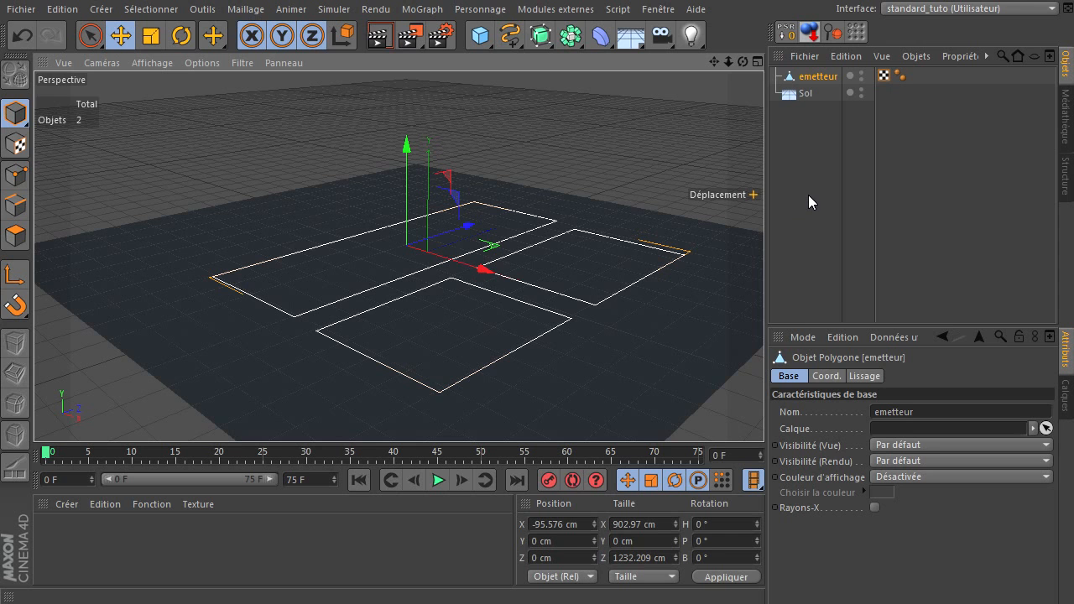
drag(406, 199, 456, 191)
- Set the viewport display to Gouraud shading with lines (Ombrage de Gouraud (lignes)) and clear the object selection
click(151, 63)
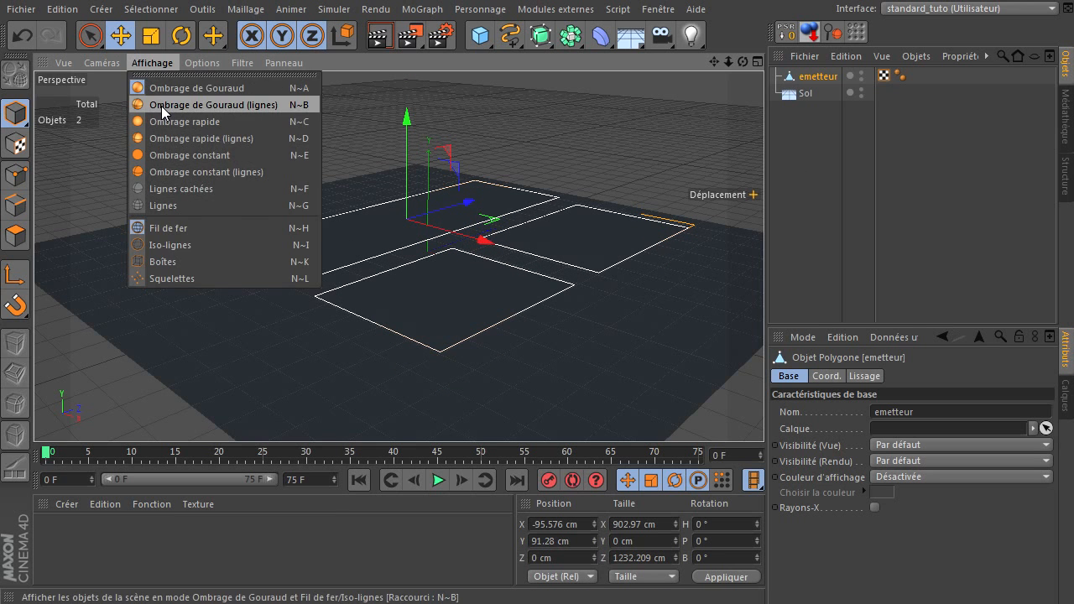
click(213, 105)
click(806, 219)
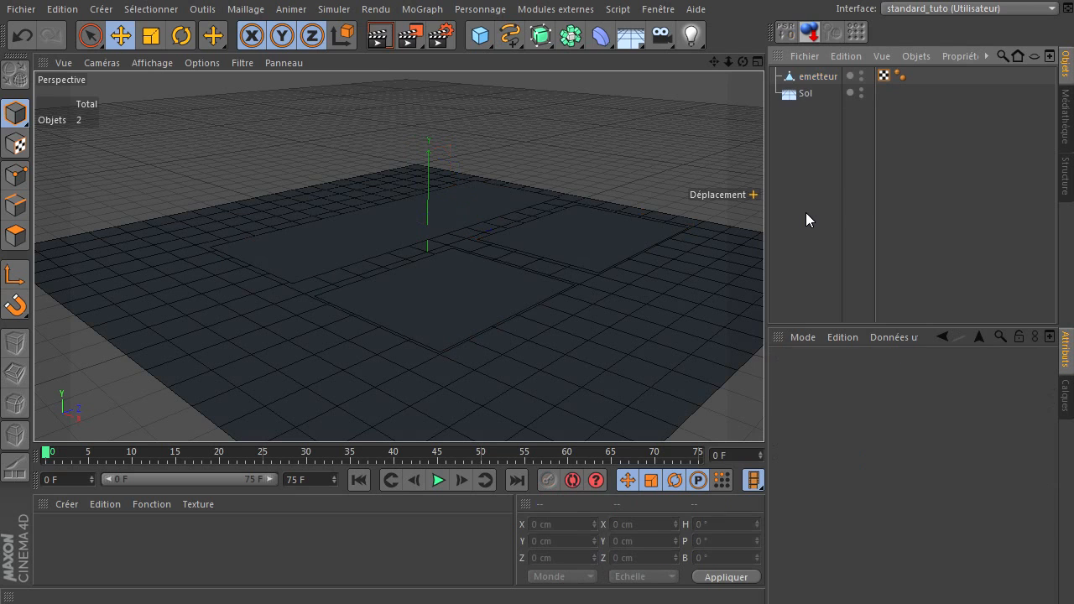
- Add an XPresso tag to the emetteur object and move its editor window into a workable position
click(824, 76)
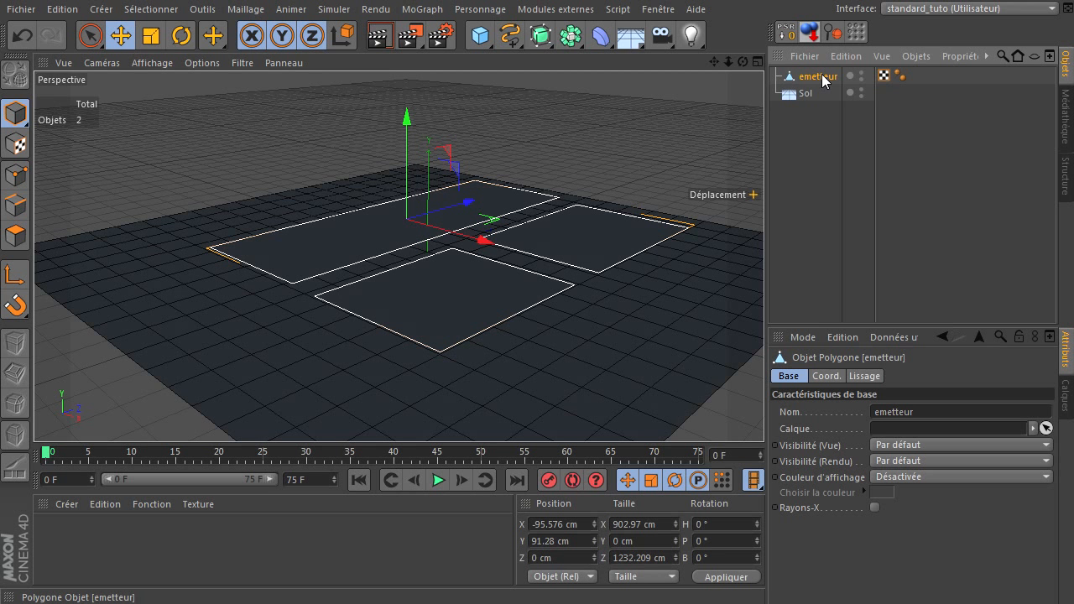
right_click(822, 77)
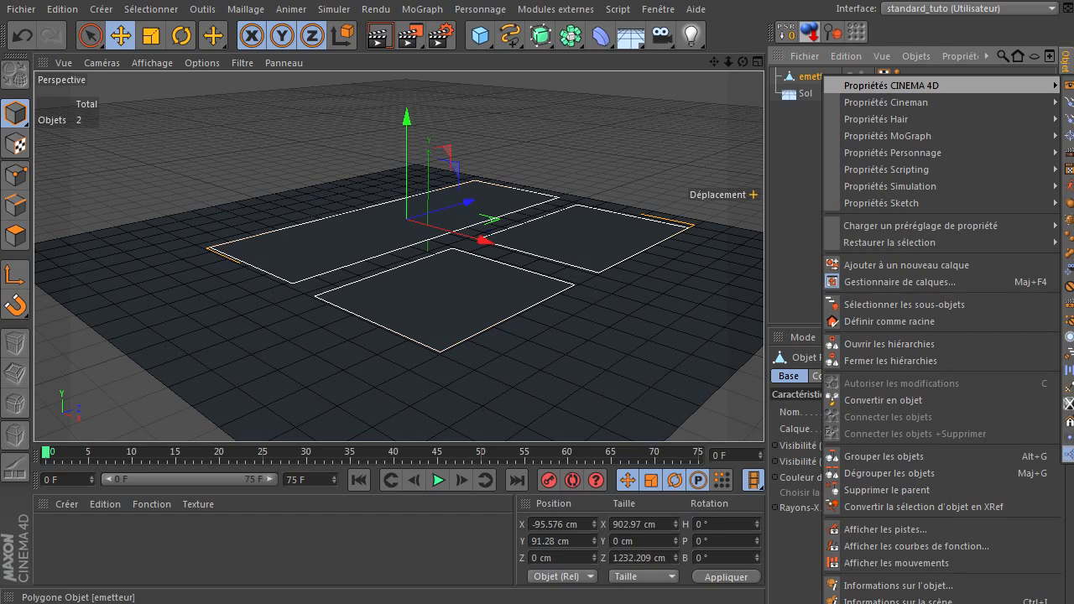
click(1069, 454)
drag(785, 237, 763, 67)
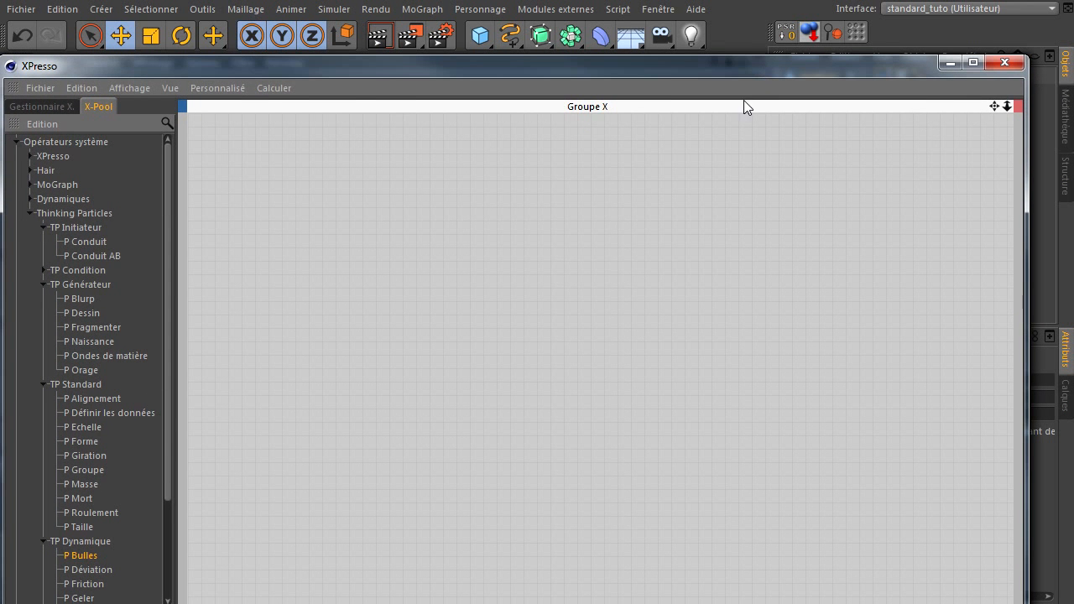
- Place P Ondes de matière, P Conduit, P Groupe and P Bulles nodes in the XPresso graph
click(119, 357)
drag(293, 175, 309, 165)
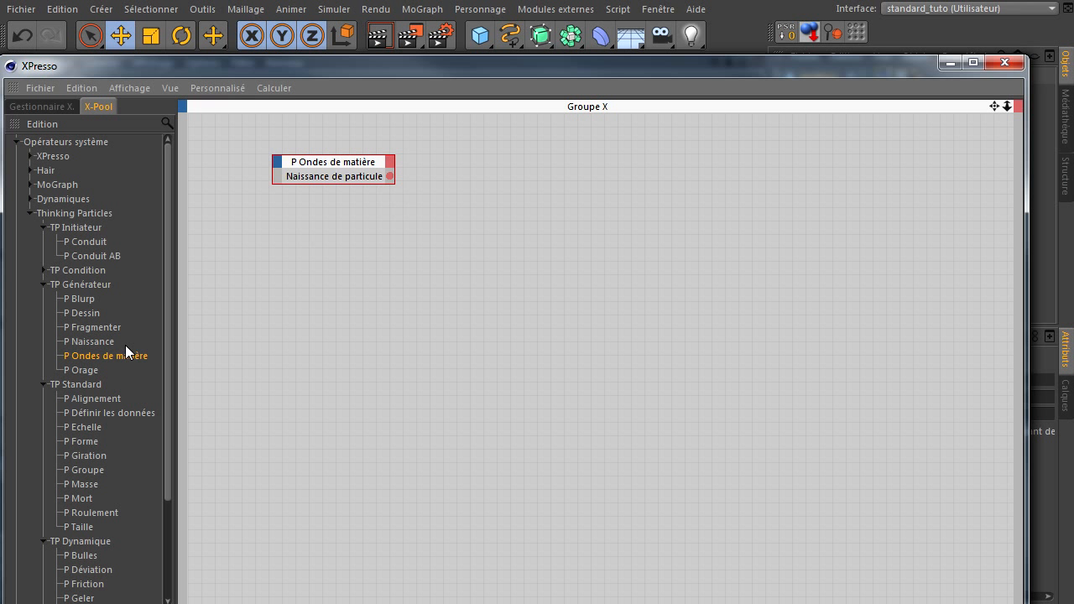
click(88, 242)
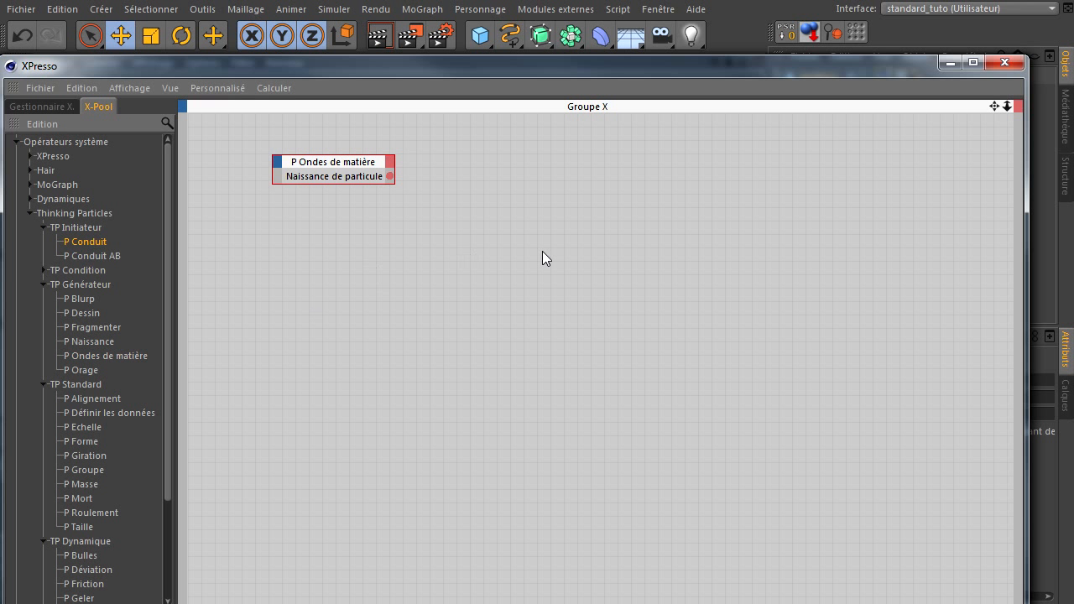
drag(297, 299, 298, 301)
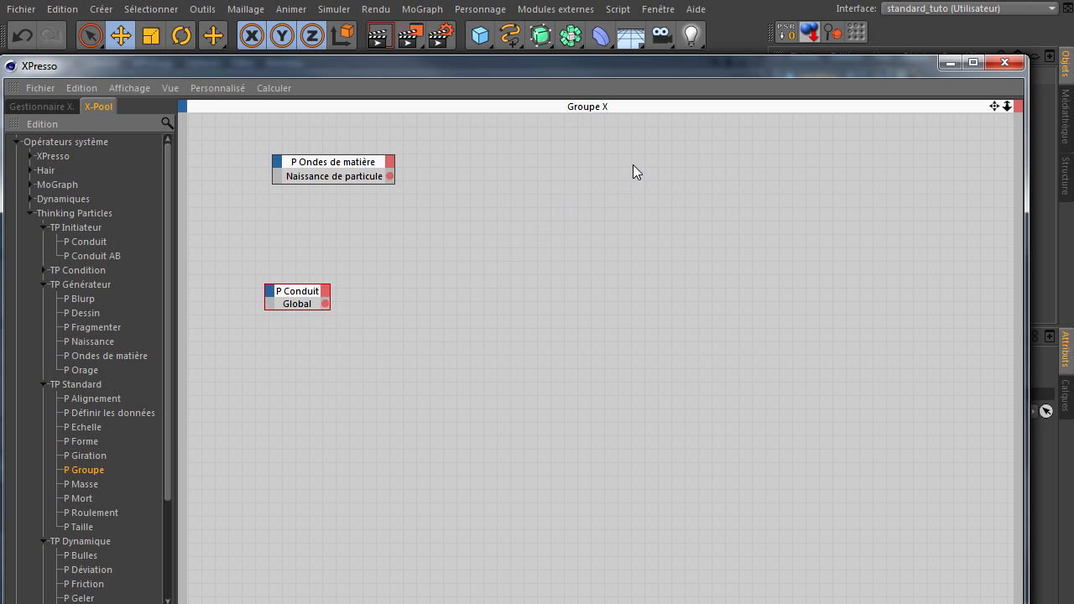
drag(634, 172, 633, 166)
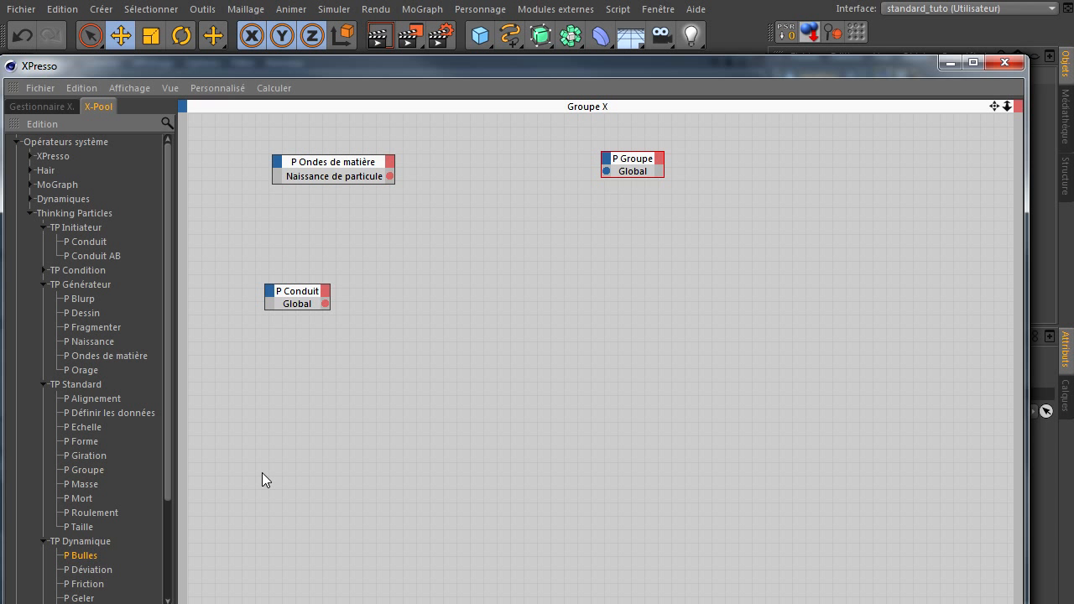
drag(512, 294, 513, 293)
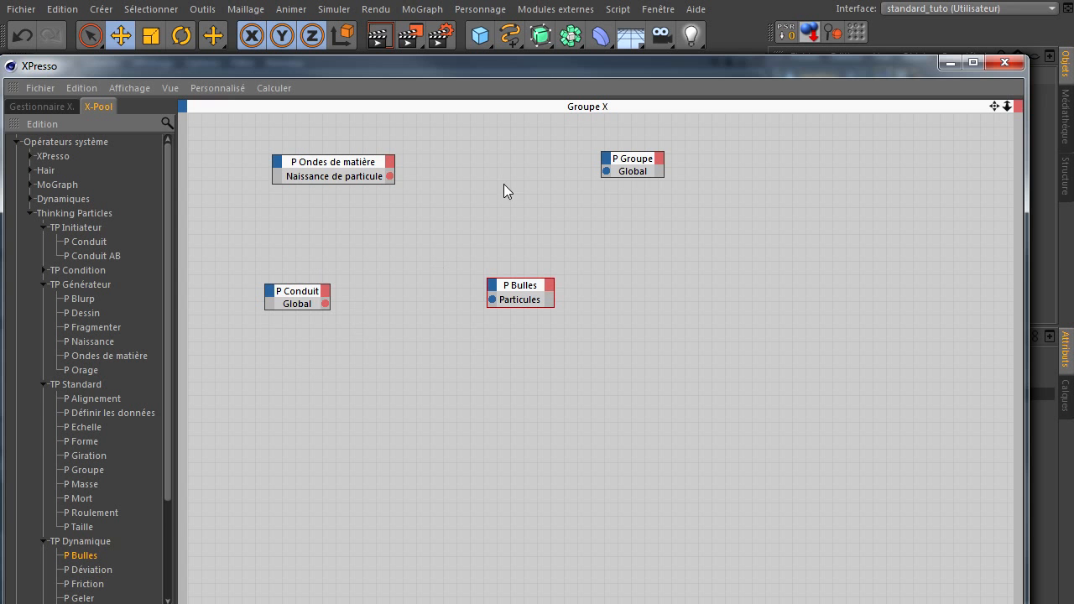
- Move the XPresso window out of the way and open the Thinking Particles settings
drag(535, 67, 548, 266)
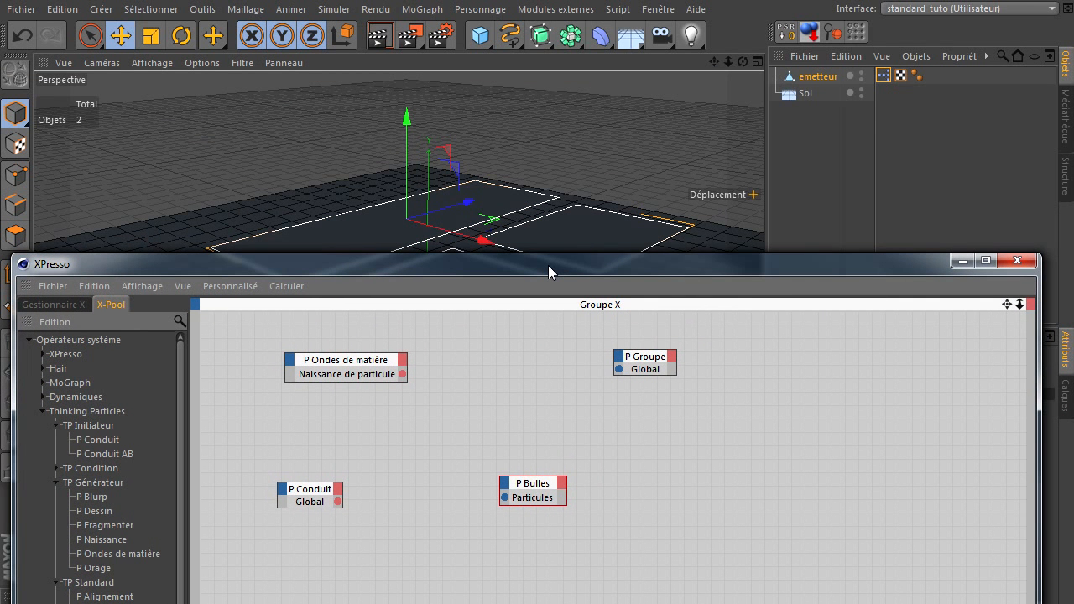
click(334, 10)
mouse_move(345, 87)
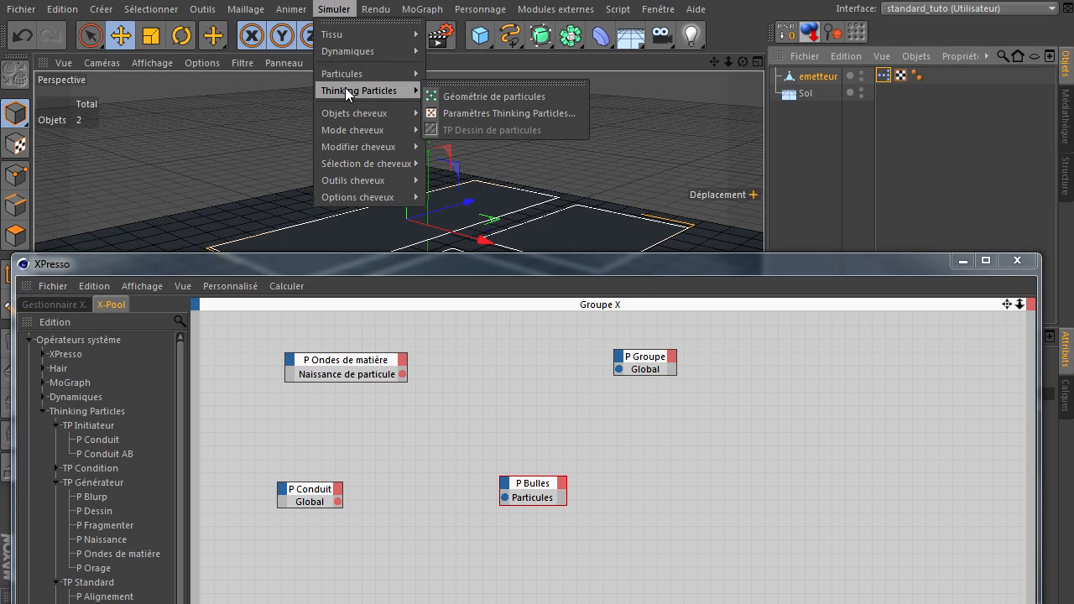
click(508, 117)
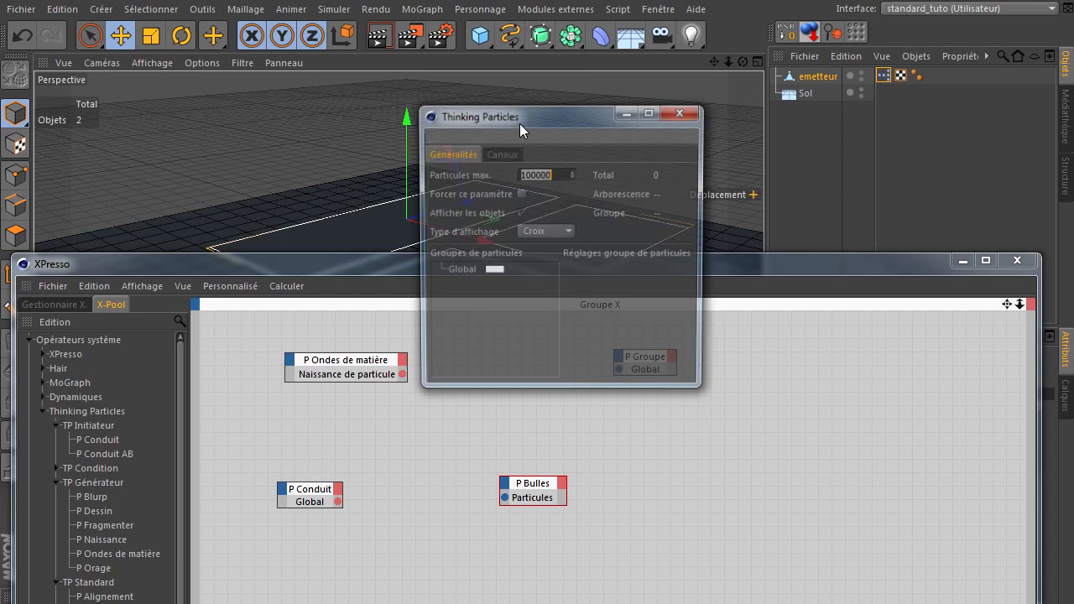
- Add a particle group under Global and name it vapeur
drag(536, 111, 363, 108)
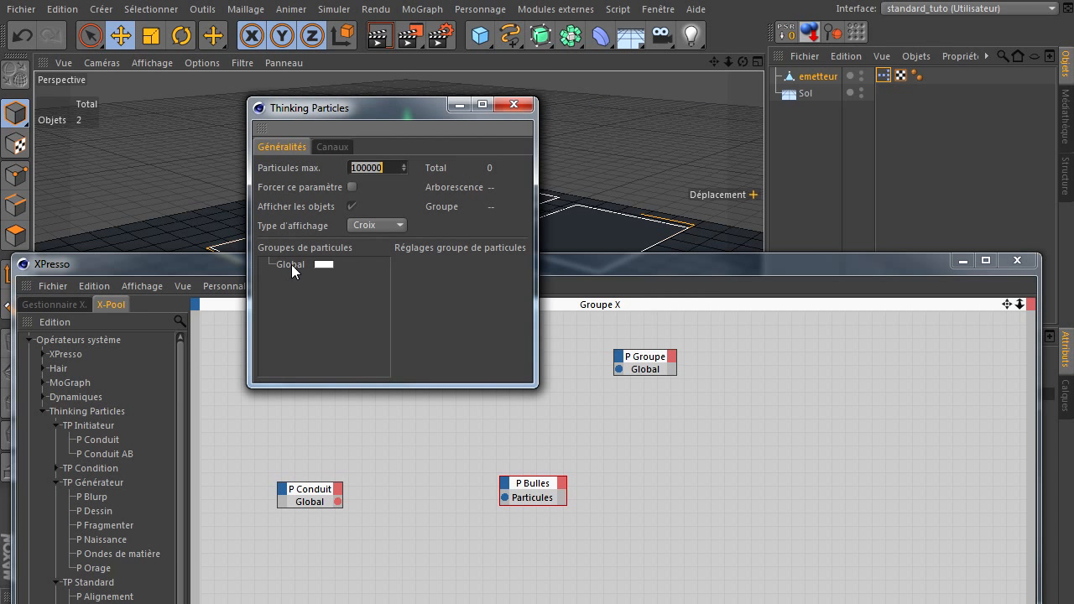
right_click(292, 265)
click(313, 275)
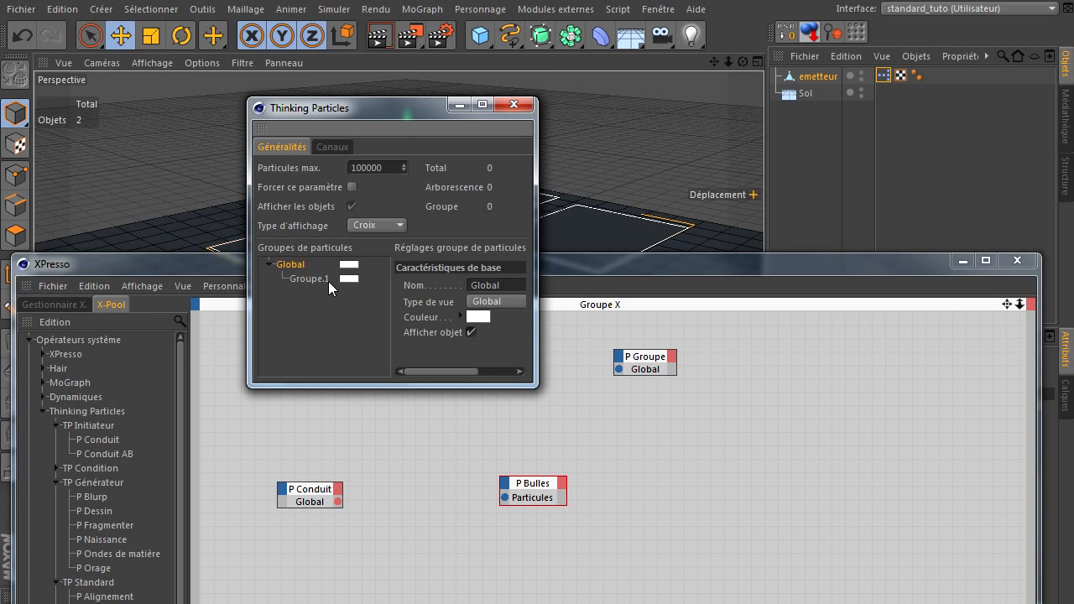
double_click(328, 282)
text(vepaur)
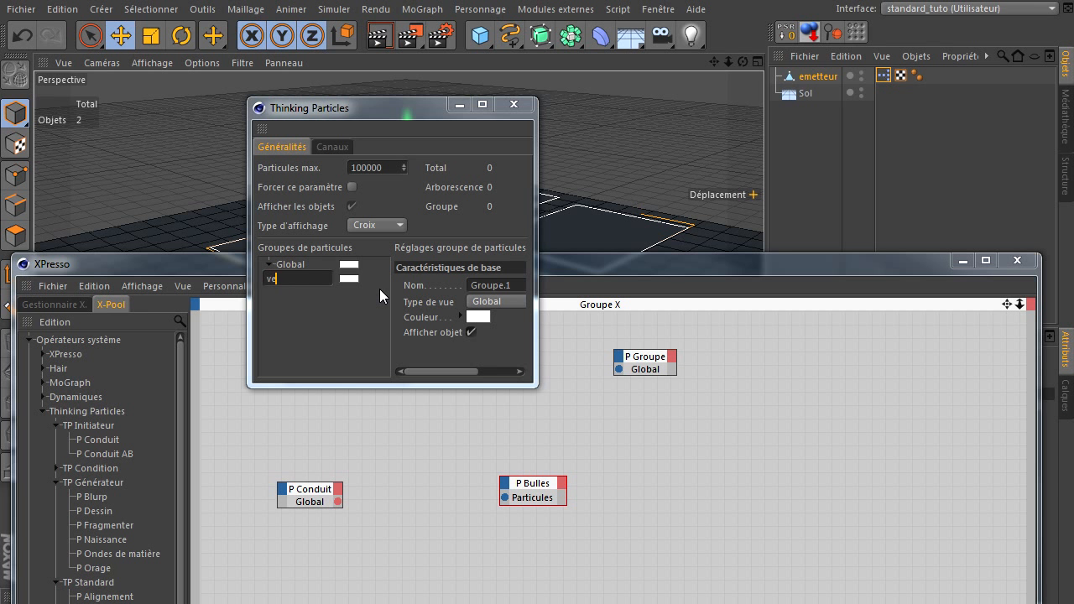
key(Left)
key(Left)
key(Left)
key(Left)
key(BackSpace)
text(a)
key(Right)
key(Delete)
text(e)
- Set the vapeur group's colour to orange with hue 32° (R 255, V 136, B 0)
click(350, 280)
click(350, 279)
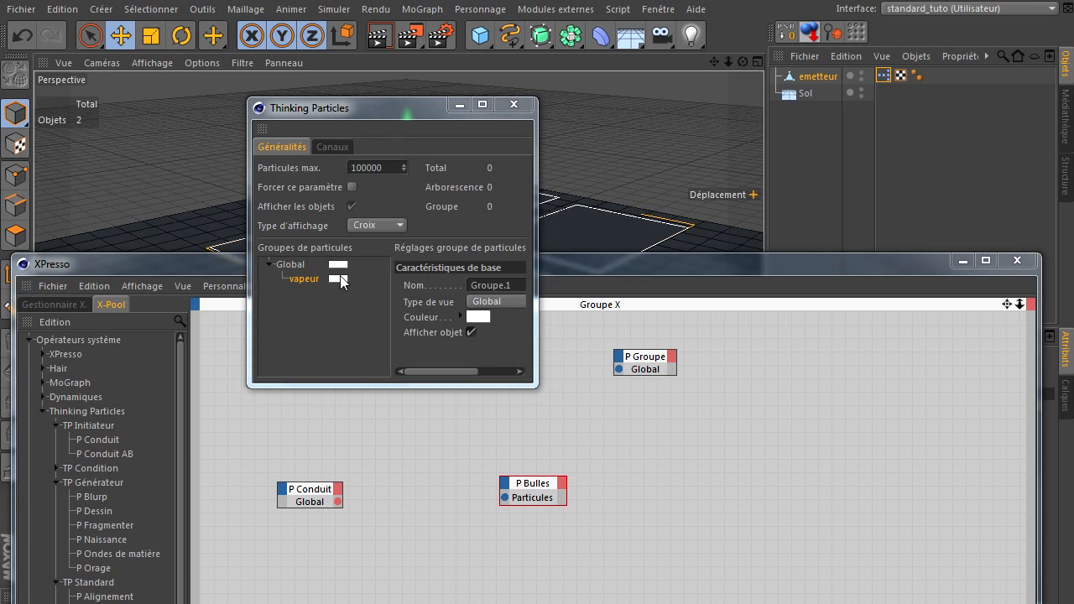
click(311, 207)
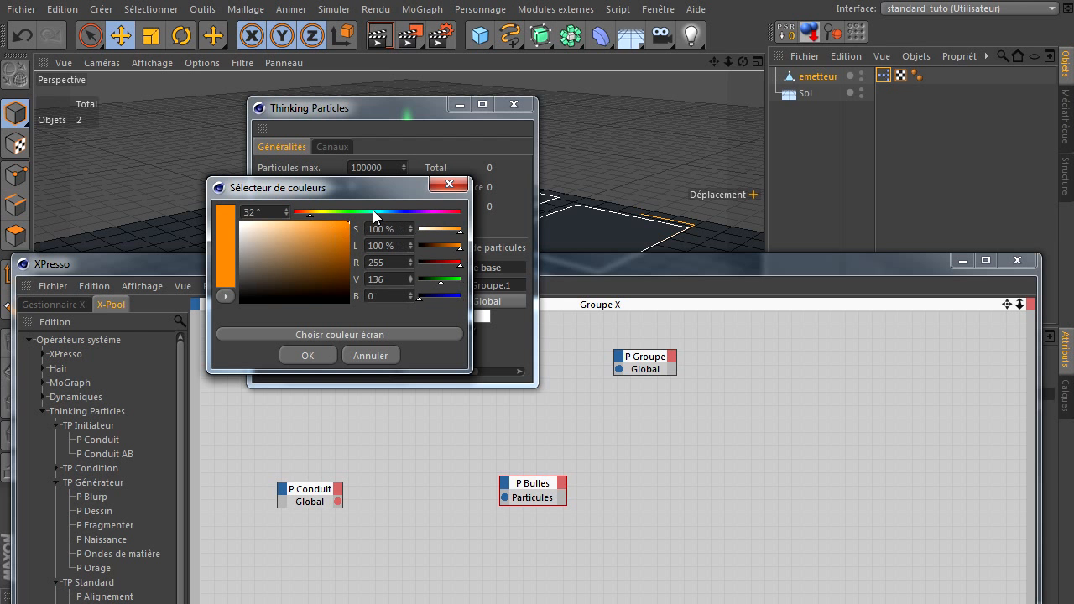
click(316, 360)
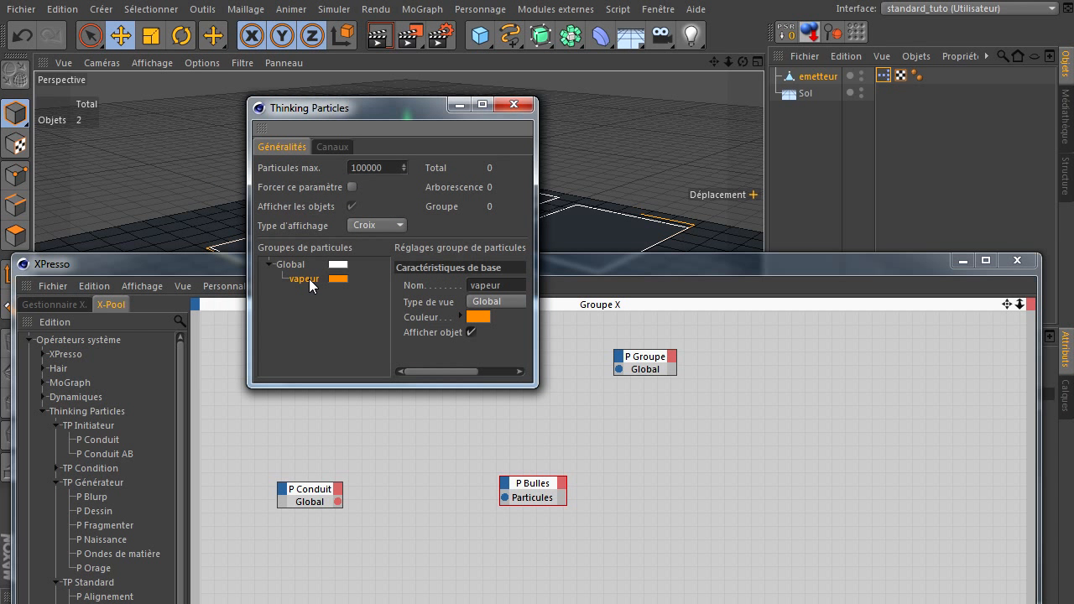
- Assign the vapeur group to P Conduit and P Groupe, and connect P Ondes de matière to P Groupe and P Conduit to P Bulles
drag(304, 279, 306, 502)
click(515, 104)
drag(402, 374, 477, 391)
drag(523, 496, 448, 470)
click(312, 495)
drag(312, 495, 417, 456)
drag(430, 392, 446, 395)
- Set the emetteur object as the source object (Objet) of the P Ondes de matière node
click(352, 366)
drag(485, 271, 144, 149)
drag(872, 328, 845, 167)
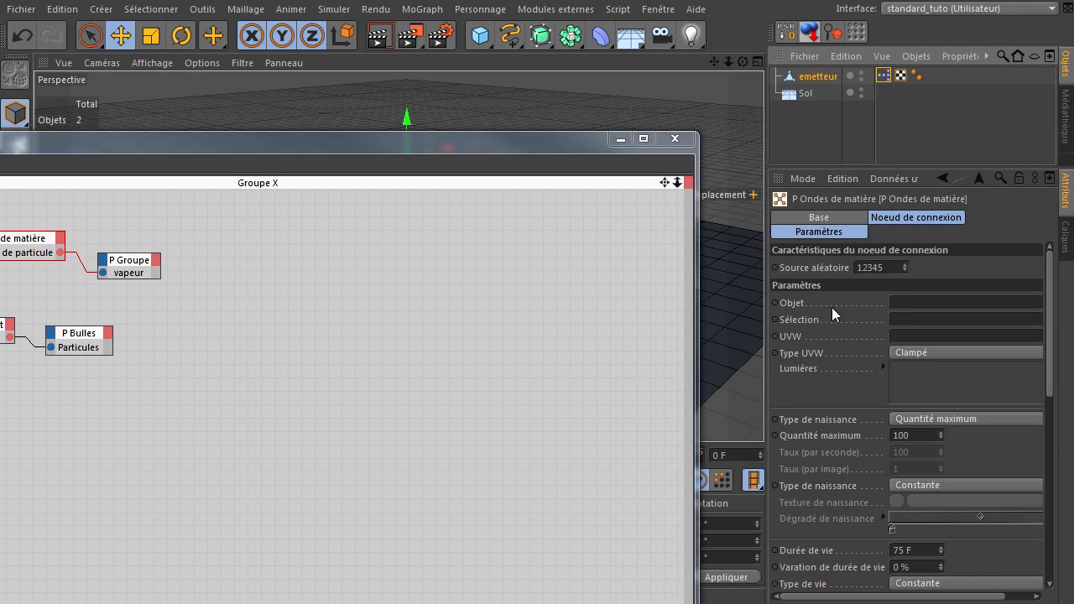
drag(811, 76, 927, 301)
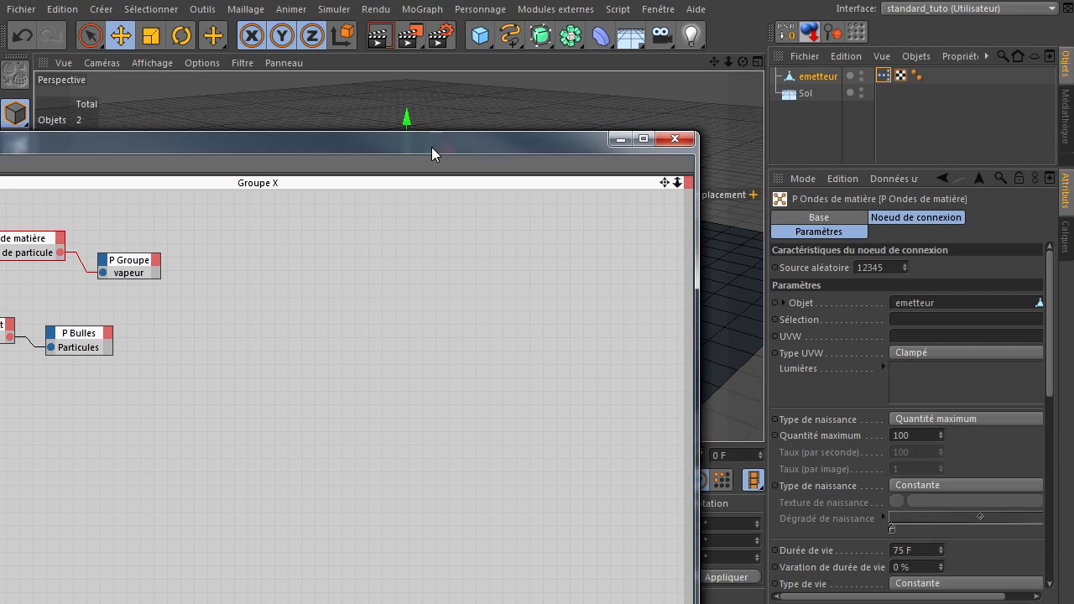
- Set the P Bulles node's amplitude to 80 and its amplitude variation to 20 %
drag(431, 147, 521, 84)
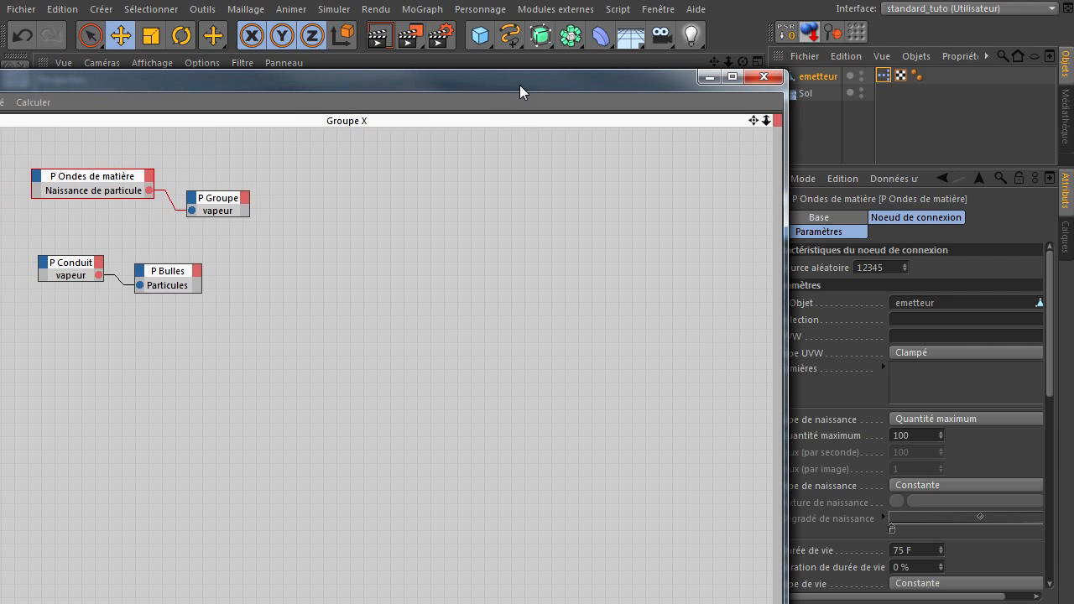
click(183, 286)
click(903, 257)
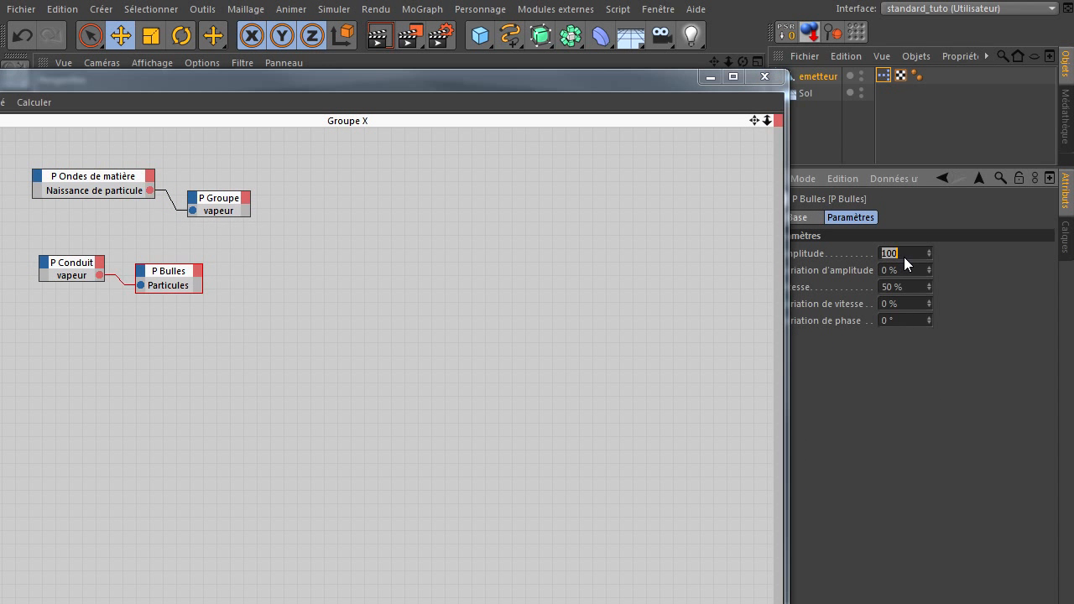
text(80)
- Close the XPresso editor and set P Ondes de matière's birth type to Taux (par image) with a rate of 10
drag(577, 89, 521, 104)
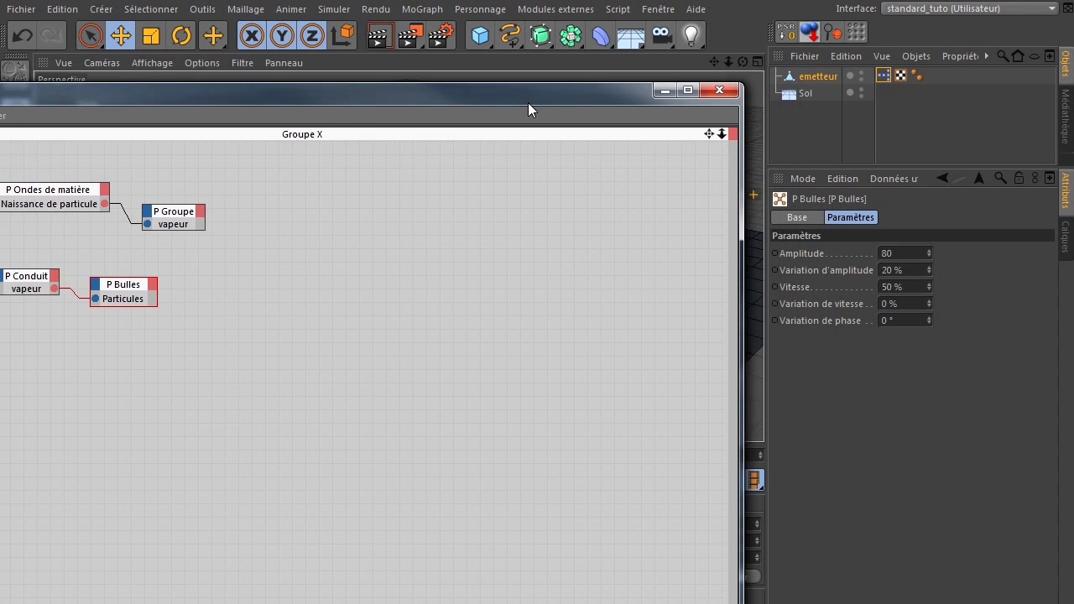
click(39, 200)
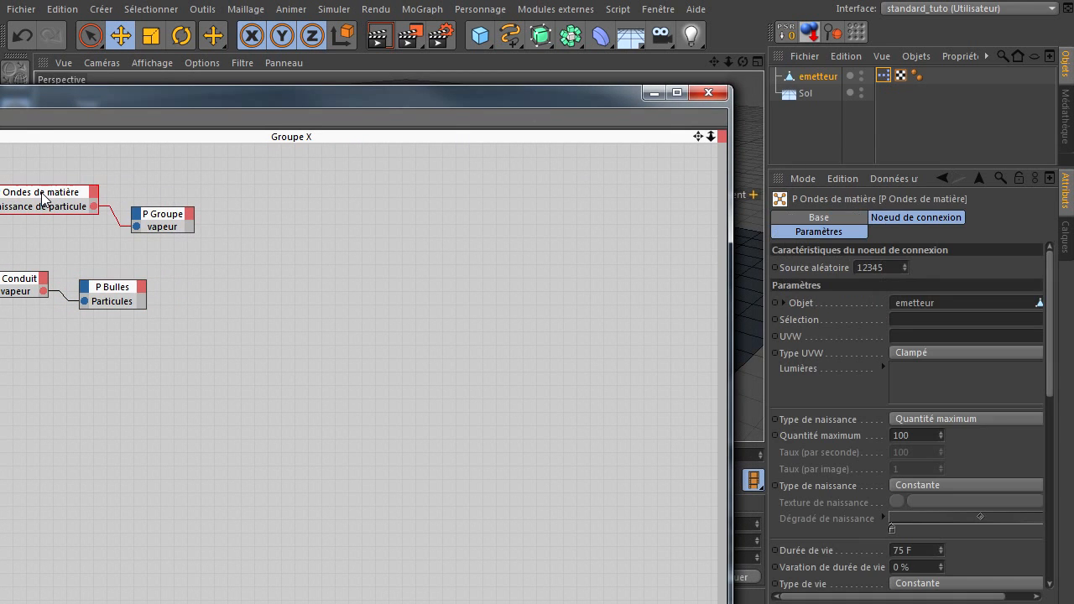
click(709, 92)
drag(917, 168, 917, 115)
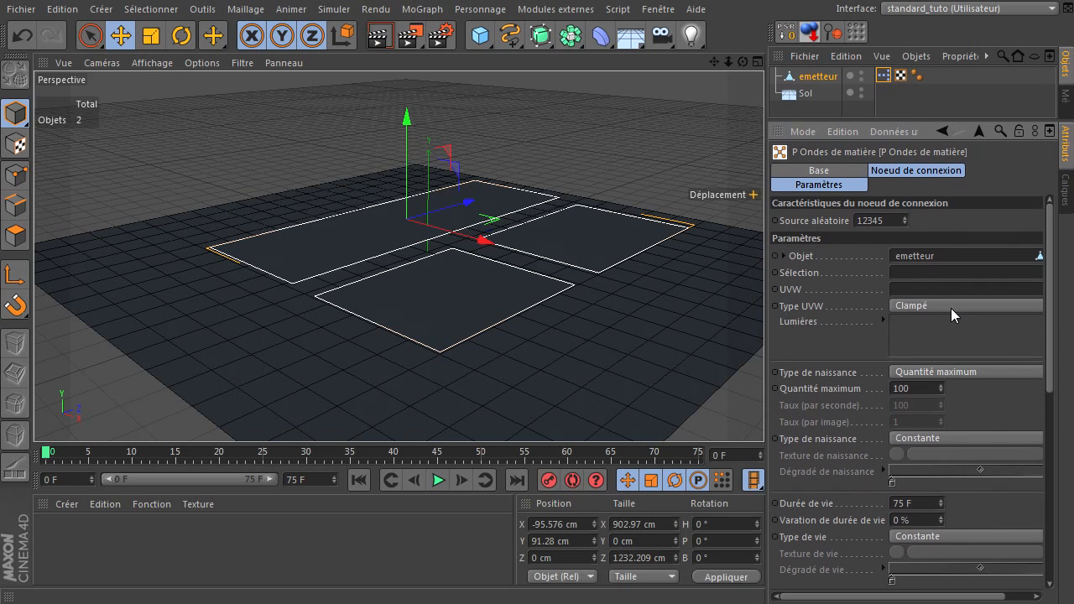
click(941, 374)
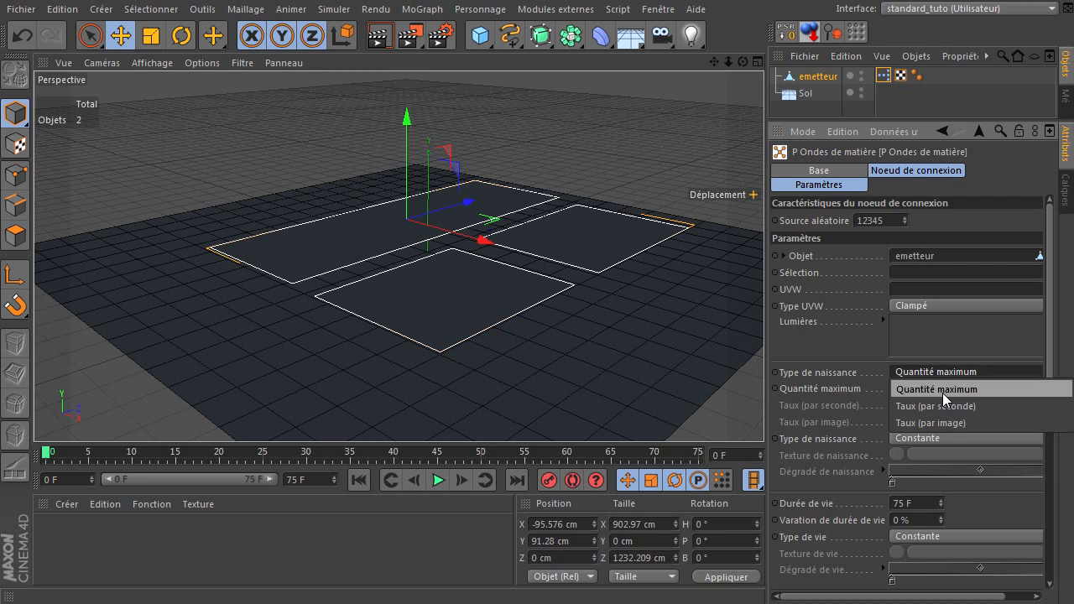
click(941, 417)
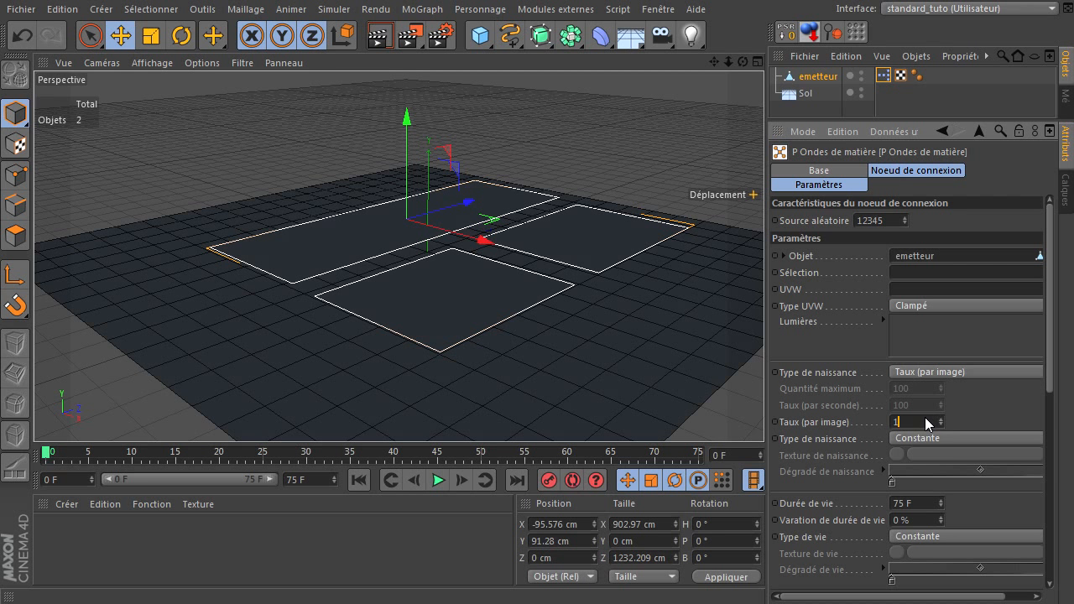
key(Return)
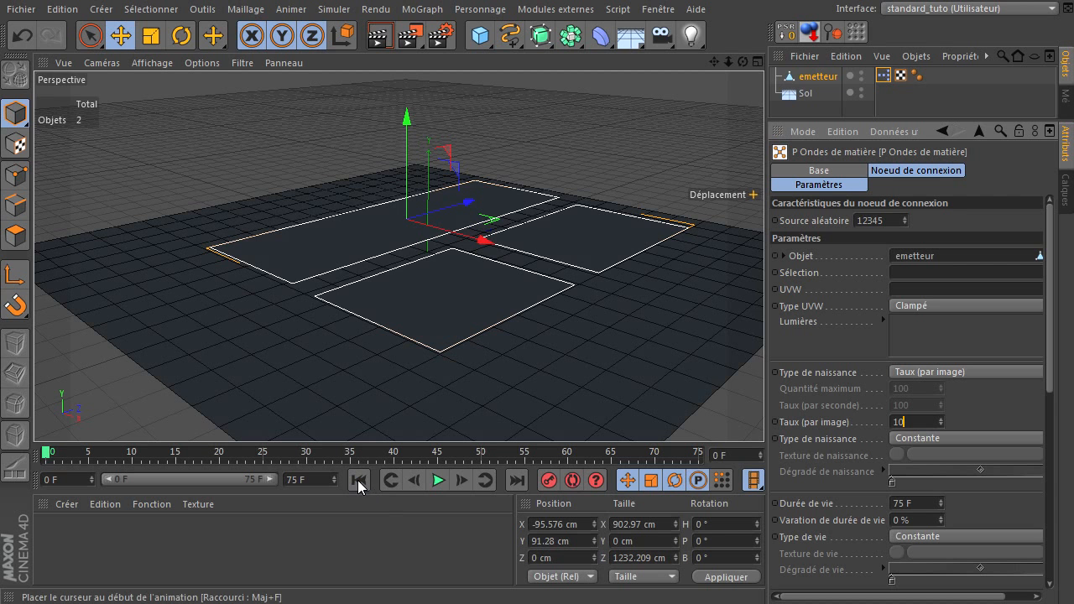
- Extend the animation and its preview range to 249 F and play back the particle emission
click(316, 480)
text(249)
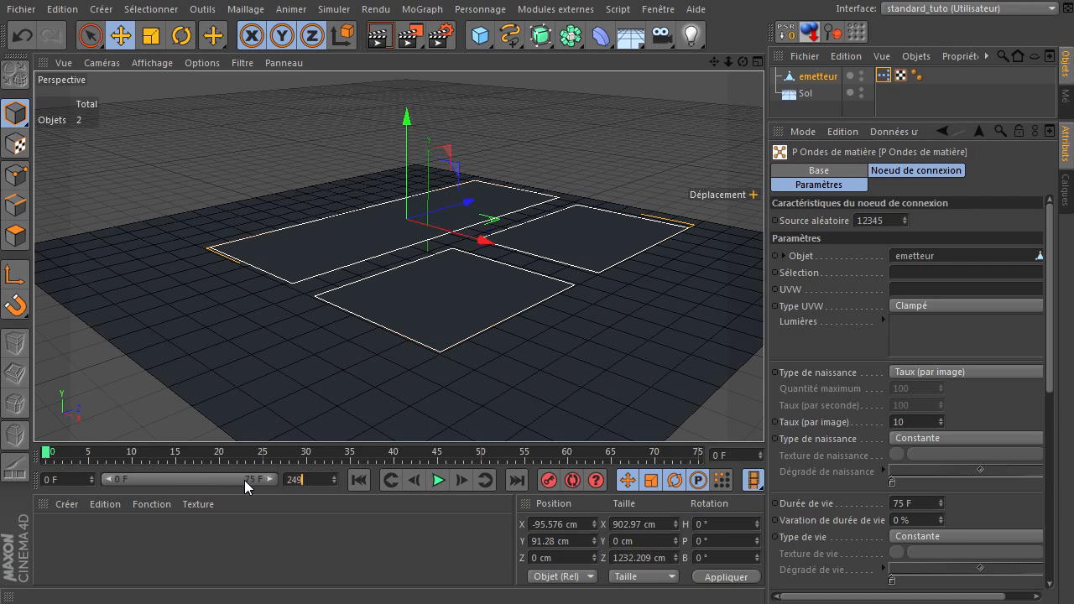
key(Return)
drag(172, 475, 277, 480)
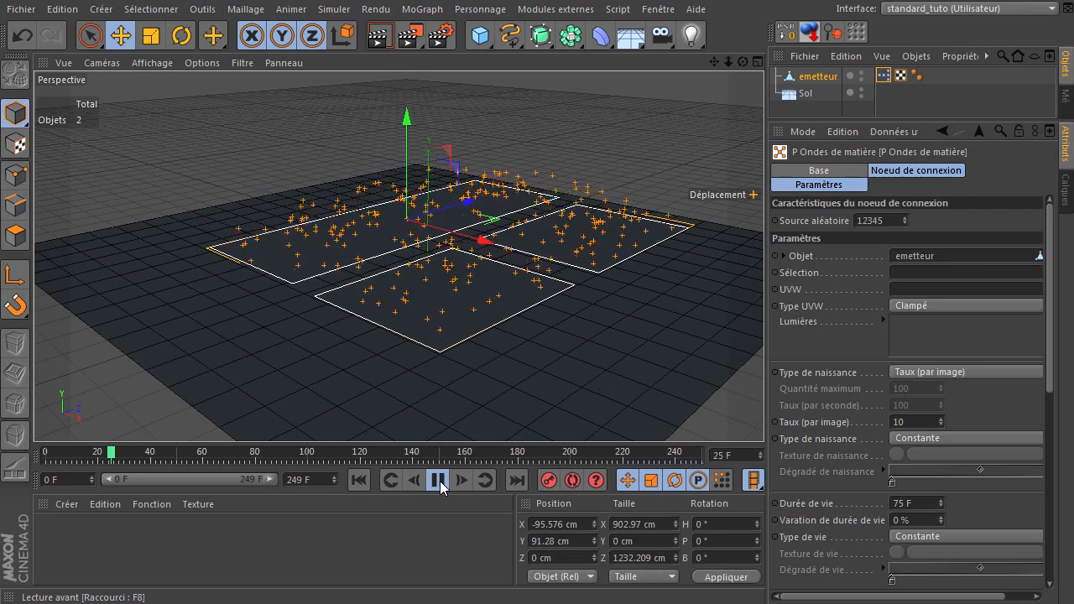
click(439, 481)
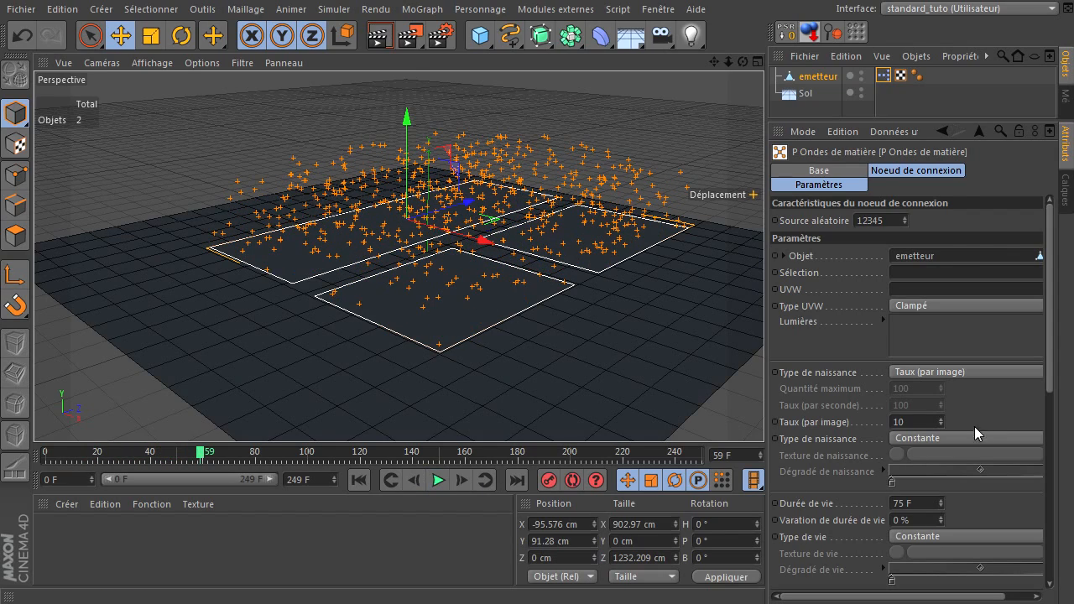
- Try a birth rate of 8 particles per frame and replay the animation from the start
click(924, 422)
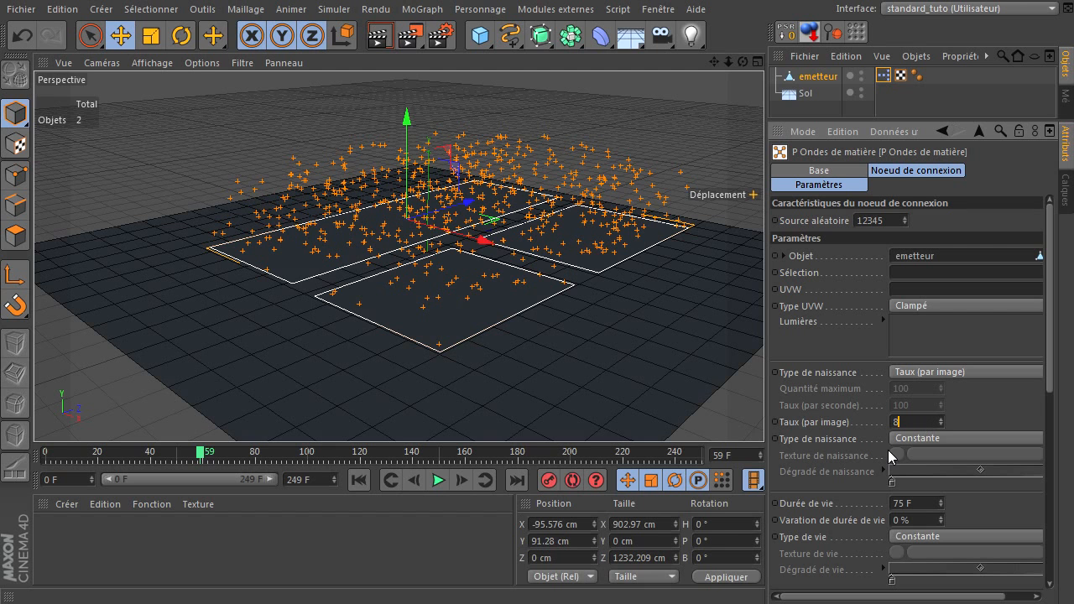
text(8)
click(358, 480)
click(438, 480)
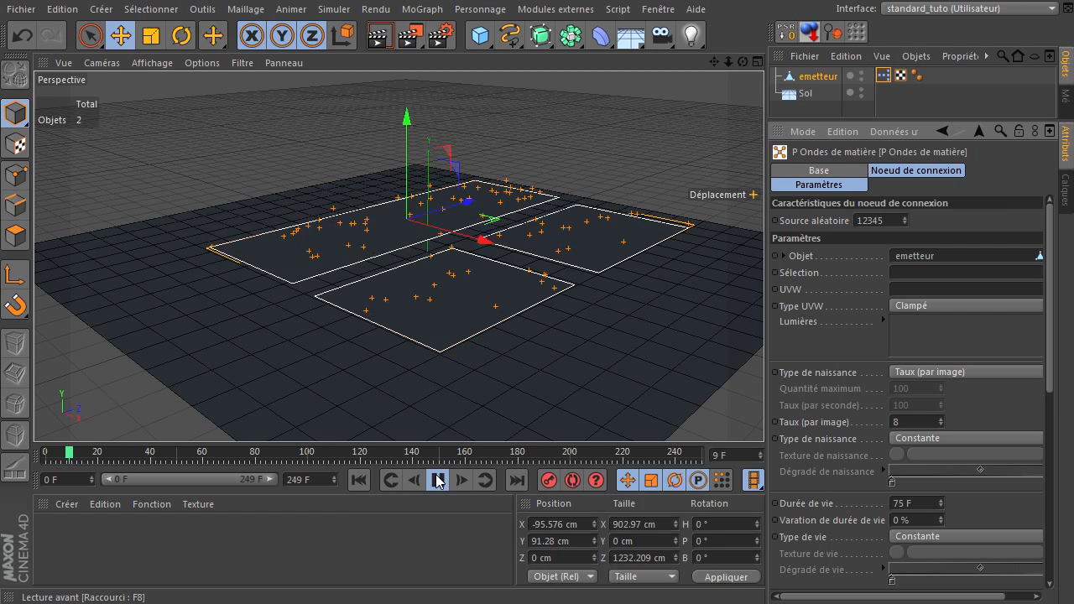
- Try a birth rate of 5 particles per frame and replay the emission from the first frame
double_click(910, 422)
text(5)
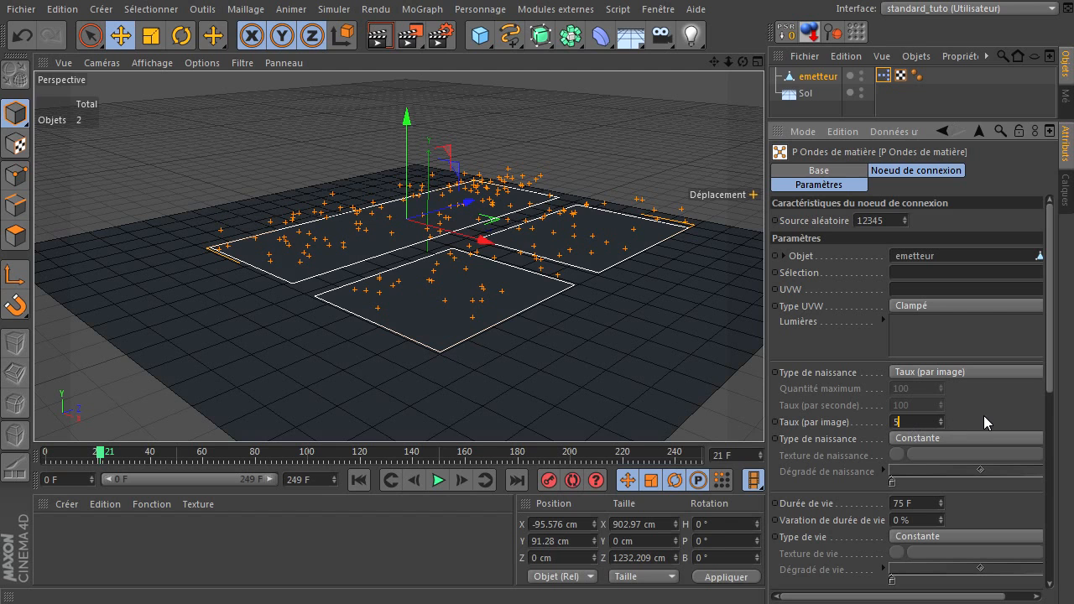
key(Return)
click(358, 480)
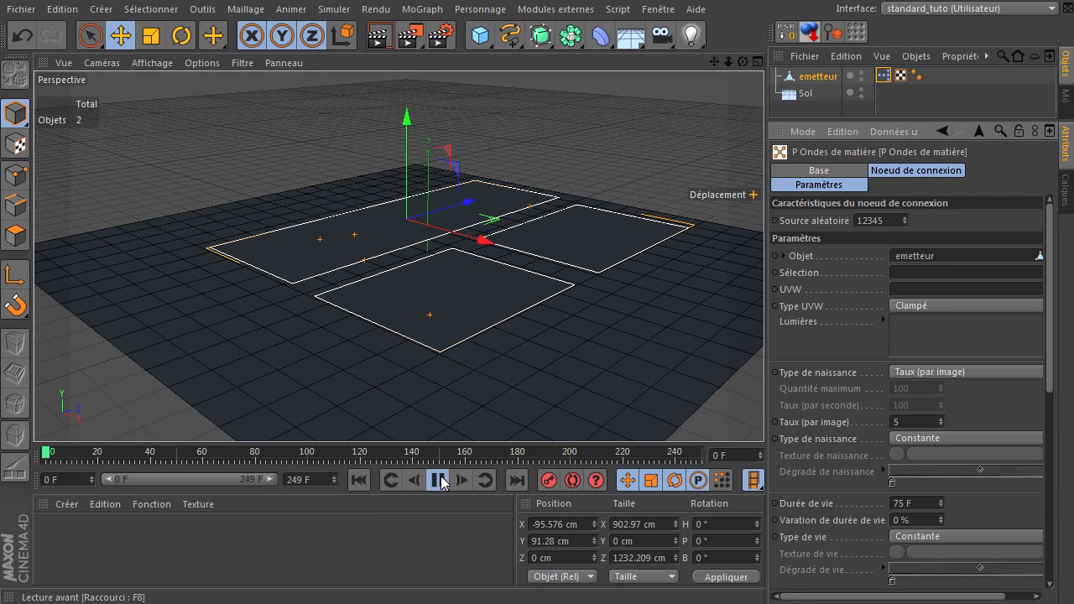
click(440, 480)
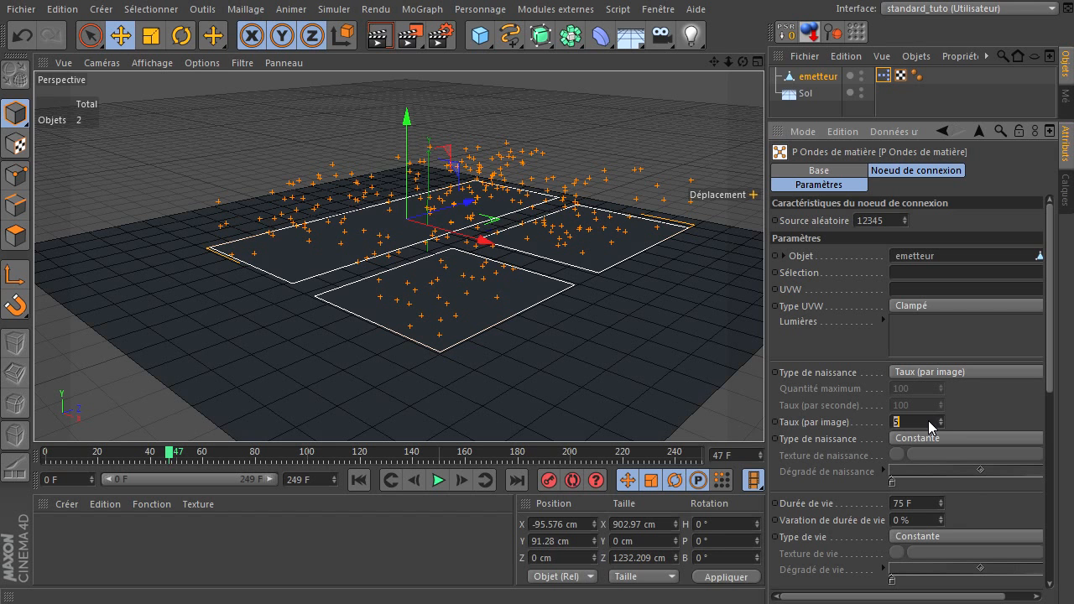
- Set the birth rate to 2 particles per frame and preview the emission from the start
text(2)
key(Return)
click(358, 480)
click(438, 480)
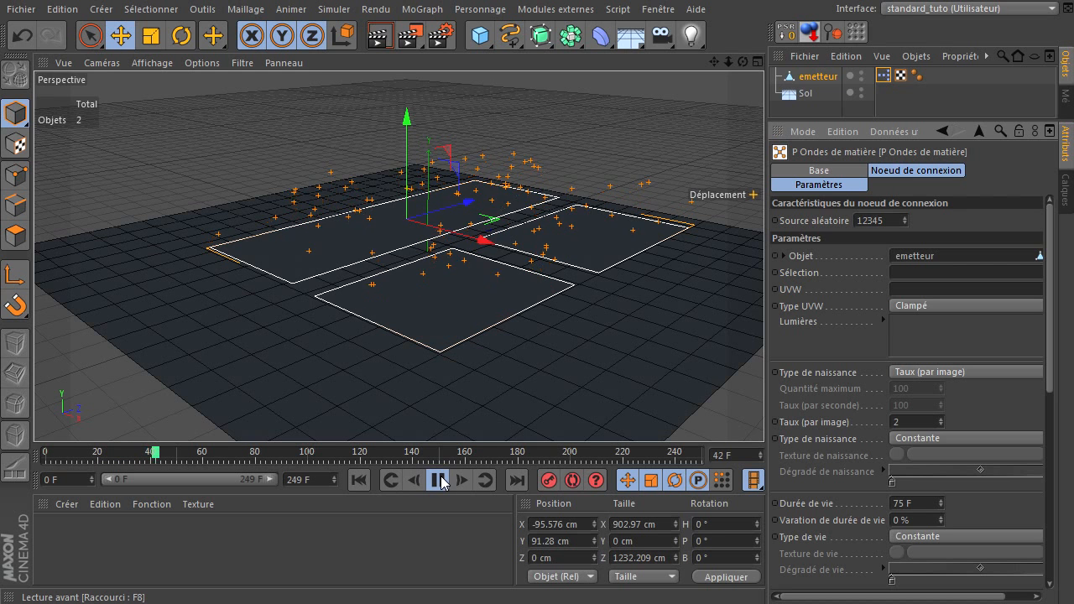
click(438, 480)
- Set the particle speed (Vitesse) to 20 with a 10 % variation and replay the animation from the start
click(925, 498)
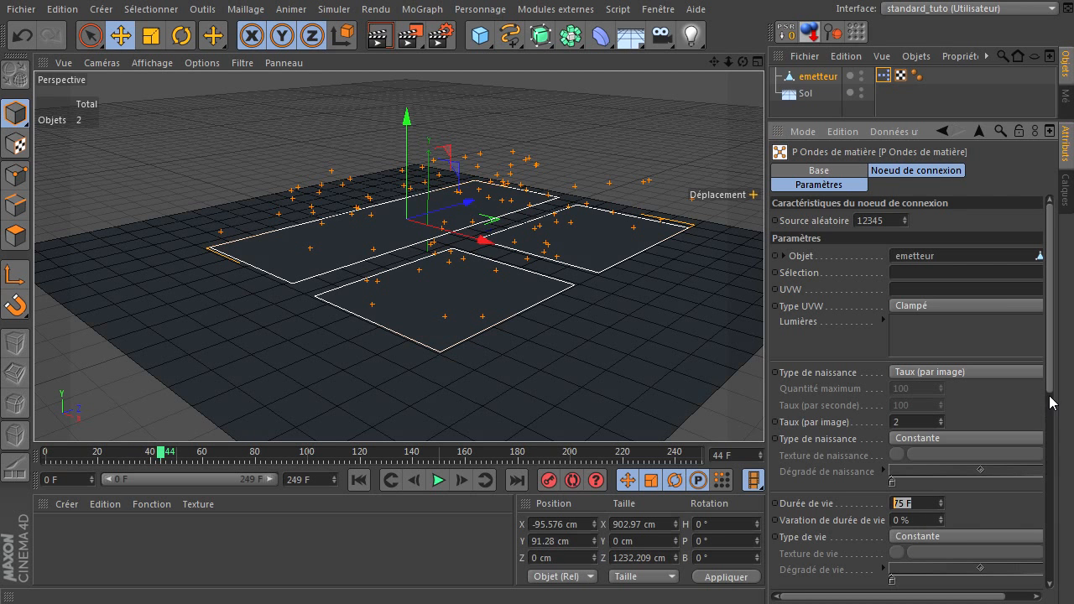
scroll(1054, 406, down, 1)
drag(1054, 405, 1050, 468)
click(924, 441)
text(20)
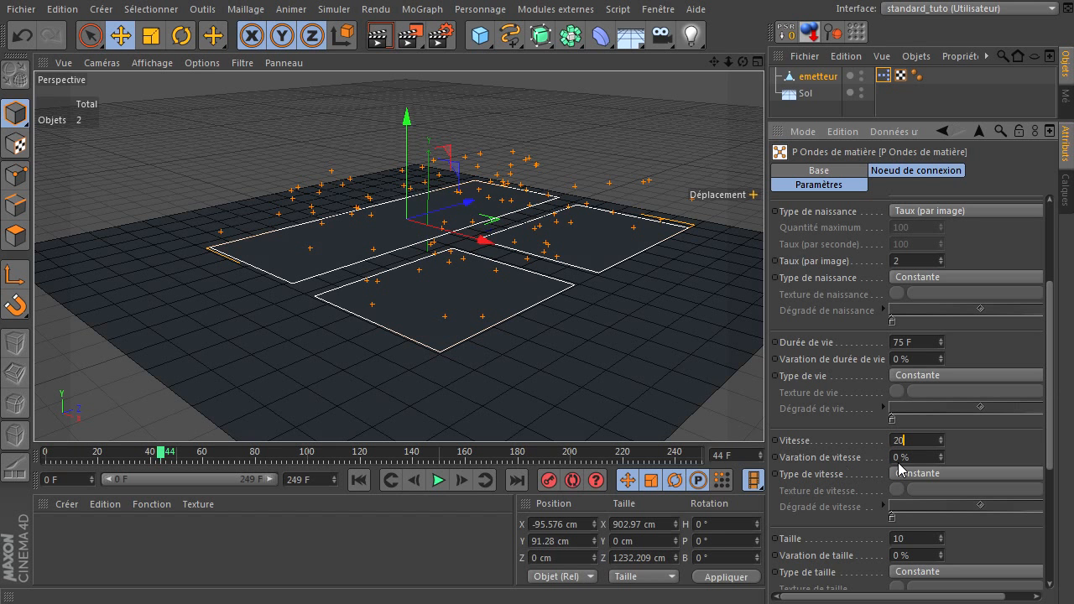
click(927, 459)
text(10)
key(Return)
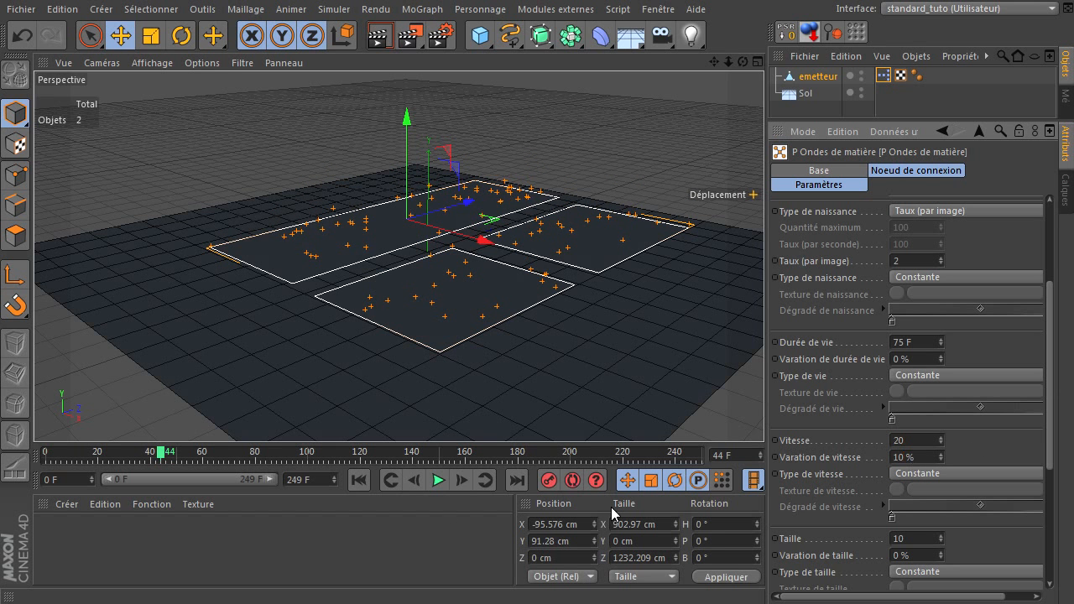
click(357, 480)
click(436, 480)
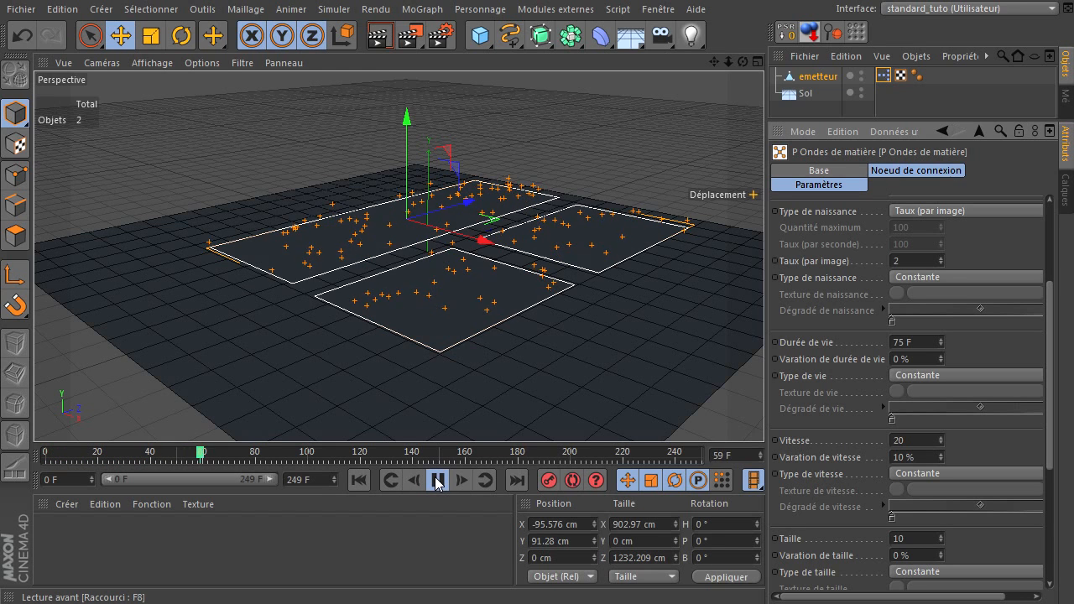
- Set the particle lifetime (Durée de vie) to 150 F and preview the emission from the start
click(923, 341)
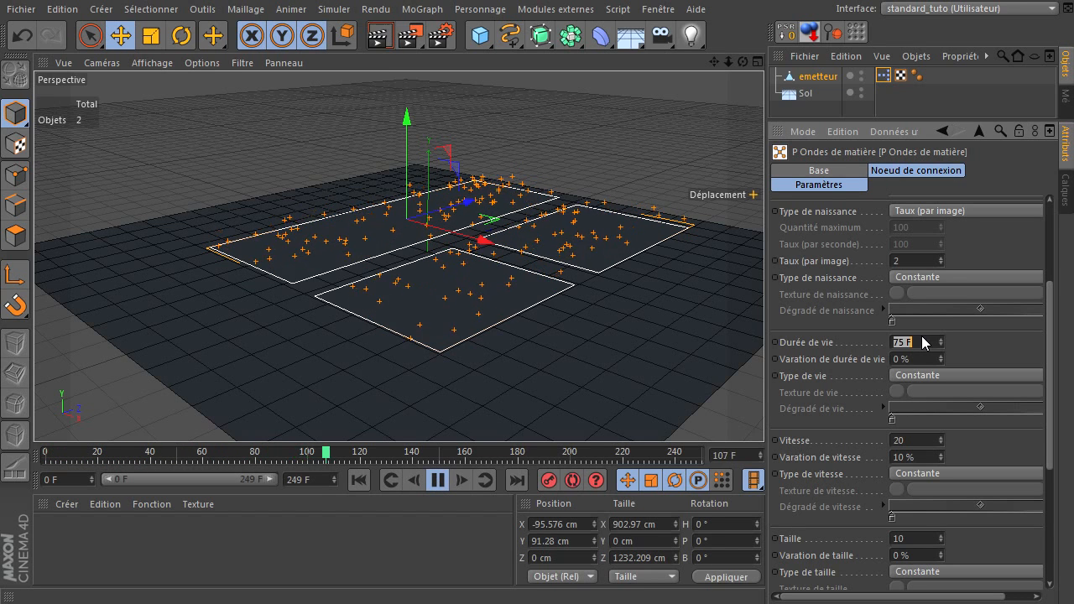
text(140)
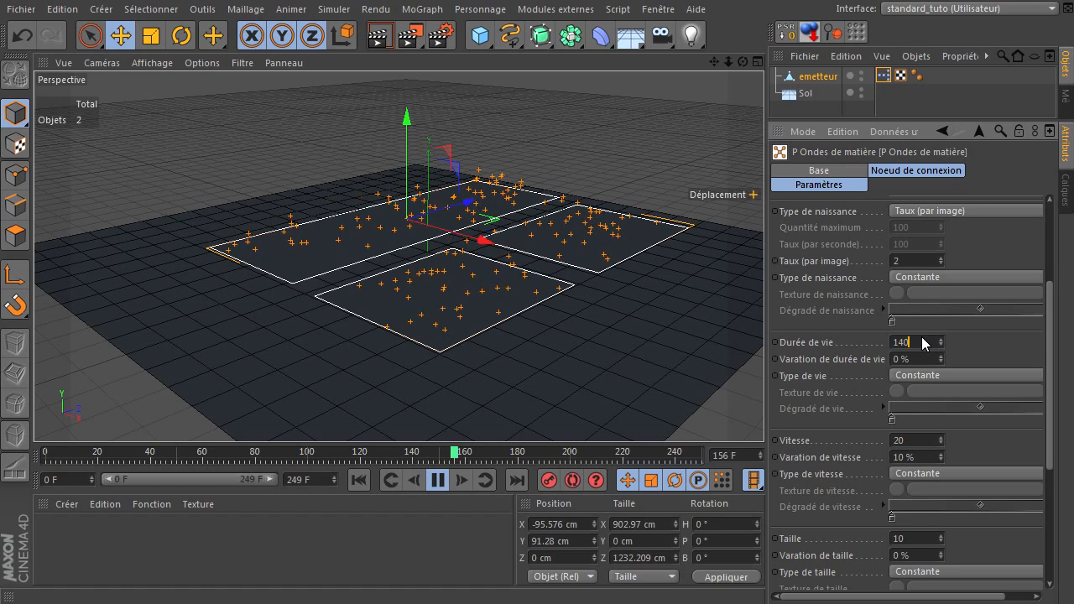
double_click(917, 343)
text(150 F)
key(Return)
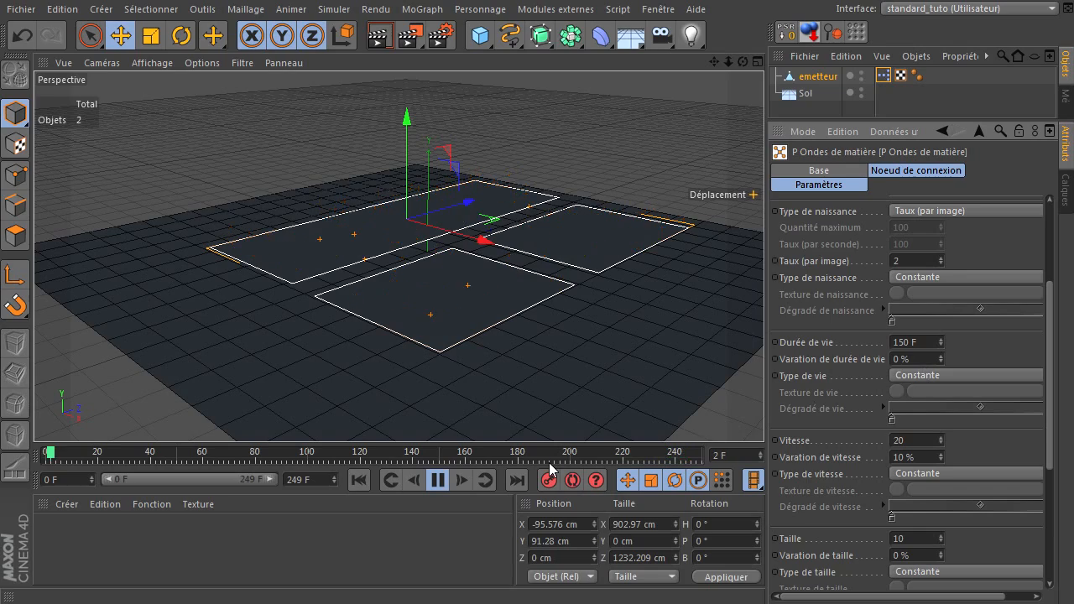
click(360, 487)
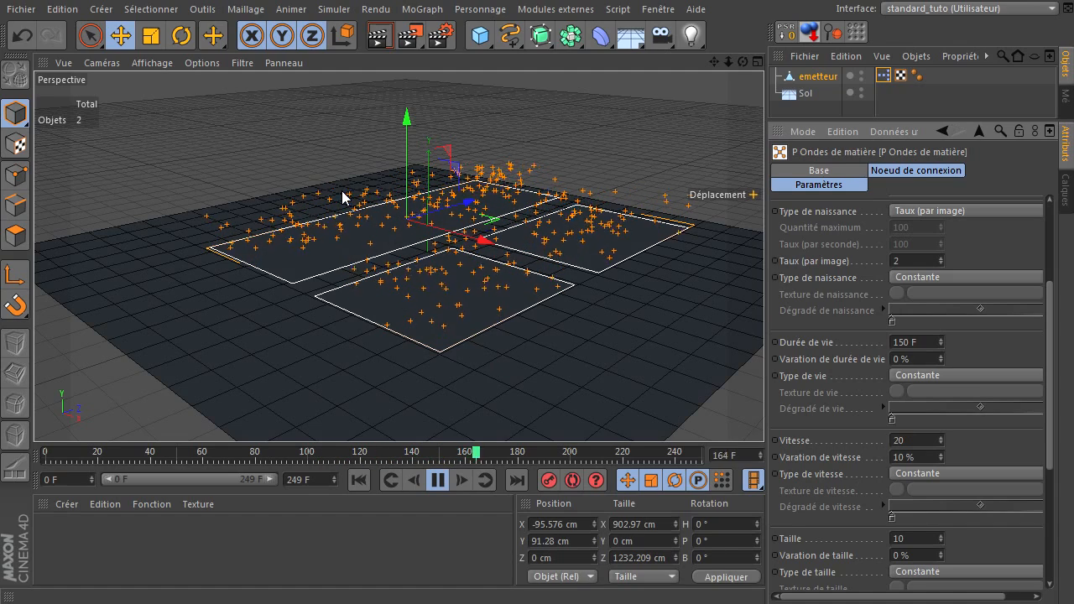
click(437, 480)
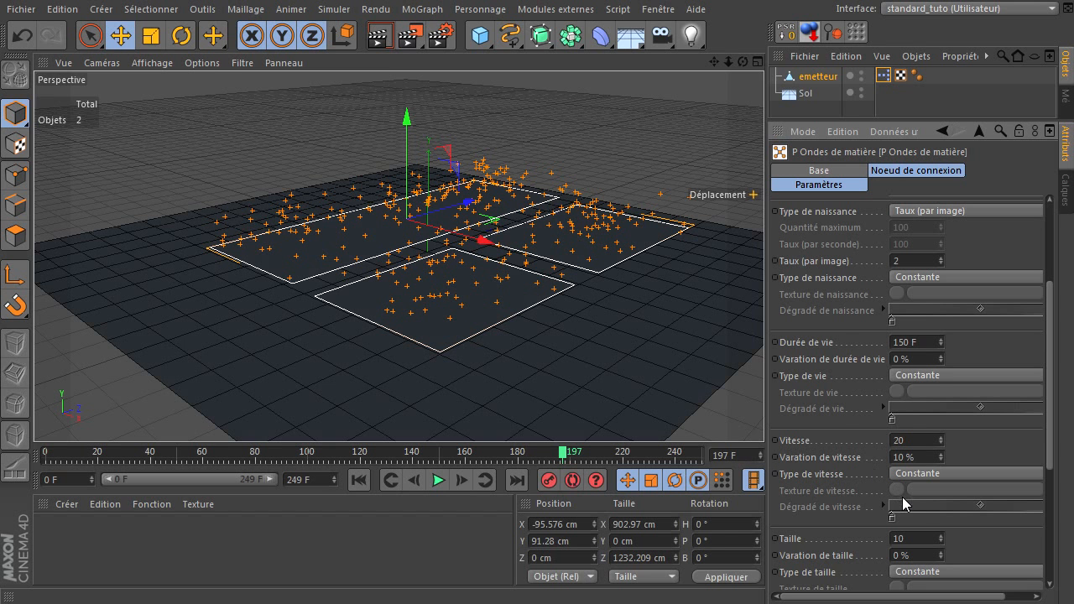
- Set the particle size (Taille) of P Ondes de matière to 100
click(934, 539)
text(0)
drag(1050, 437, 1066, 566)
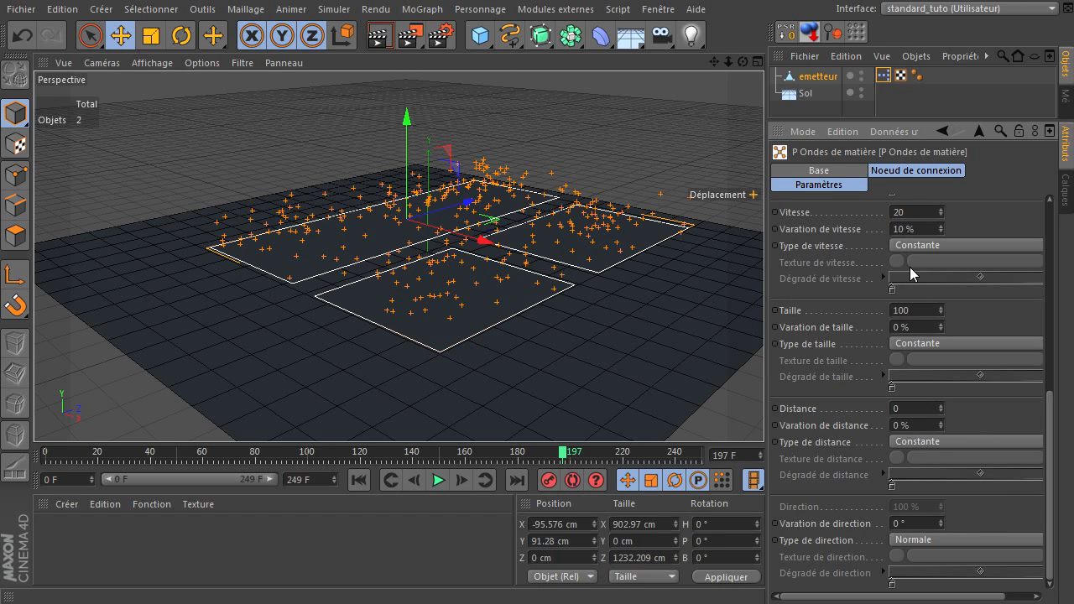
- Return the animation to frame 0 and add an Environnement object to the scene
drag(1049, 485, 895, 268)
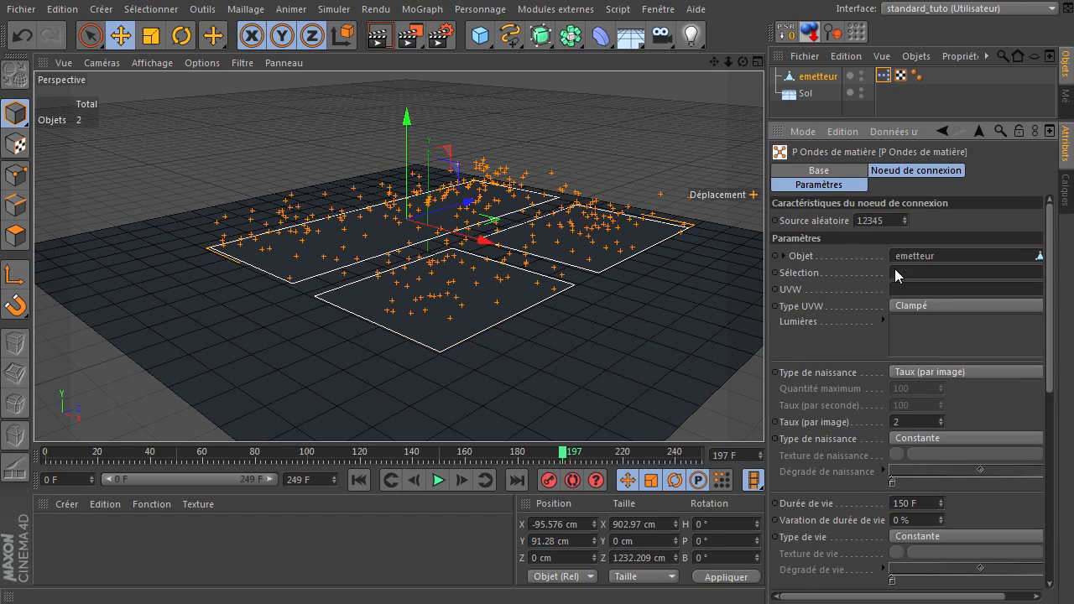
click(878, 117)
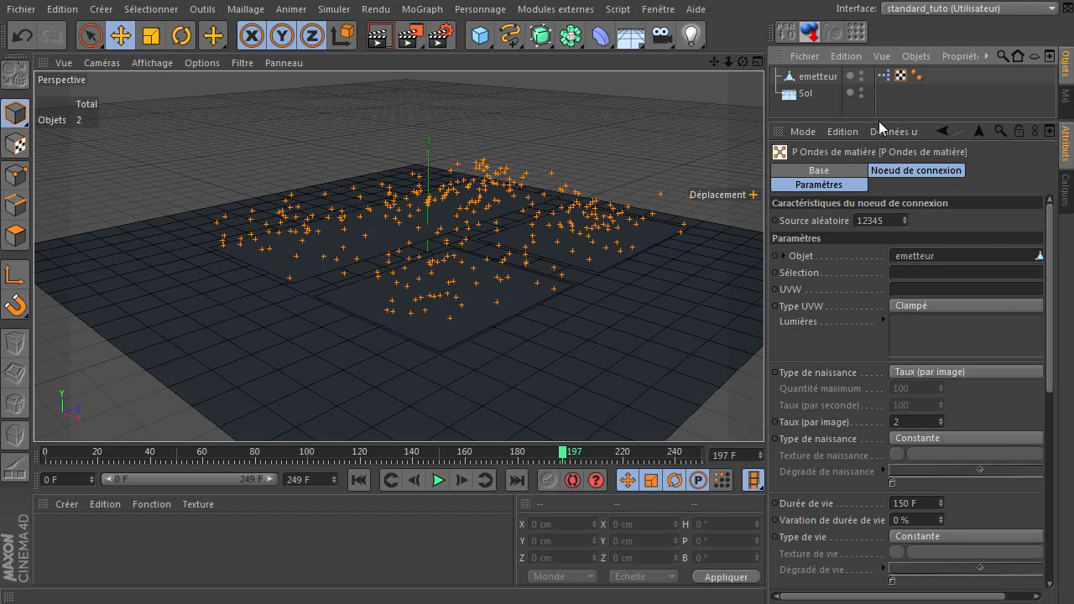
drag(880, 120, 895, 218)
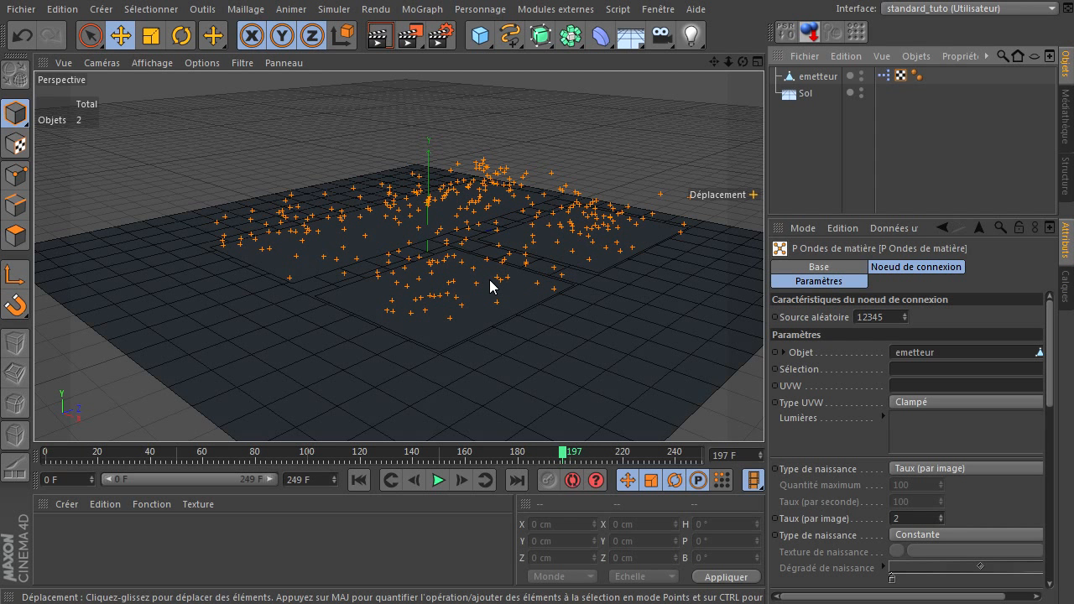
click(359, 480)
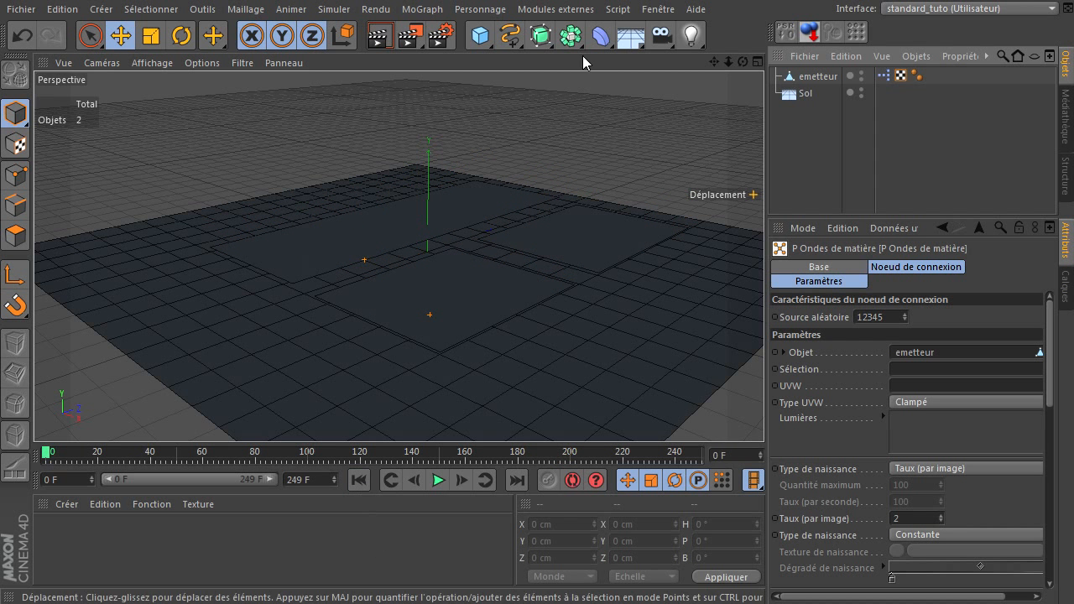
click(620, 39)
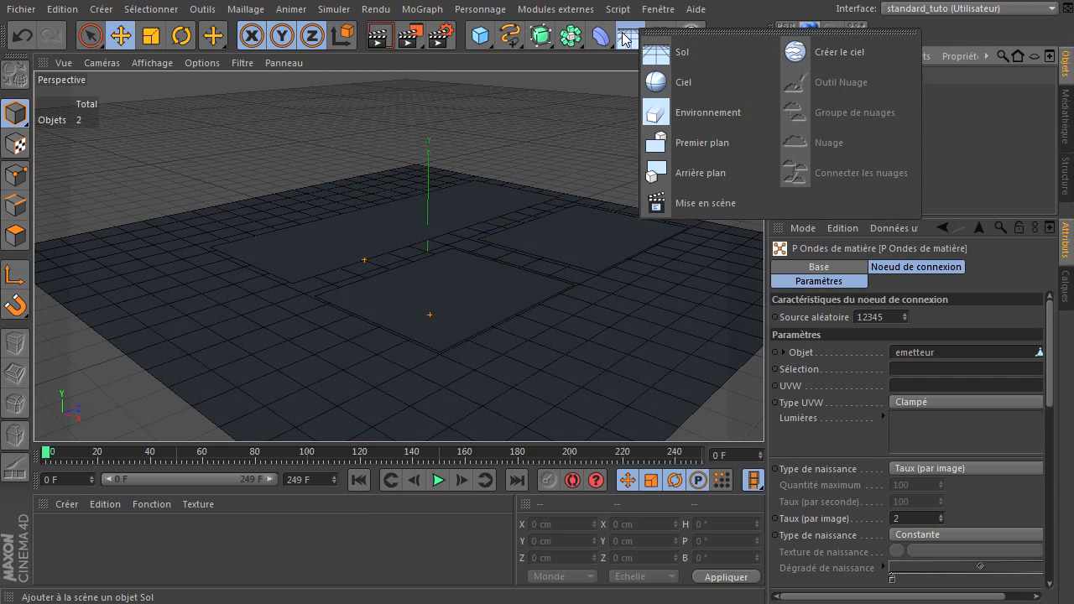
click(659, 117)
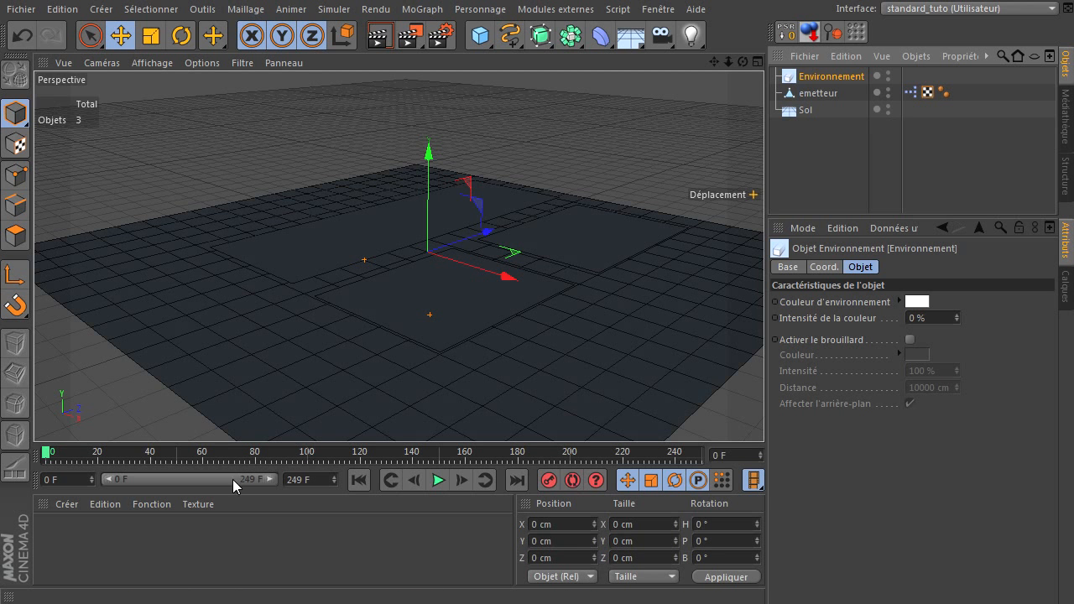
- Add a Thinking Particles Géométrie de particules object to the scene
click(334, 9)
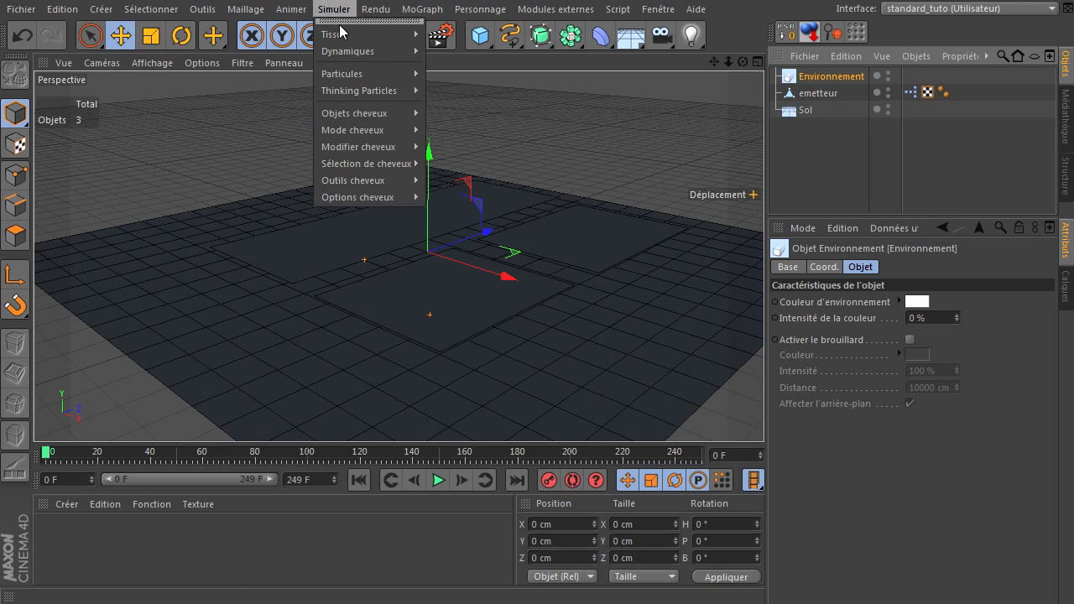
mouse_move(361, 90)
click(486, 98)
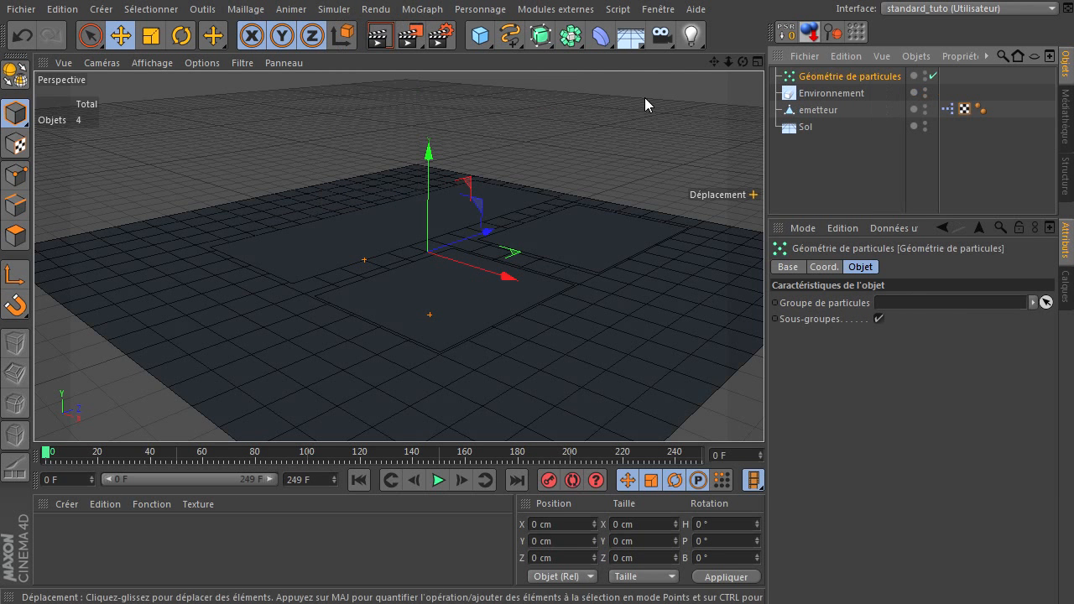
- Assign the vapeur particle group from the Thinking Particles settings to the Géométrie de particules object
click(337, 9)
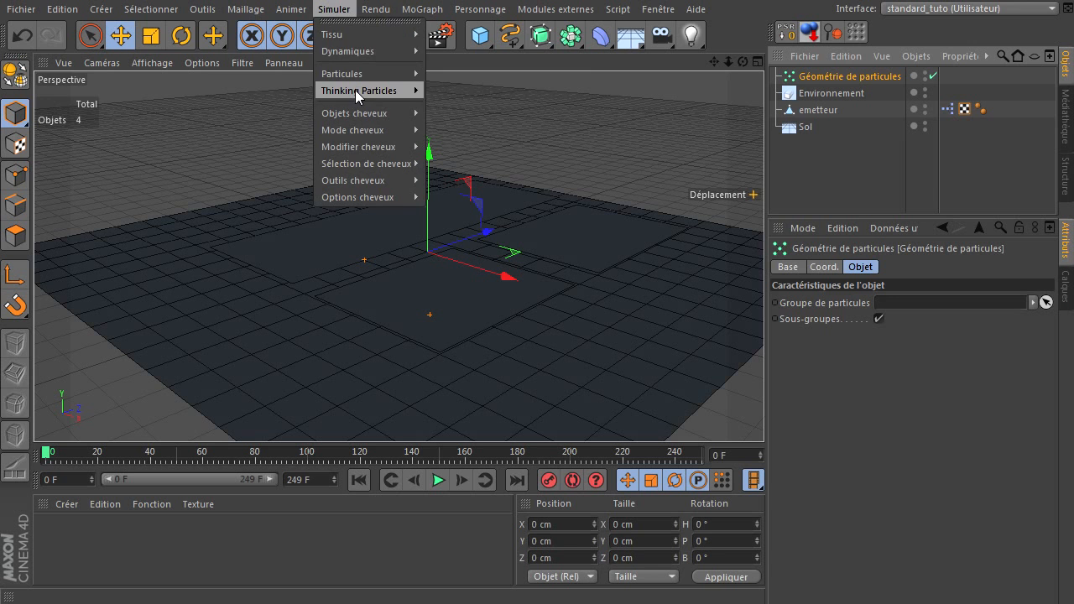
mouse_move(365, 91)
click(463, 114)
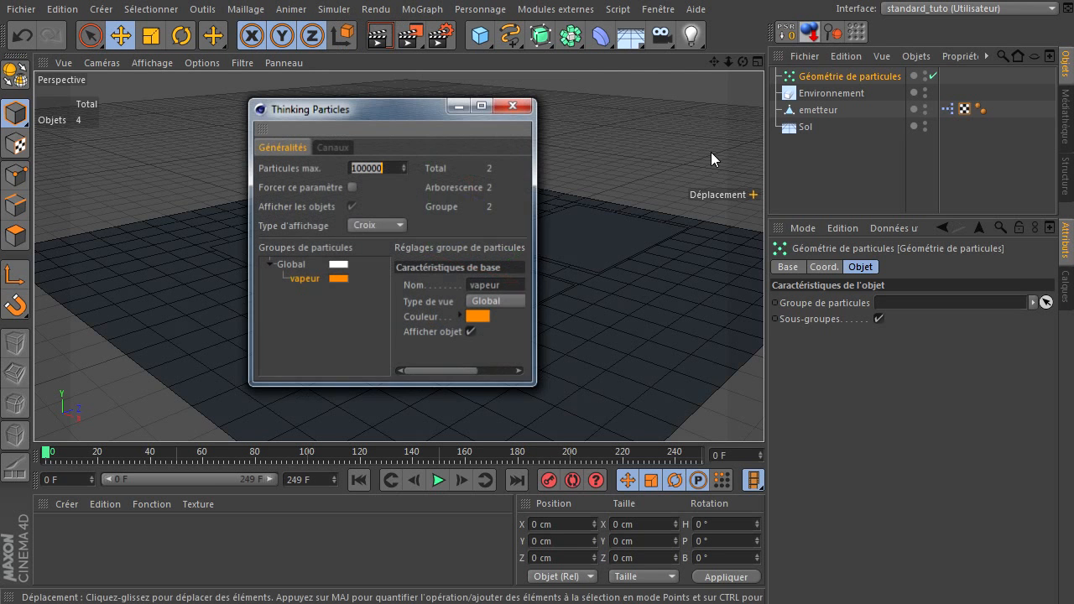
click(843, 75)
drag(298, 284, 784, 336)
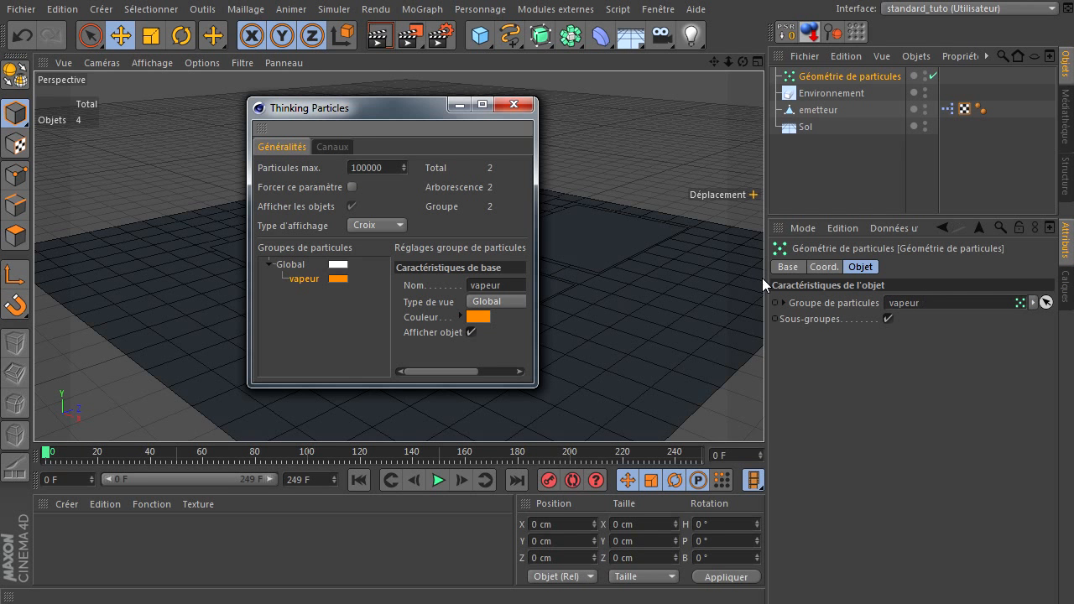
click(513, 105)
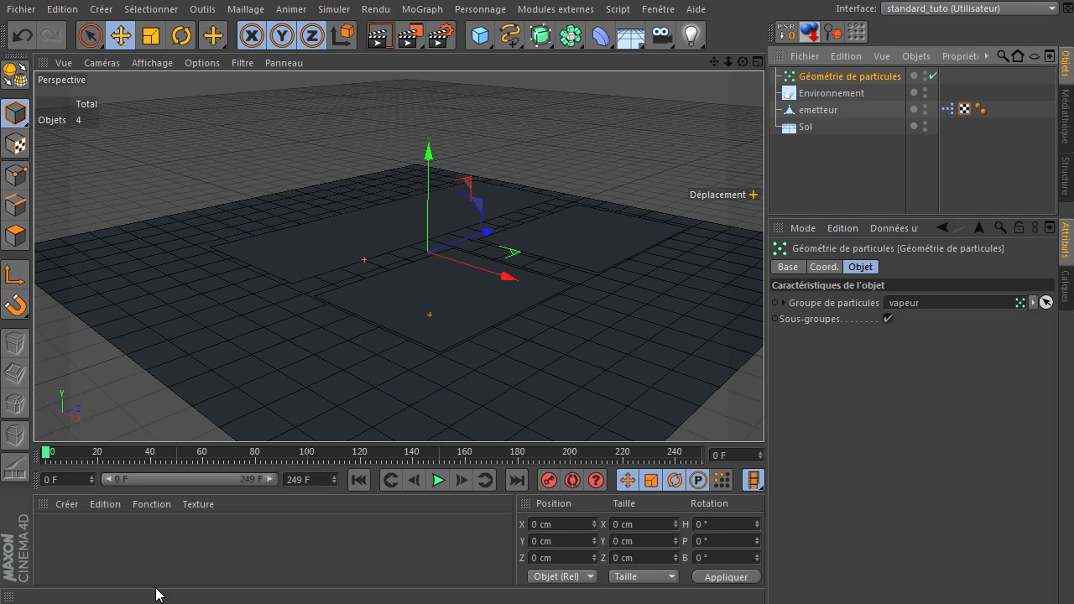
- Create a Traceur de volume material for the PyroCluster volumetric rendering
click(153, 550)
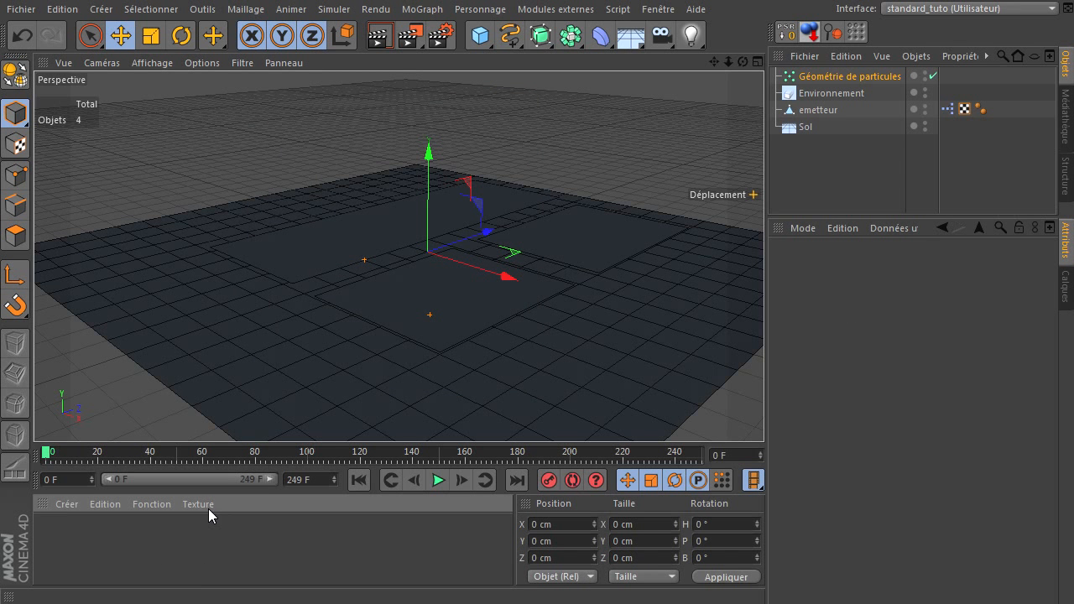
click(67, 506)
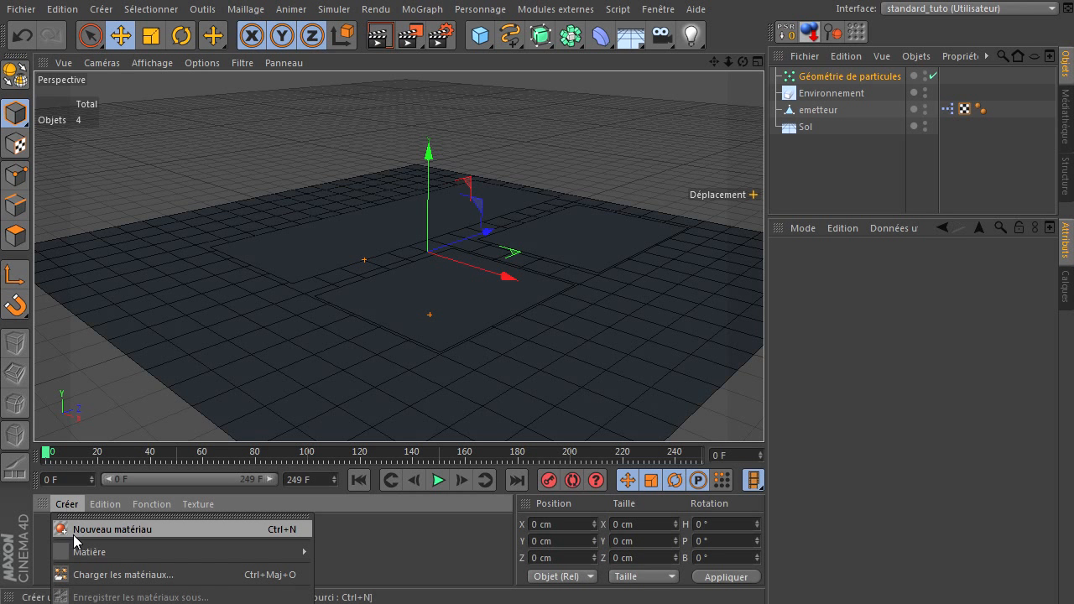
mouse_move(80, 552)
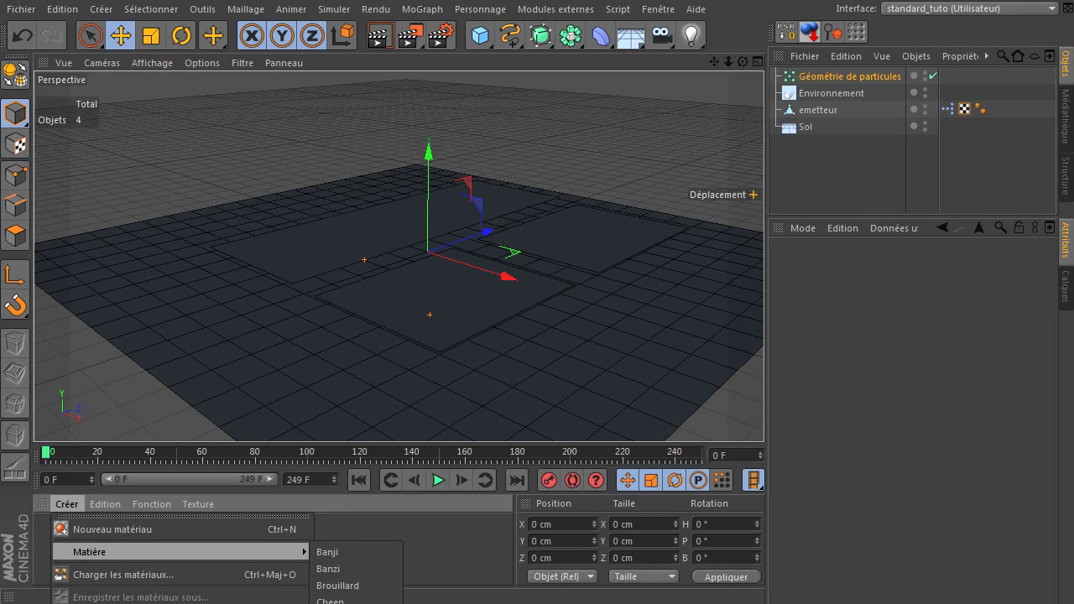
click(344, 603)
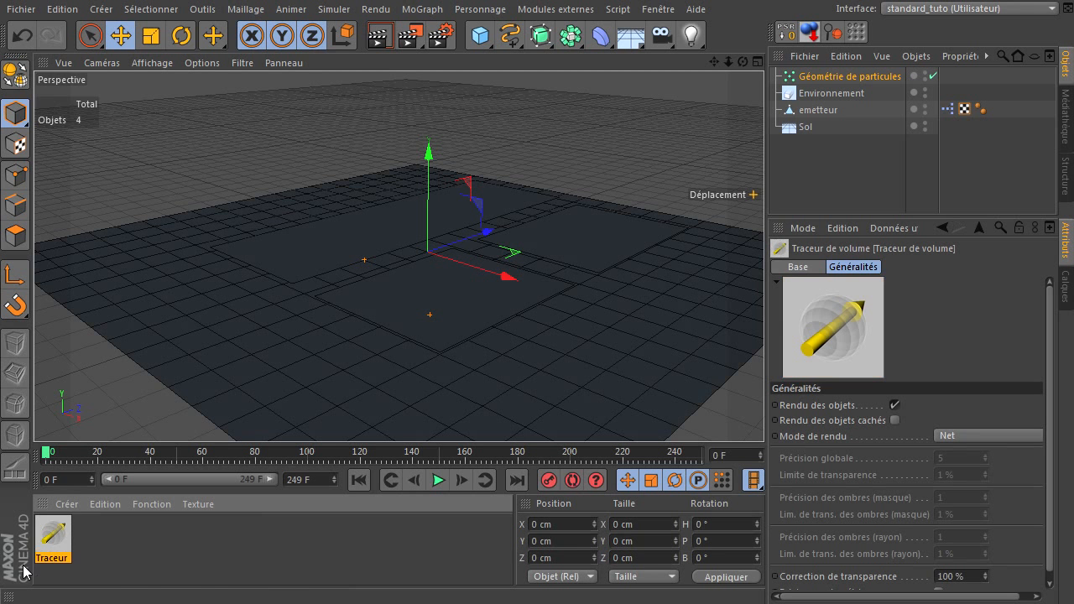
- Set the Traceur de volume material's render mode to Personnalisé with a global precision (Précision globale) of 10
click(990, 434)
click(971, 504)
click(965, 459)
text(10)
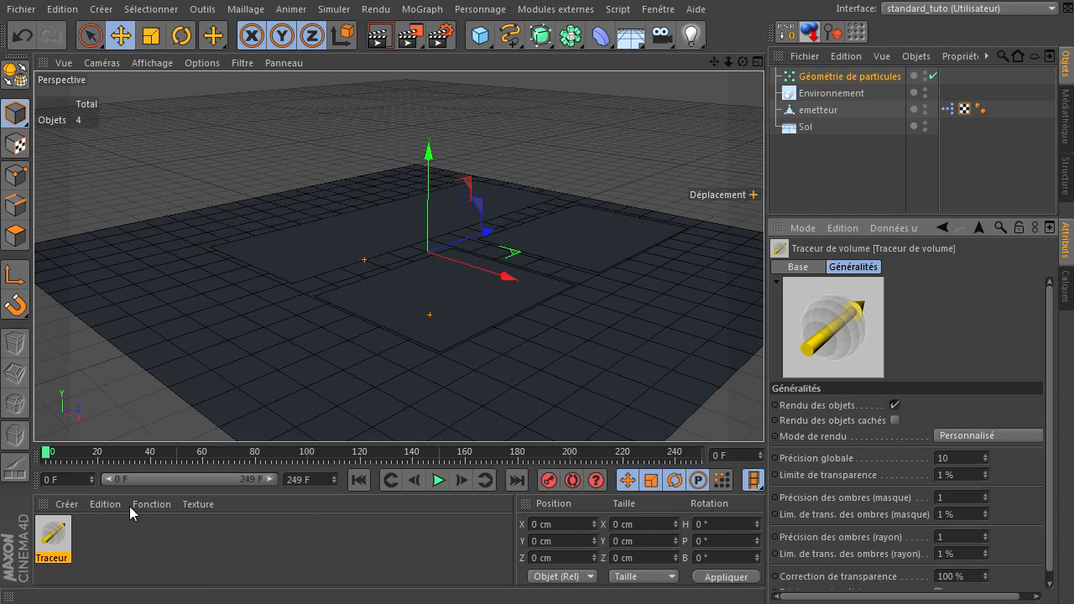
- Create a PyroCluster material and apply it to Géométrie de particules, with the Traceur de volume material applied to Environnement
click(66, 504)
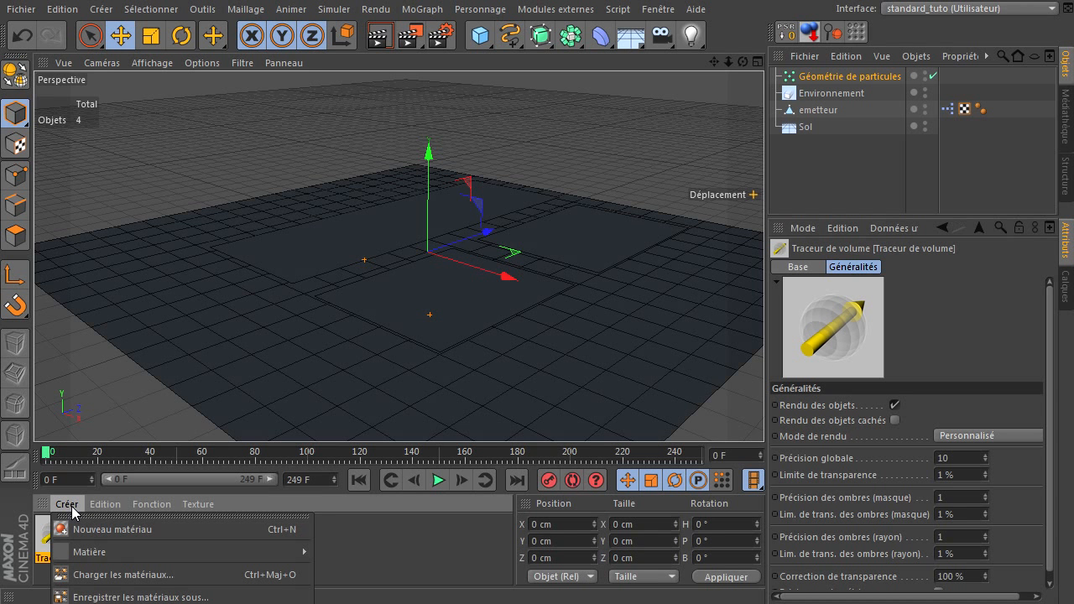
mouse_move(87, 556)
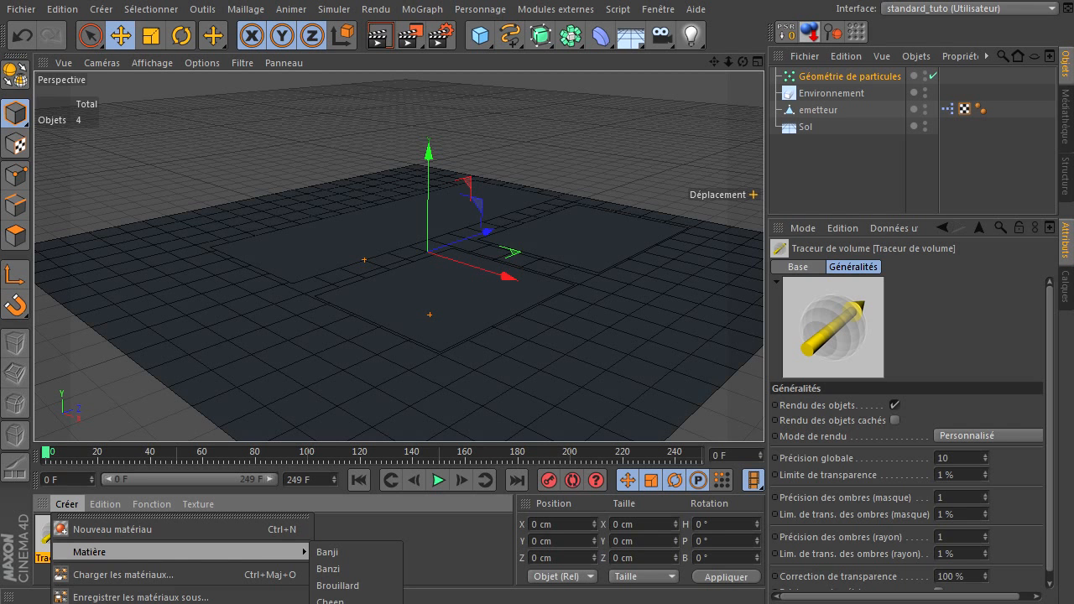
click(353, 603)
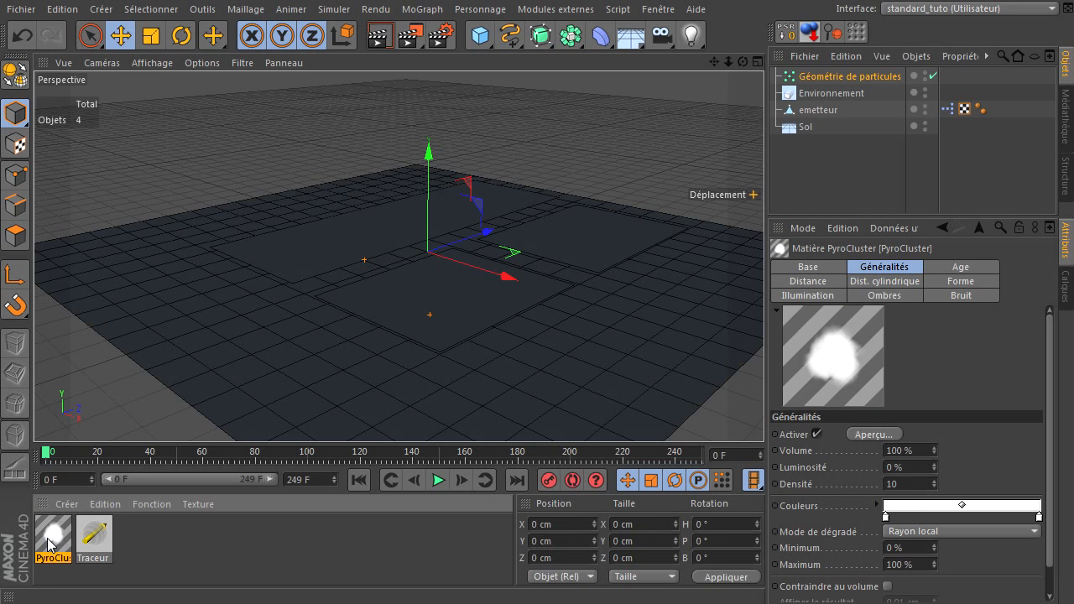
drag(51, 541, 803, 93)
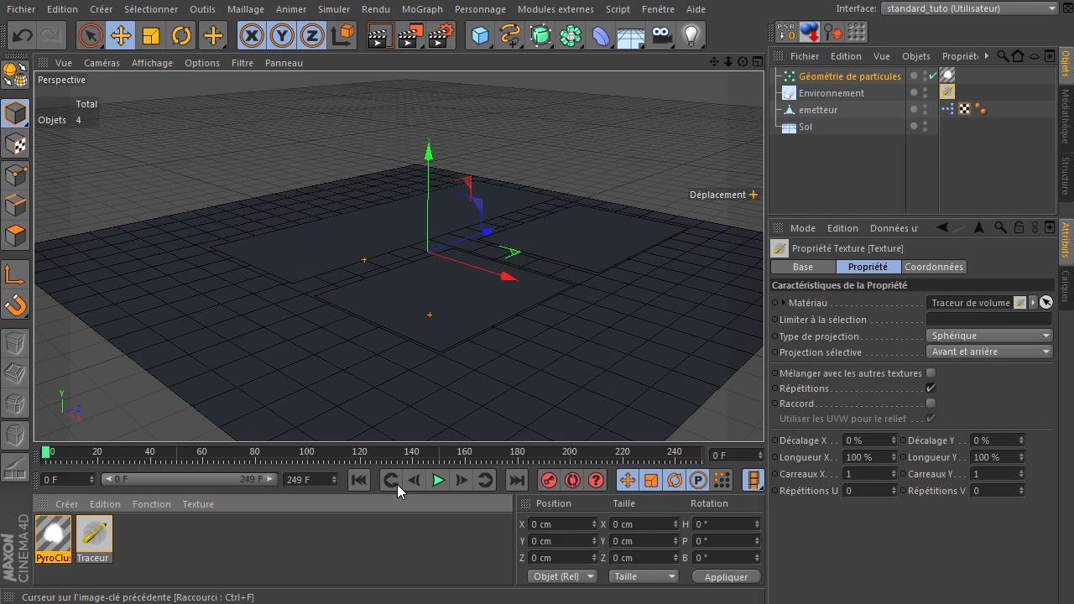
- Play the animation to frame 29 and render the view to check the vapour clouds
click(438, 481)
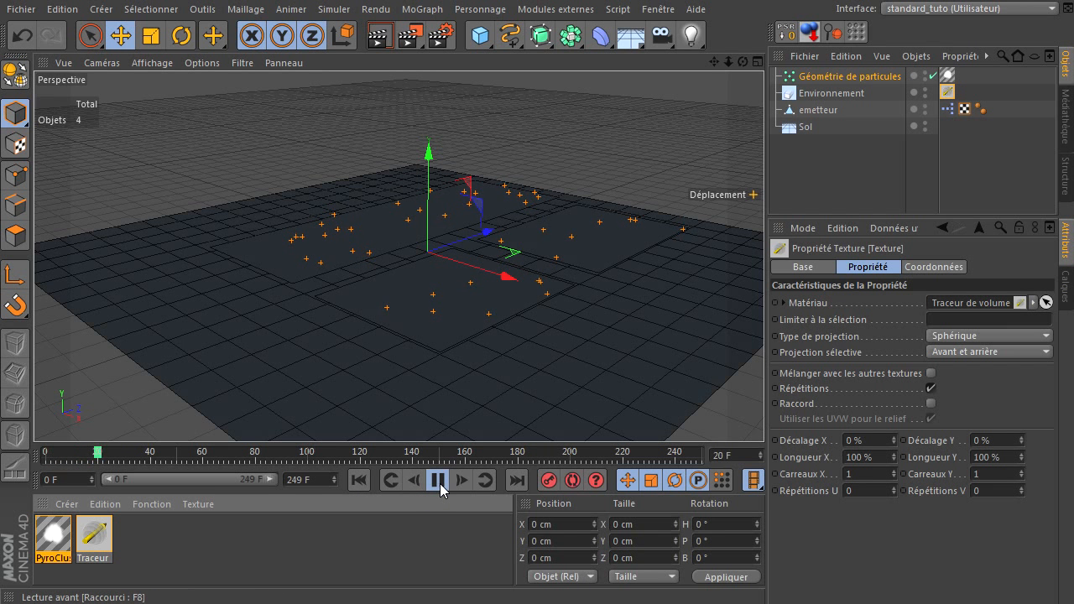
click(438, 481)
click(378, 37)
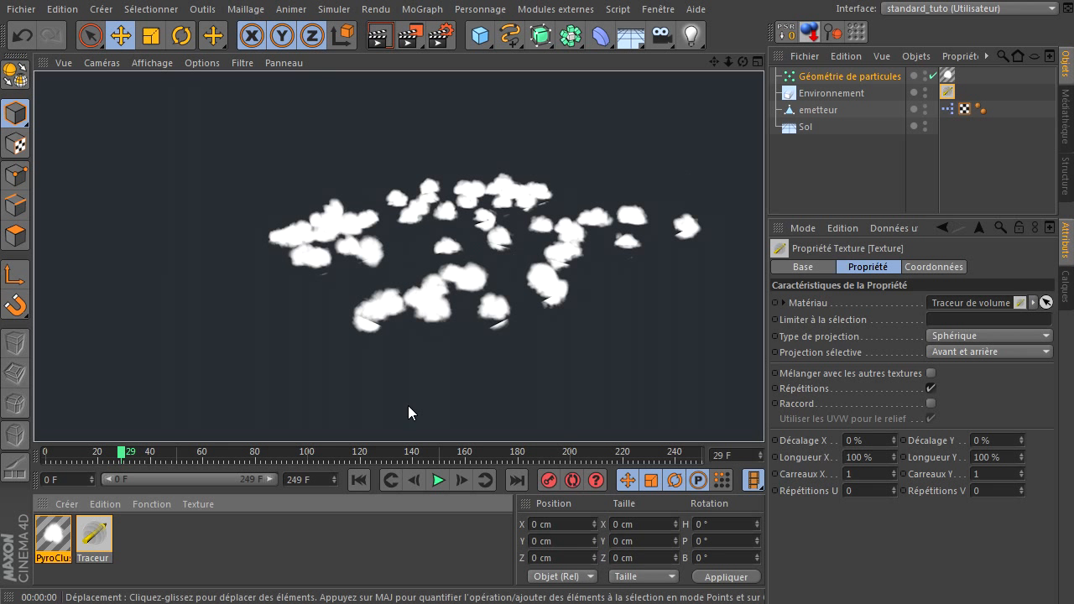
- Hide the emetteur object in both the viewport and the render
click(819, 198)
click(793, 112)
click(926, 106)
click(926, 106)
click(926, 114)
click(926, 114)
- Lower emetteur beneath the floor to about Y -108 cm and replay the emission from the start
drag(741, 67, 764, 413)
drag(411, 123, 408, 192)
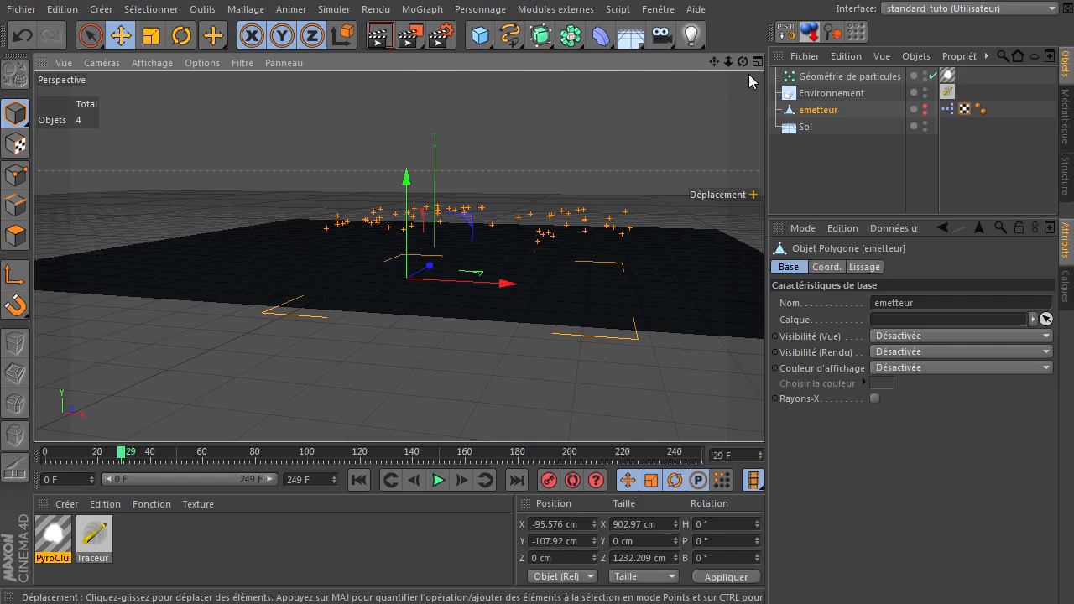
drag(743, 62, 743, 419)
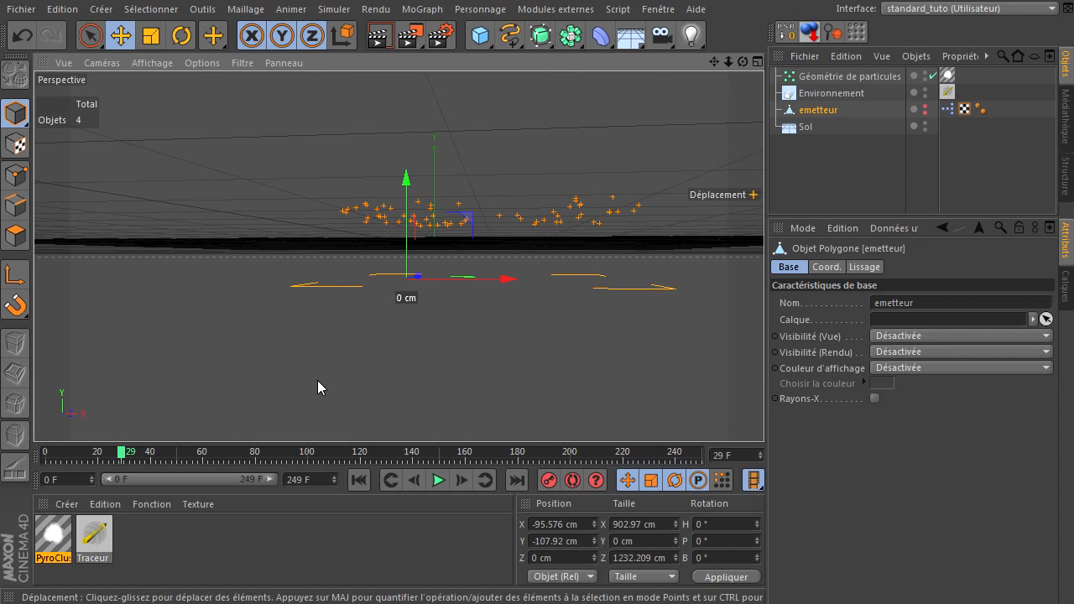
click(359, 481)
click(437, 480)
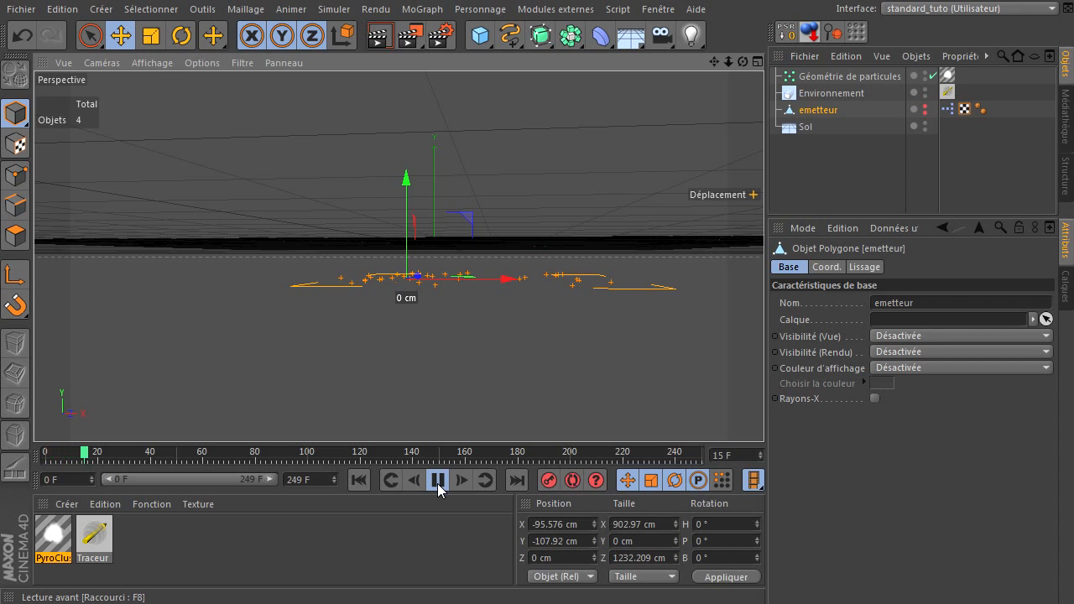
click(437, 480)
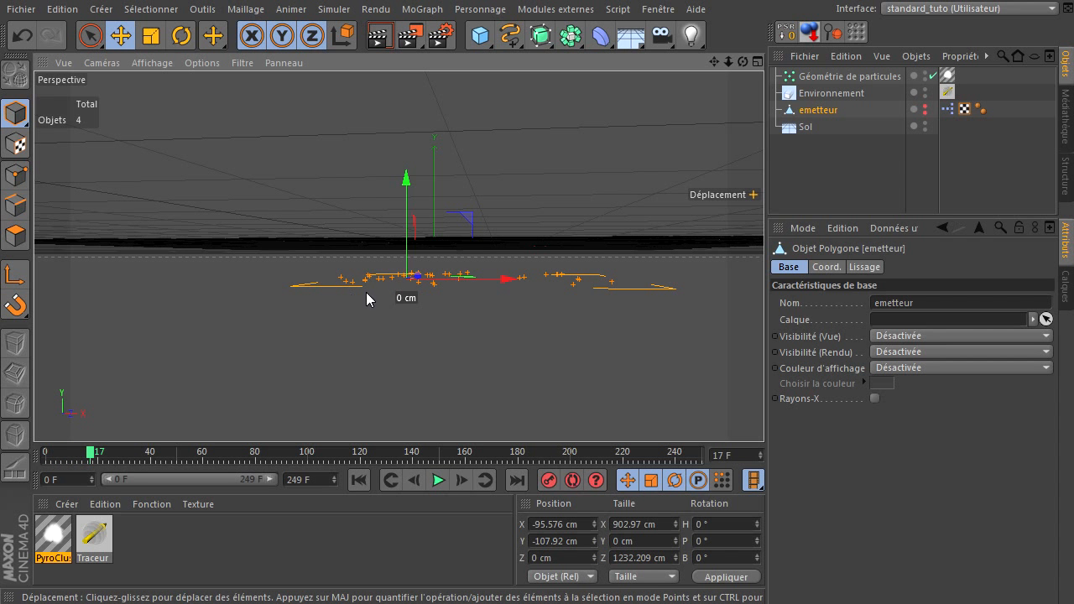
- Advance the animation and render the perspective view at frames 85, 134 and 188 to check the rising vapour
drag(742, 62, 427, 175)
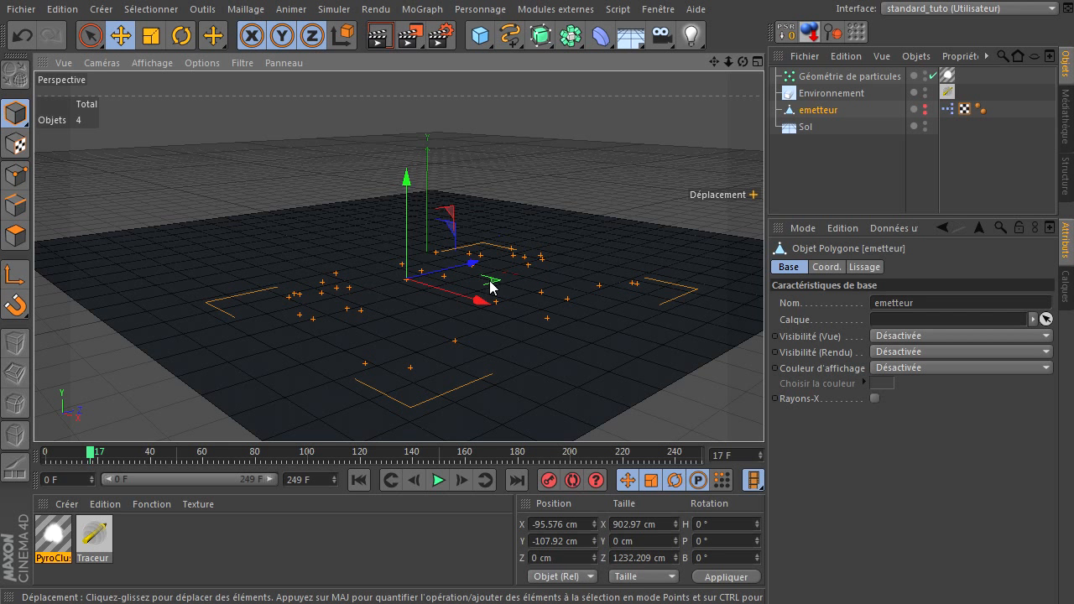
click(443, 486)
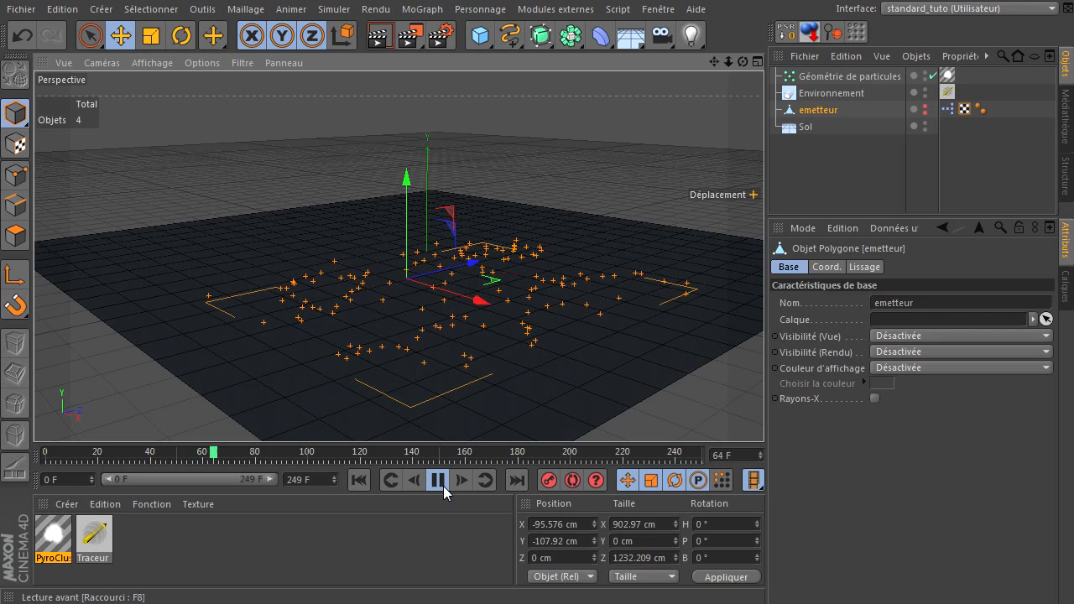
click(443, 486)
click(379, 39)
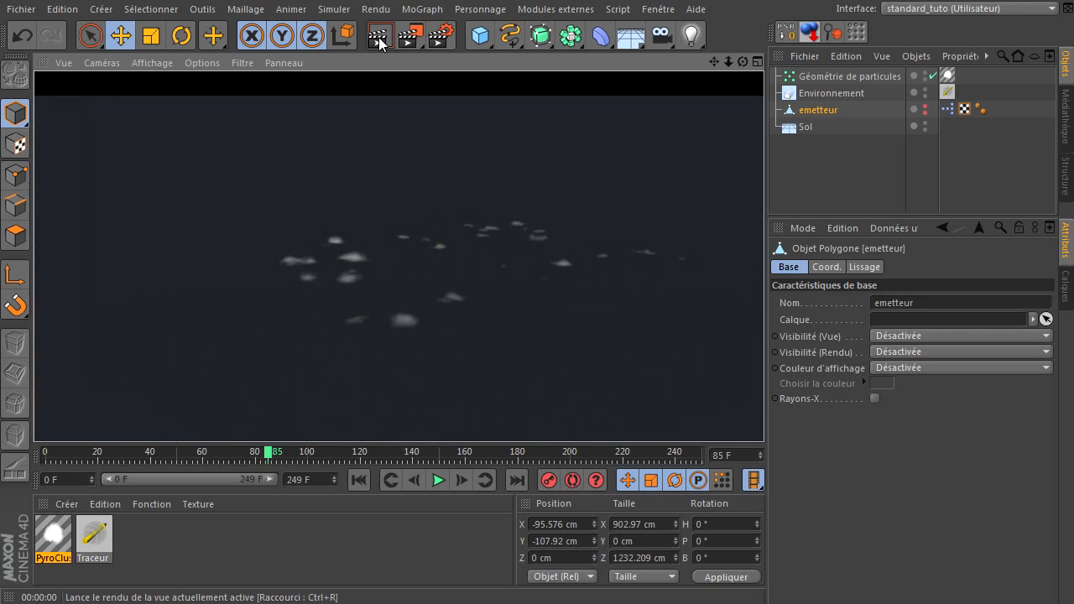
click(438, 480)
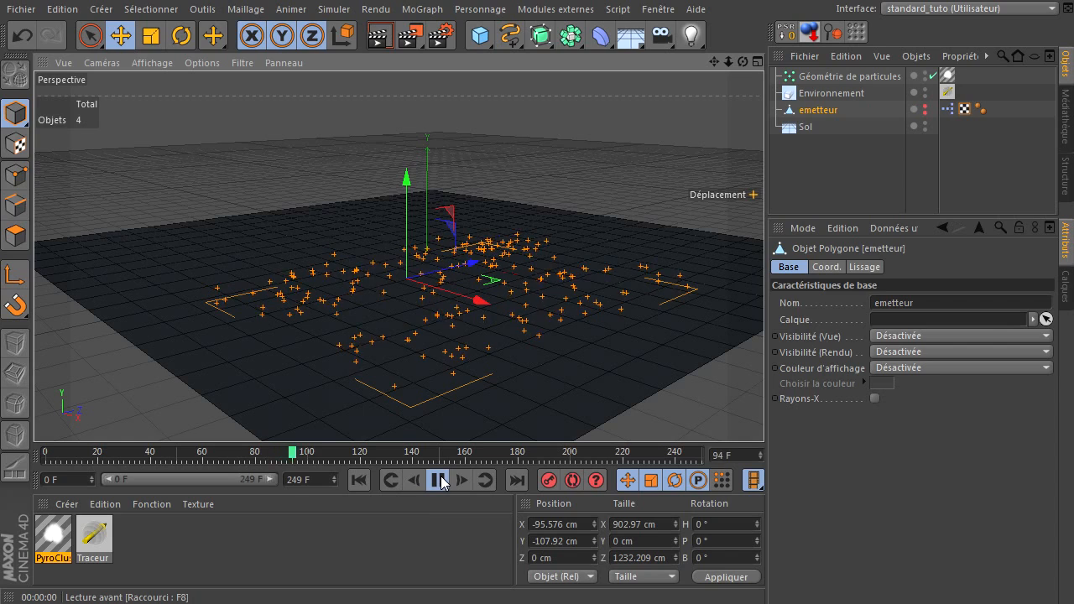
click(440, 482)
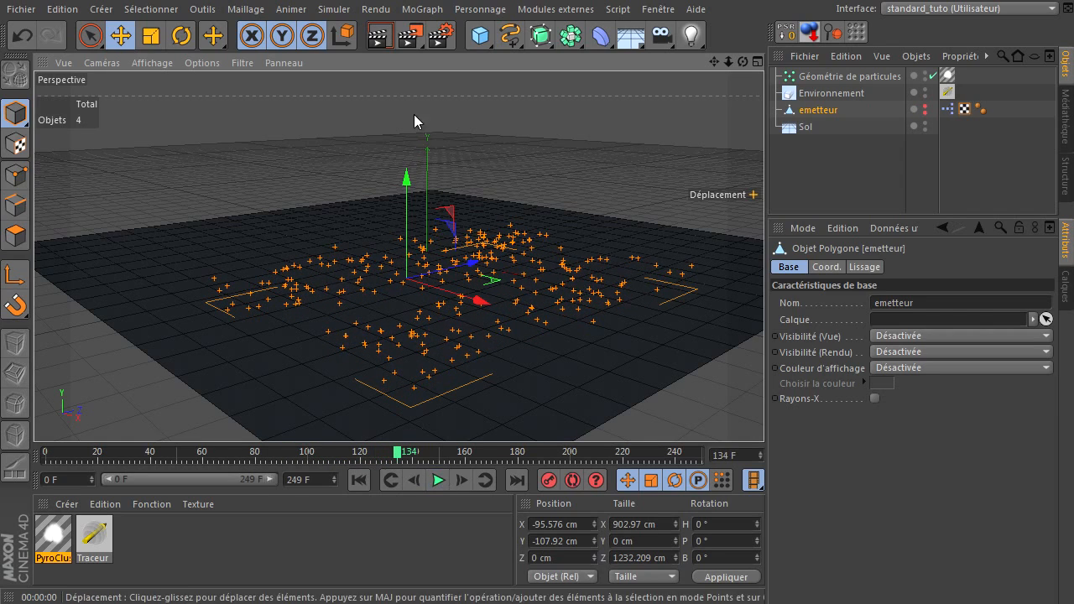
click(379, 39)
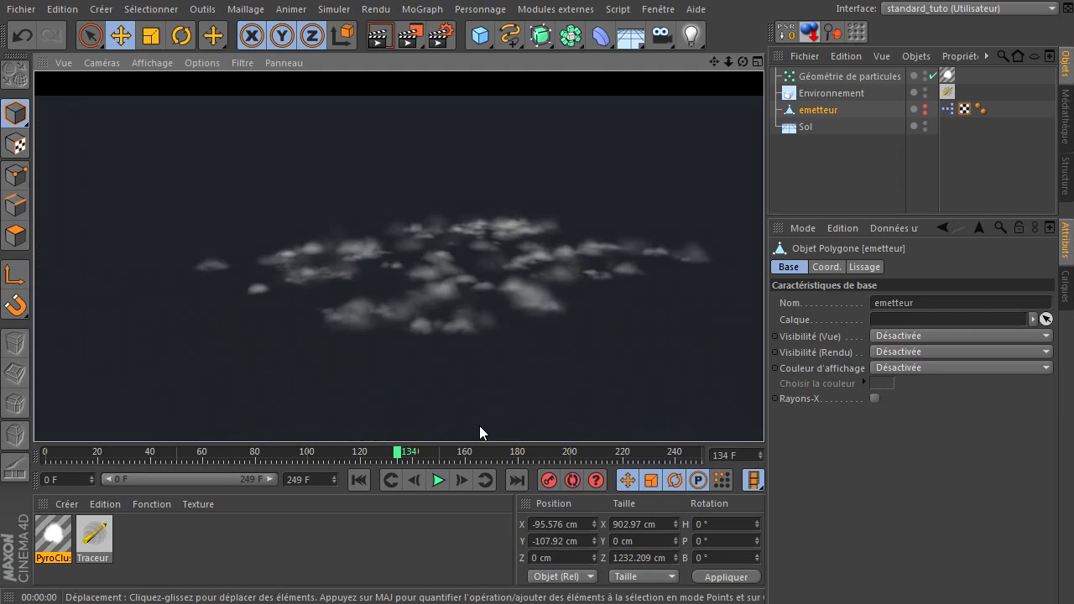
click(438, 481)
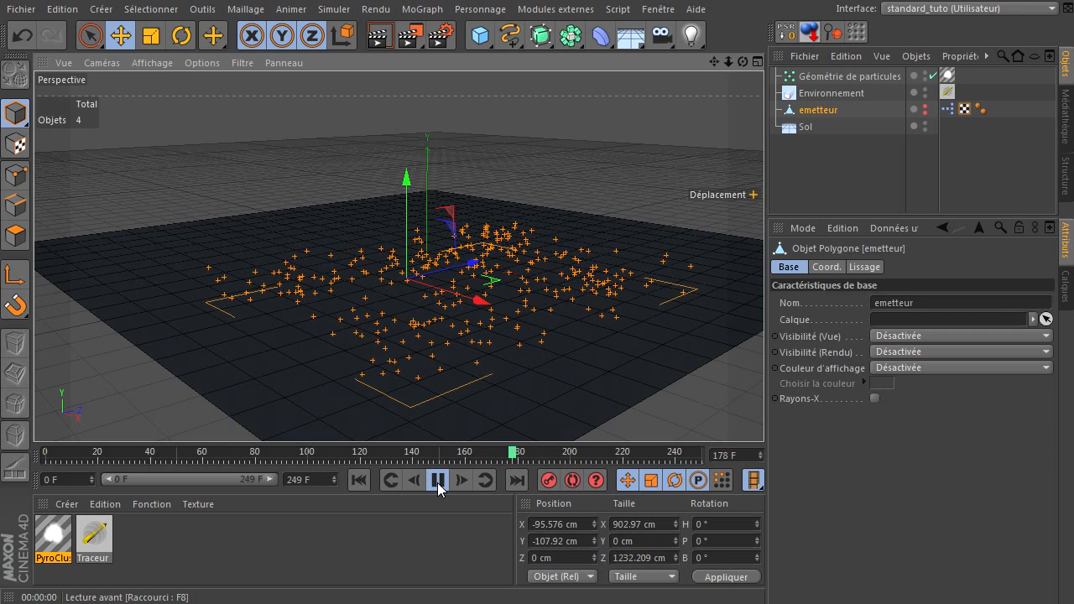
click(438, 482)
click(379, 39)
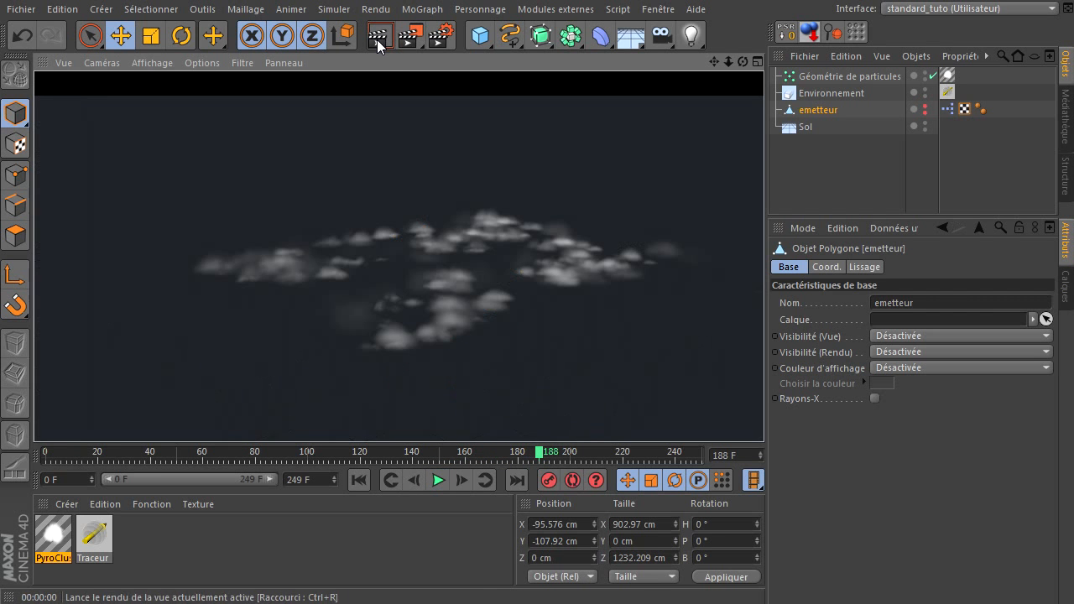
- Set the particle lifetime of the emitter's P Ondes de matière node to 250 F in its XPresso setup
double_click(952, 115)
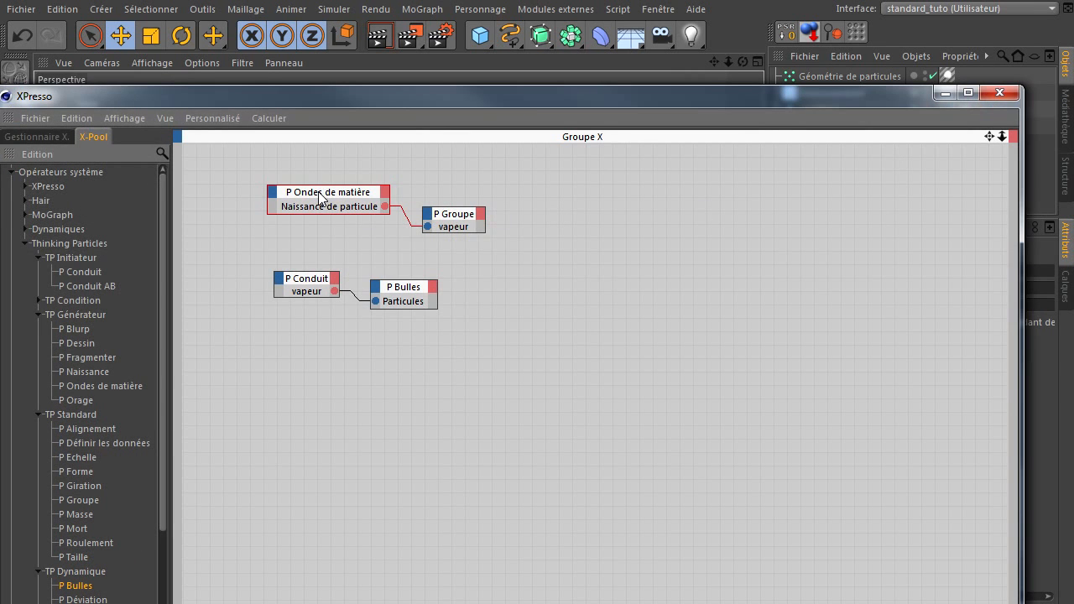
drag(595, 97, 220, 84)
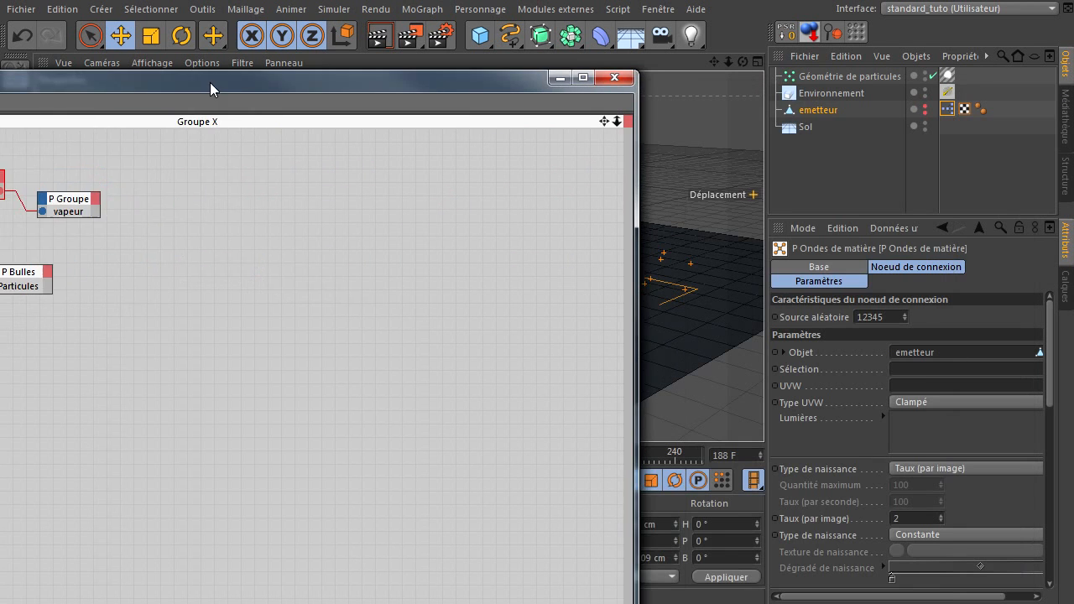
drag(1052, 387, 1050, 449)
text(2)
key(Return)
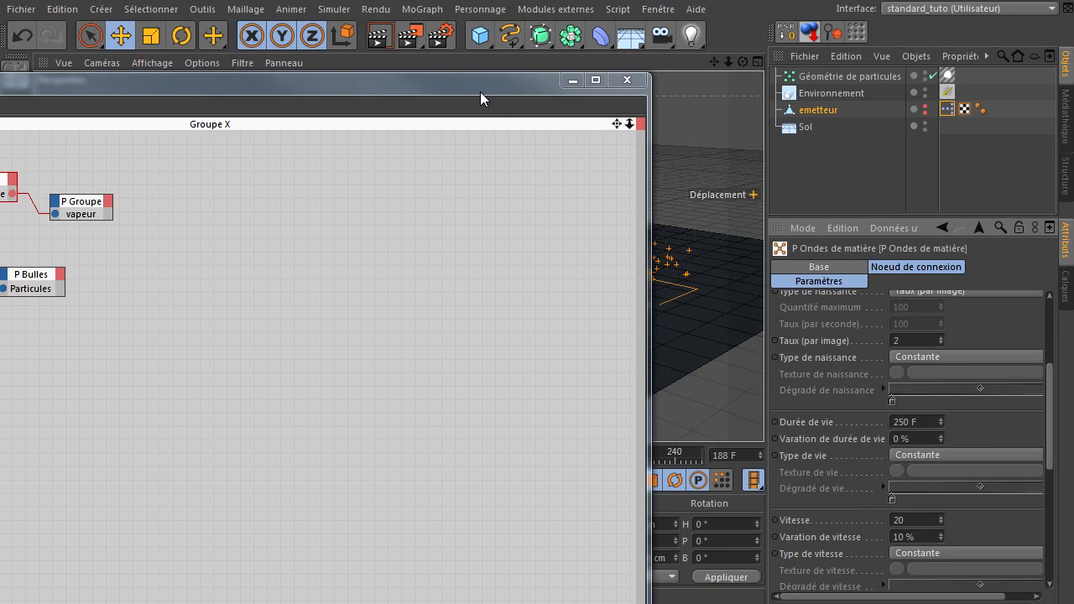
click(573, 80)
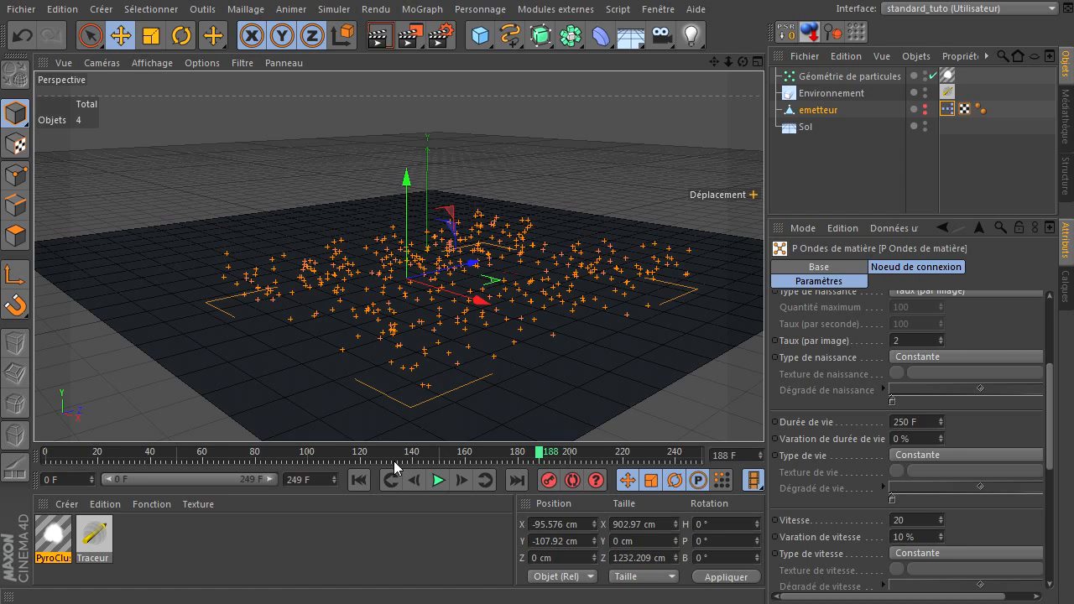
- Replay the emission from the start up to frame 229 and render the perspective view to check the vapour
click(359, 479)
click(438, 482)
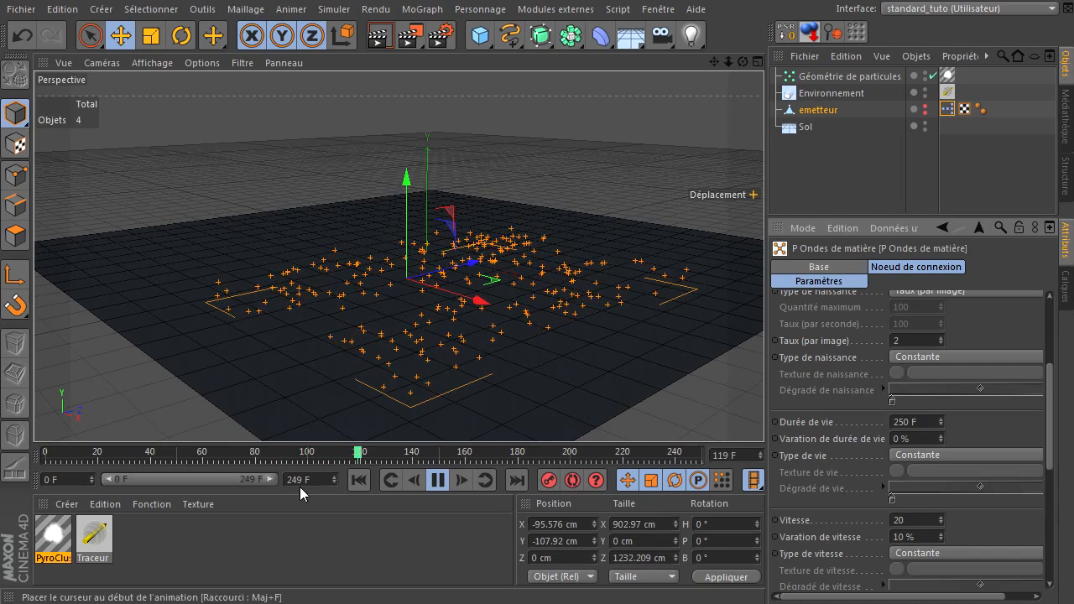
click(438, 480)
click(376, 39)
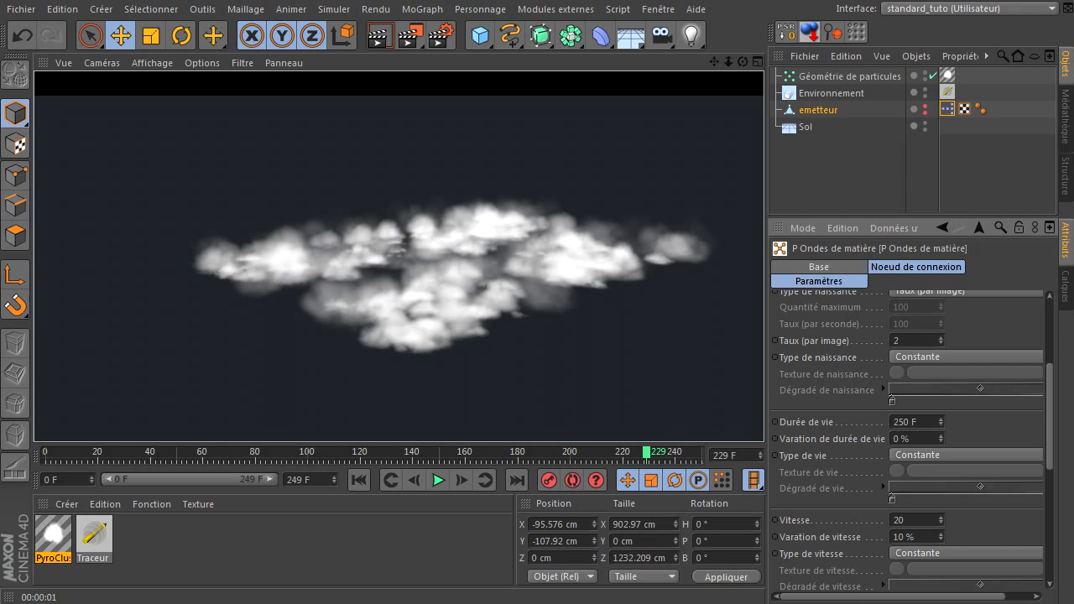
- Set the end of the PyroCluster material's age-based Luminosité gradient to black
double_click(48, 533)
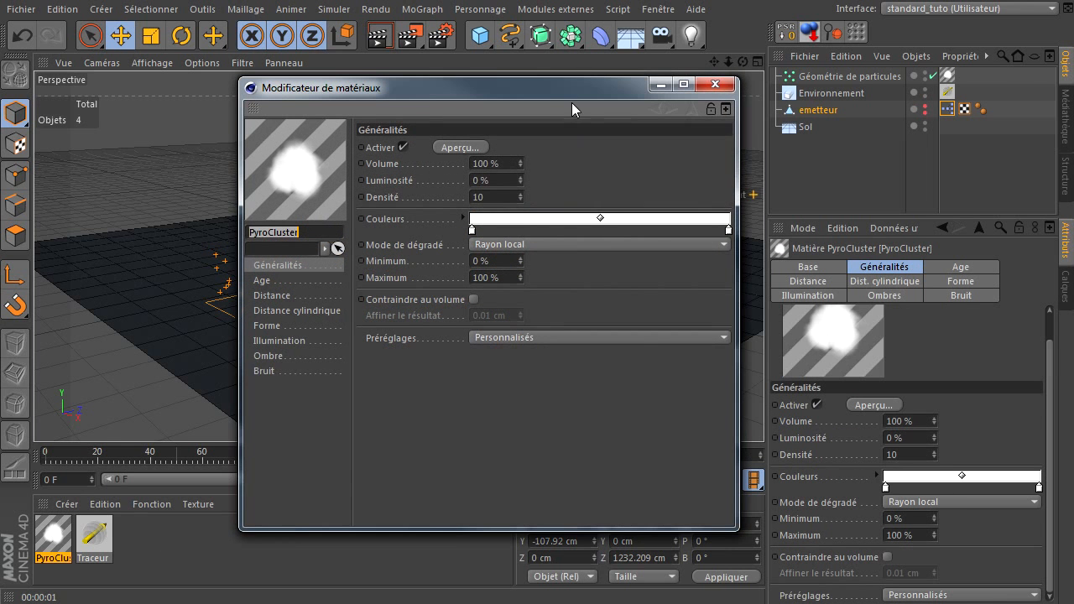
drag(522, 87, 412, 75)
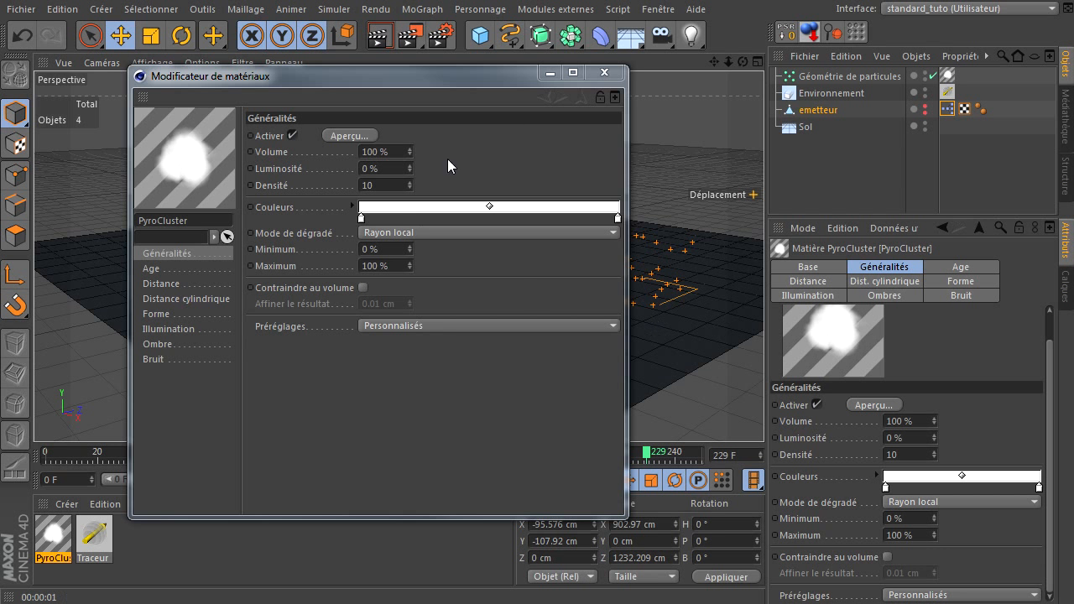
click(532, 131)
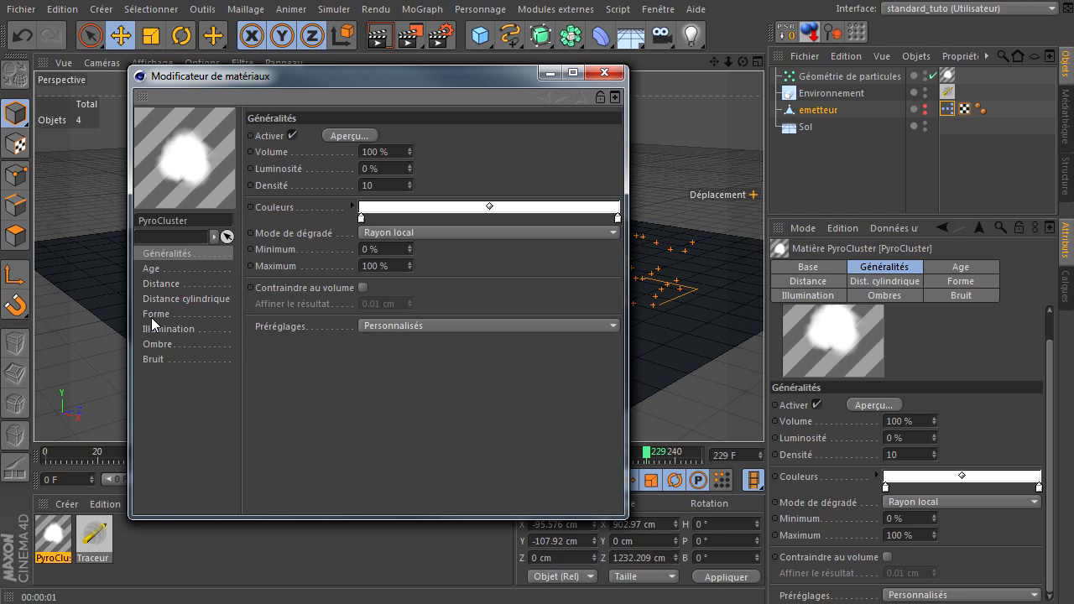
click(165, 268)
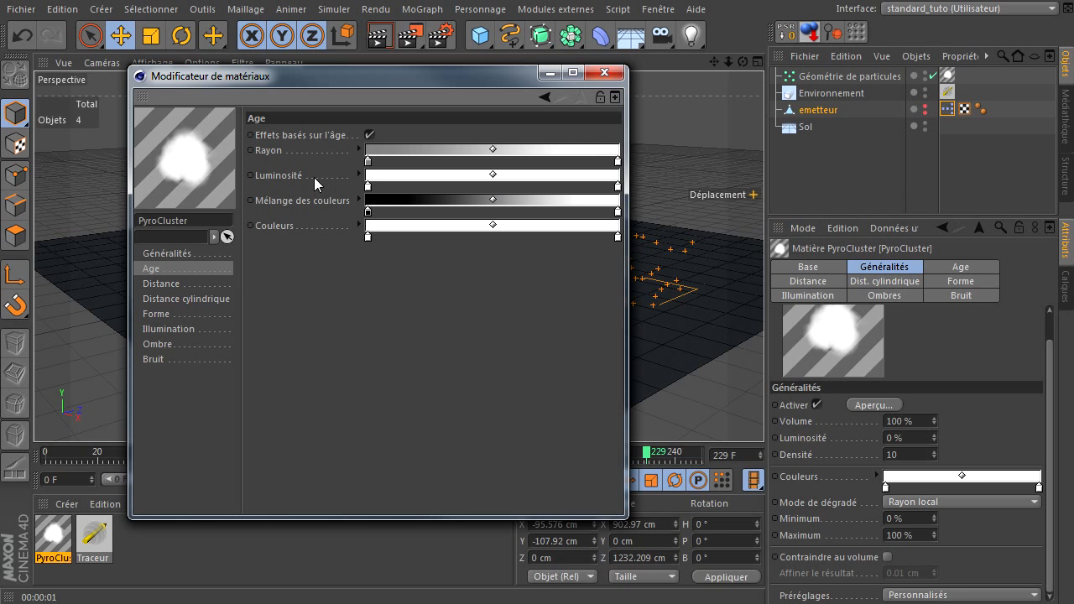
click(619, 186)
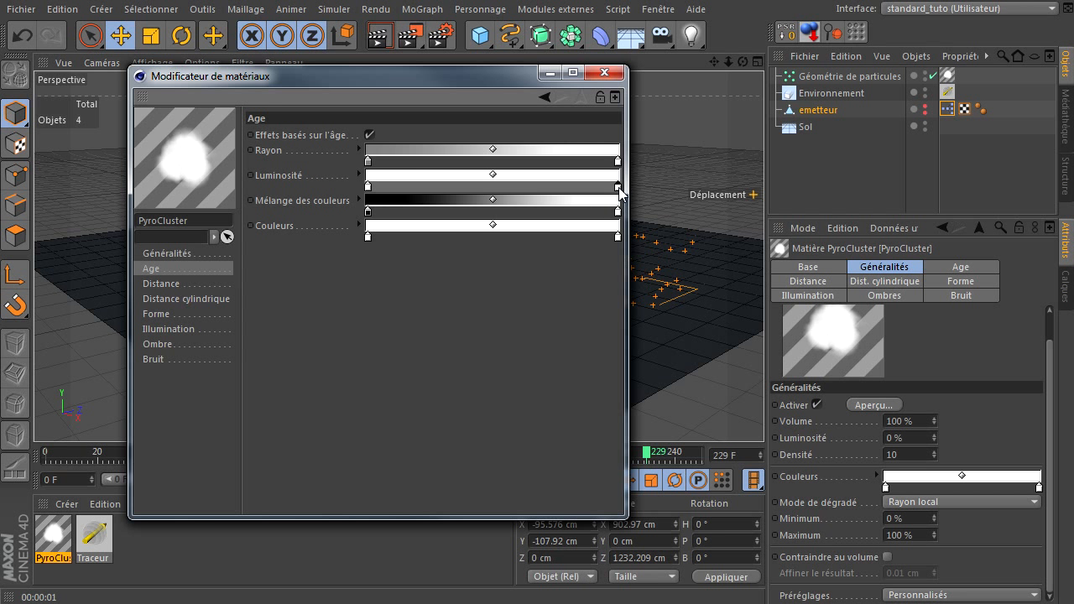
double_click(619, 187)
drag(619, 187, 487, 242)
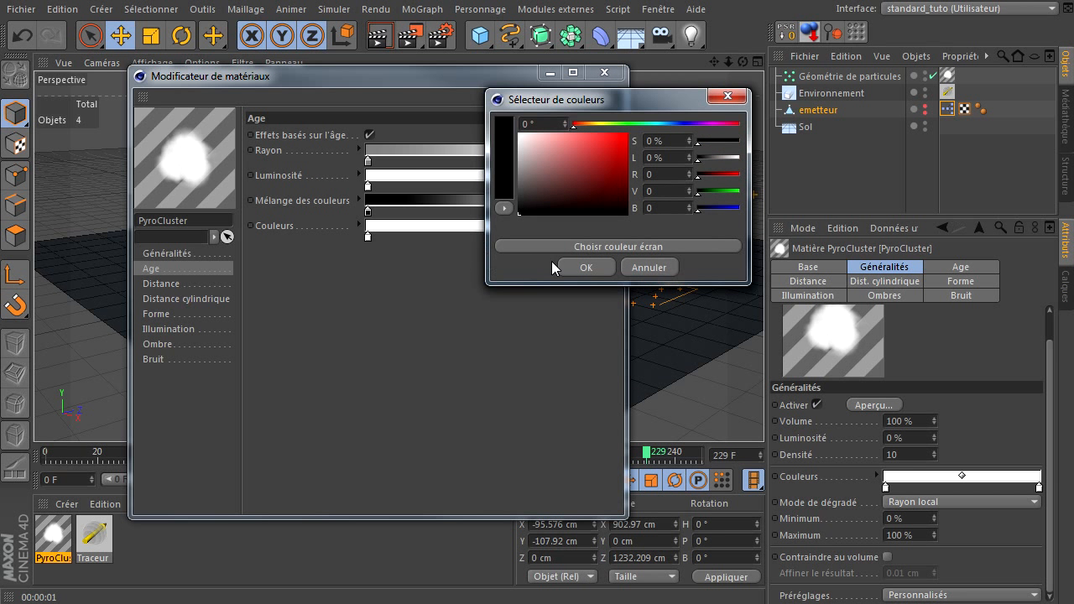
click(586, 266)
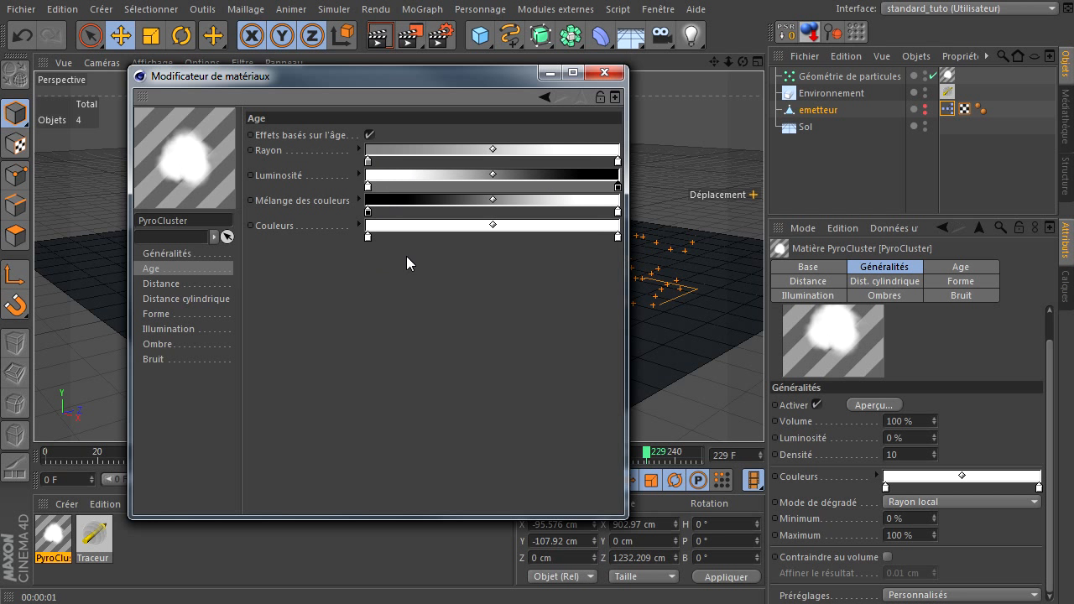
- Set the PyroCluster material's ambient shadow colour to white
click(206, 284)
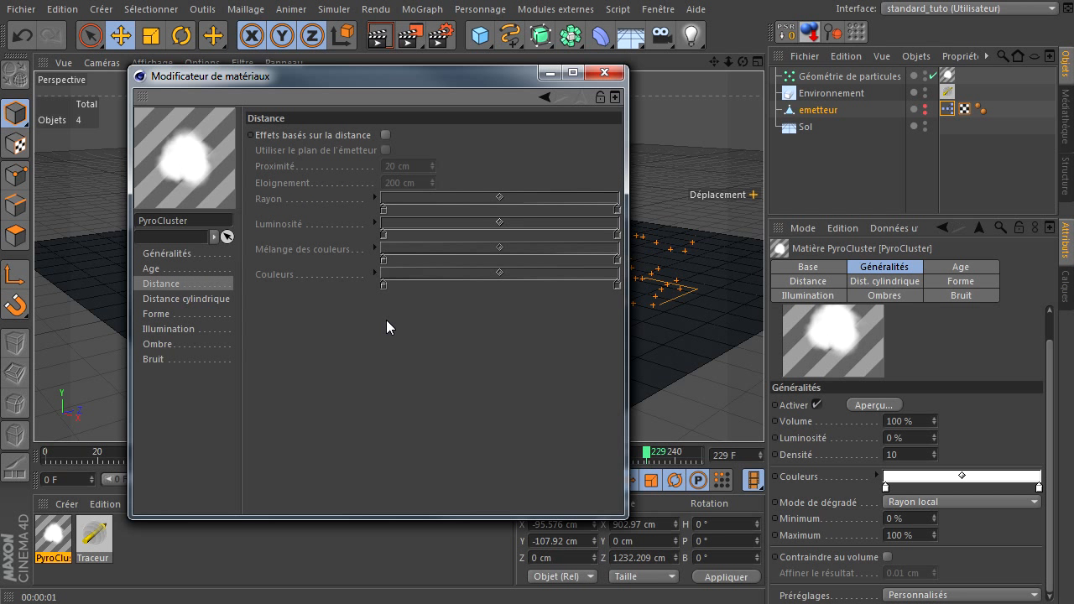
click(191, 299)
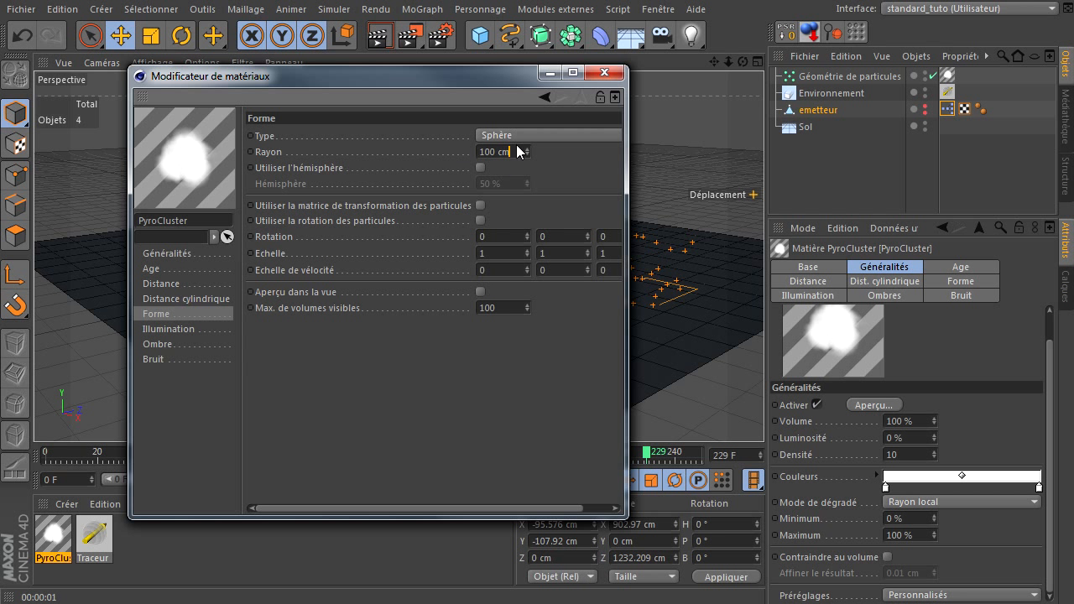
click(191, 328)
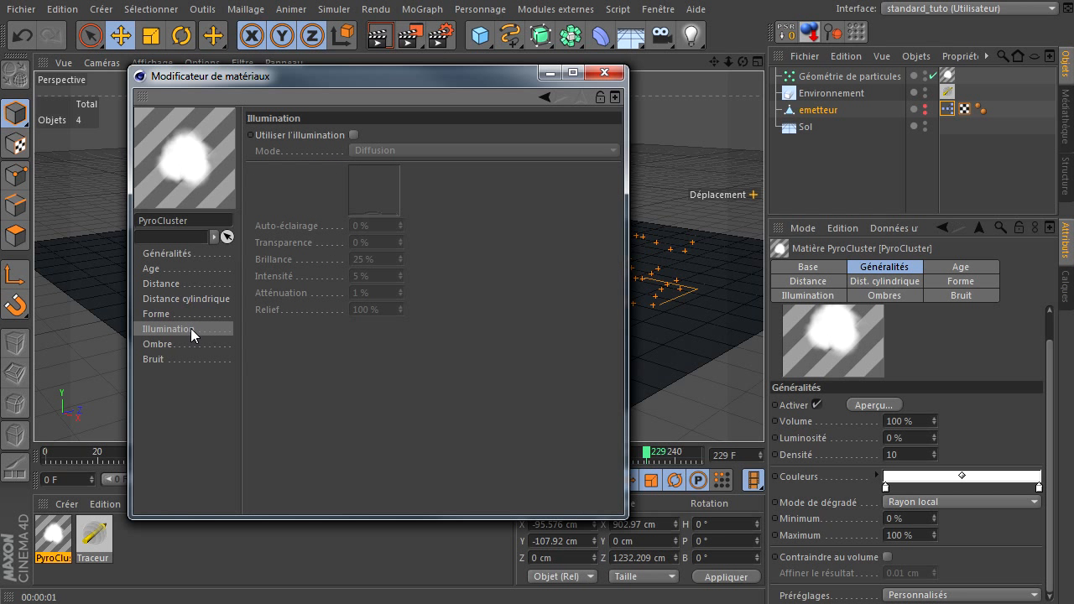
click(179, 346)
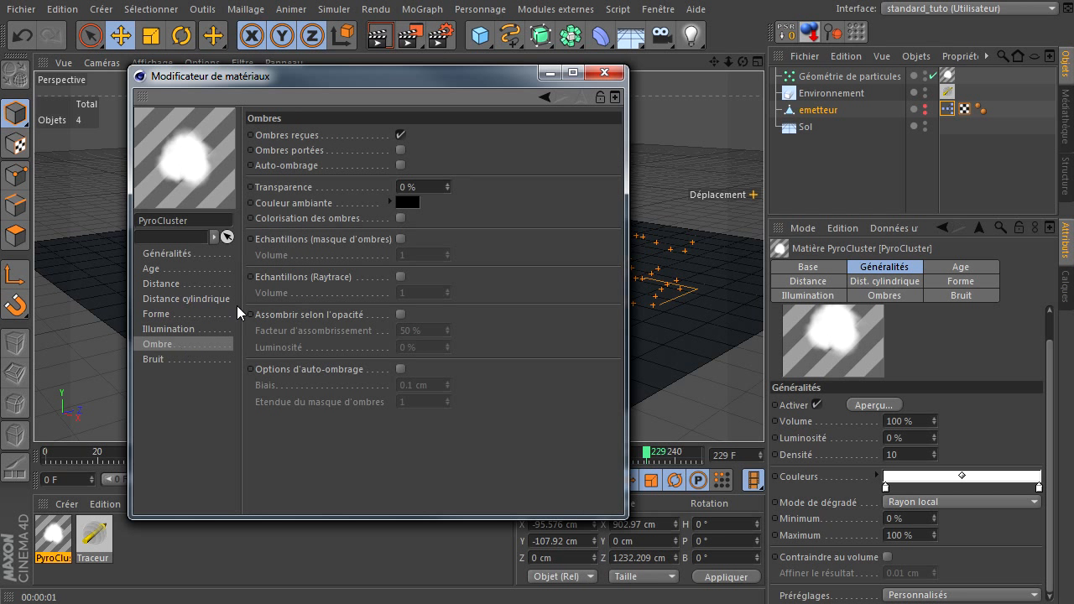
click(408, 202)
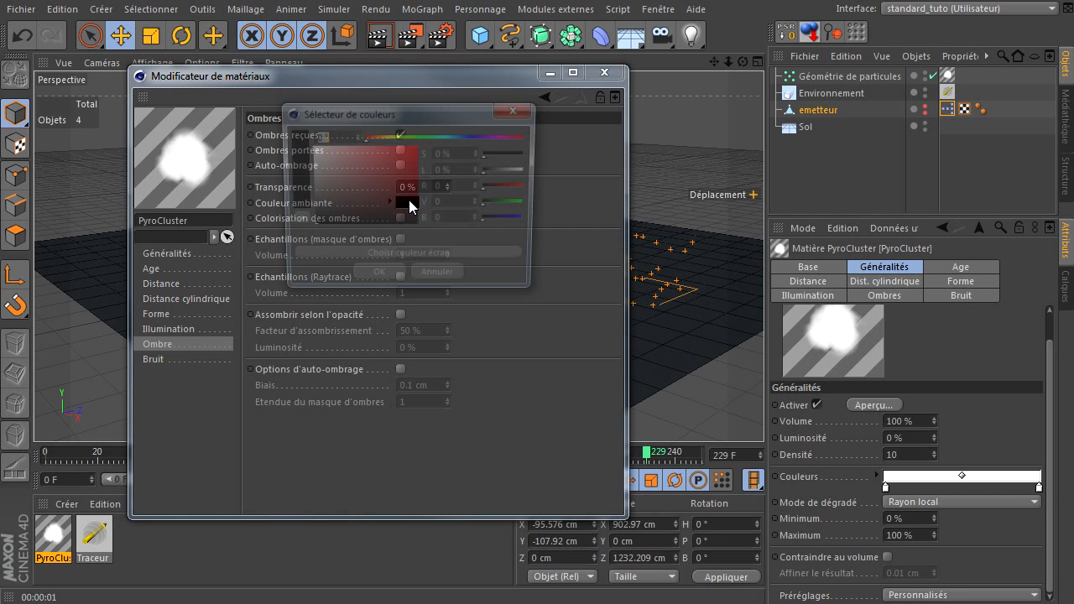
drag(376, 205, 270, 140)
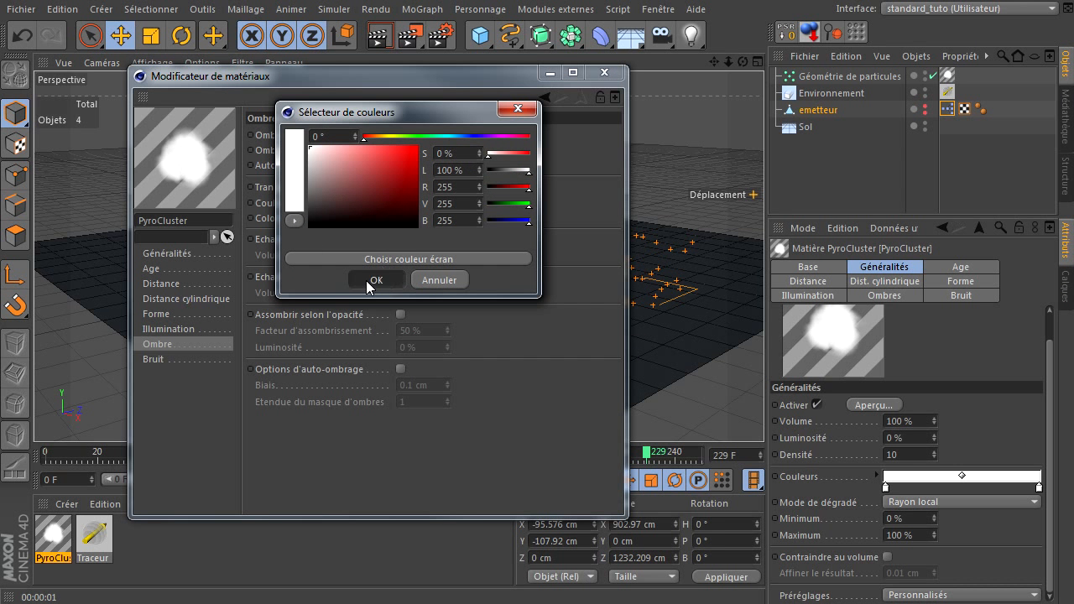
click(367, 281)
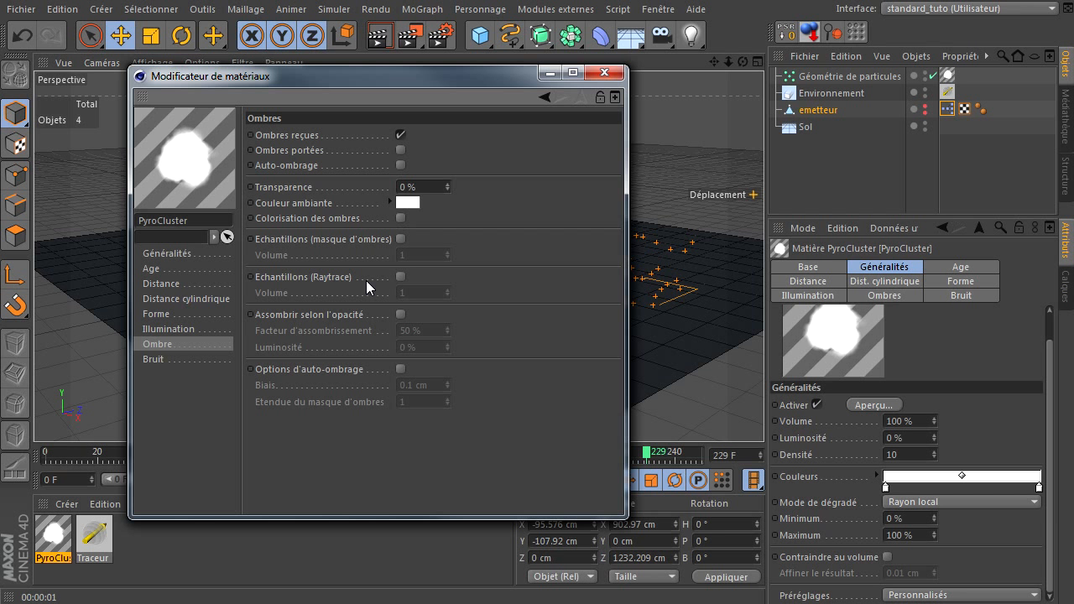
- Configure the PyroCluster noise as Fractal with scale 300 %, phase 590 % and minimum clipping 20 %
click(192, 360)
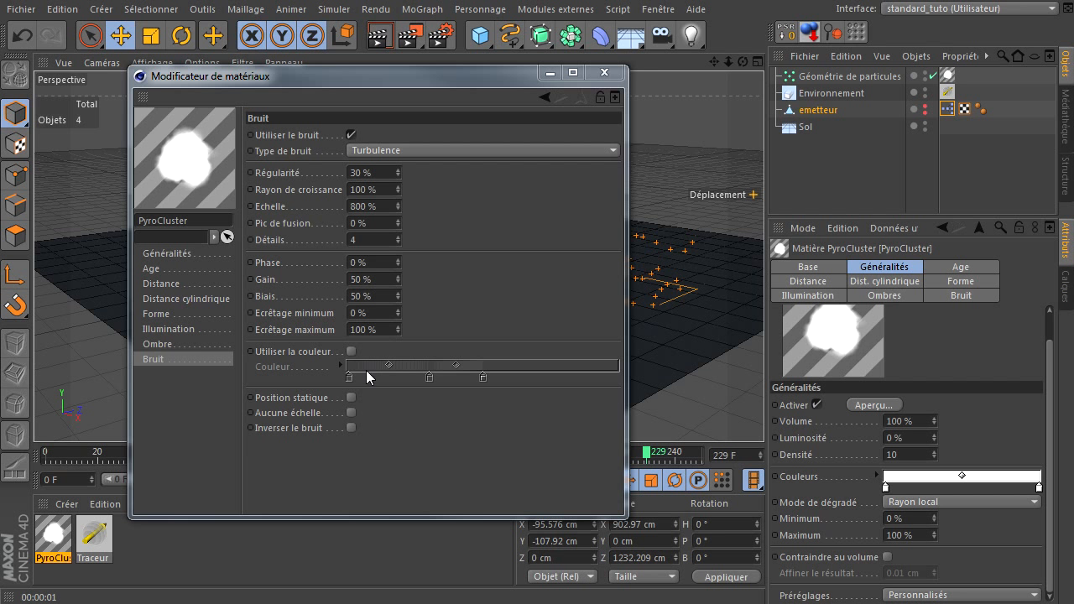
click(435, 149)
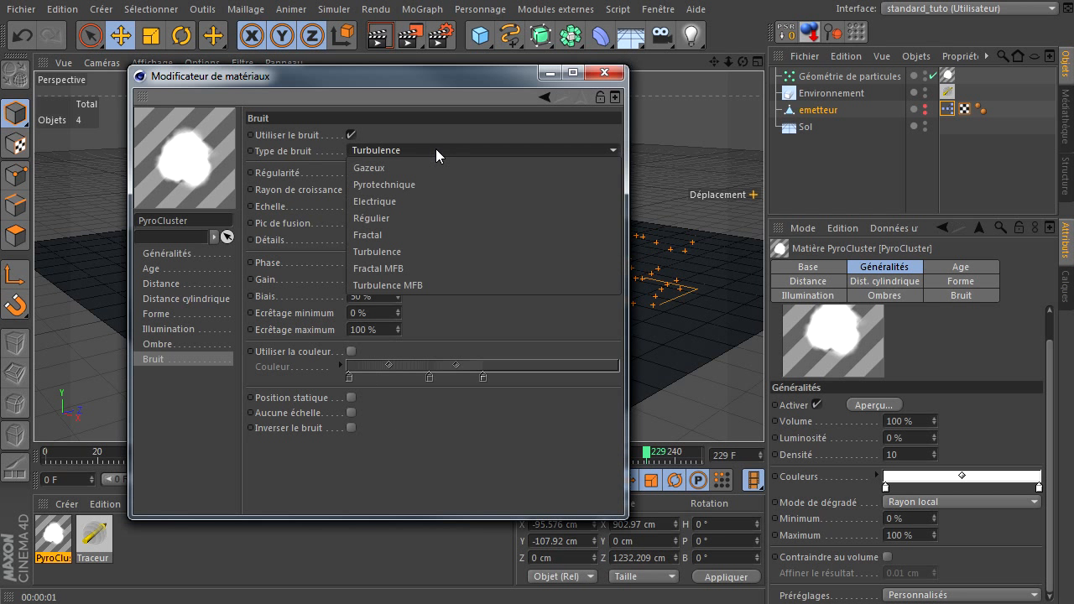
click(421, 227)
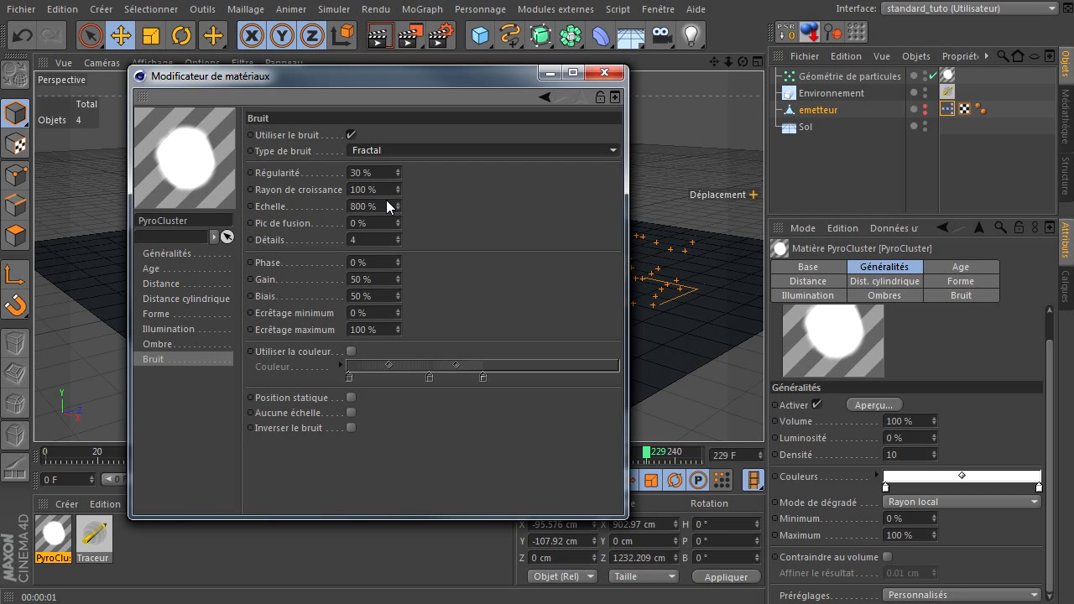
double_click(387, 206)
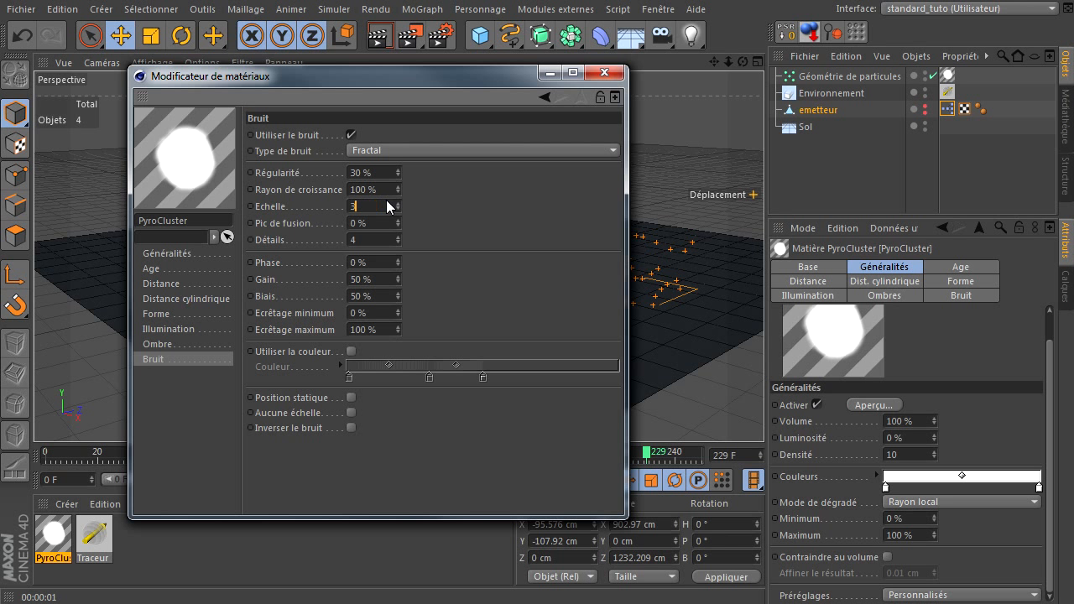
key(Return)
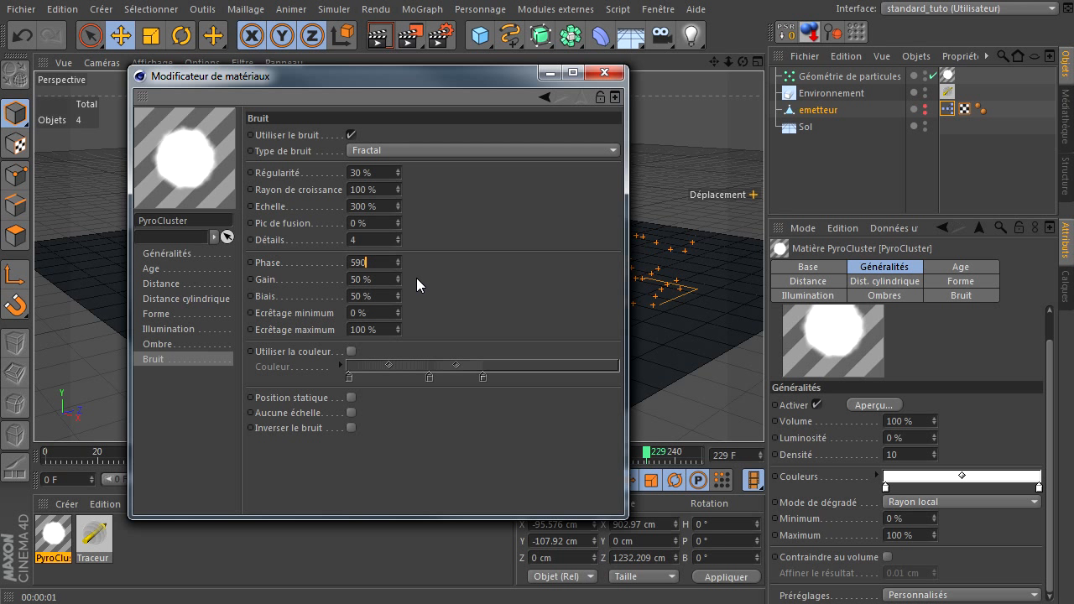
click(387, 313)
text(20)
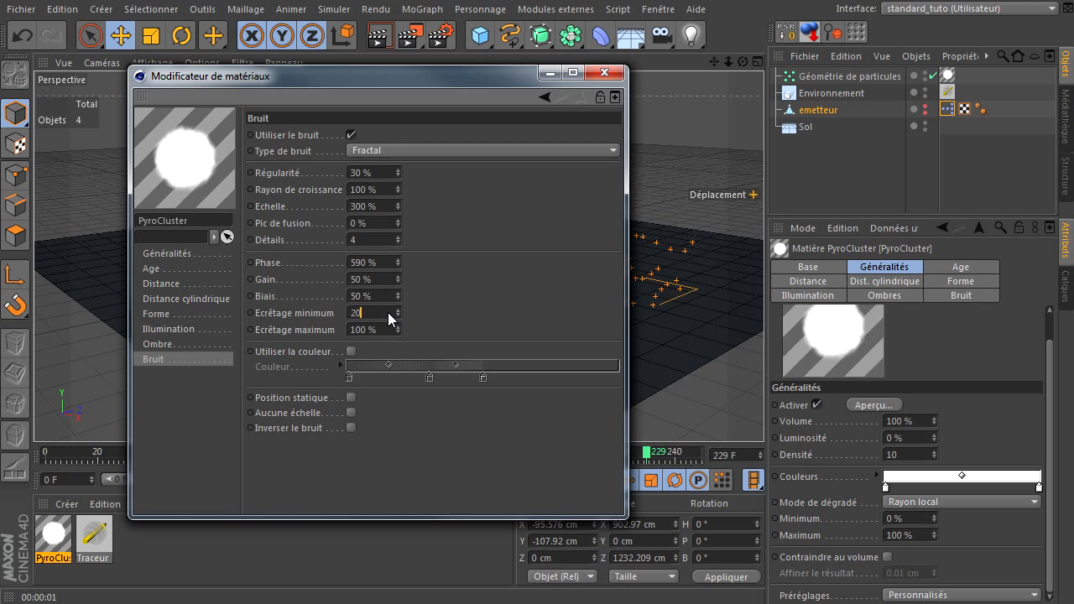
key(Return)
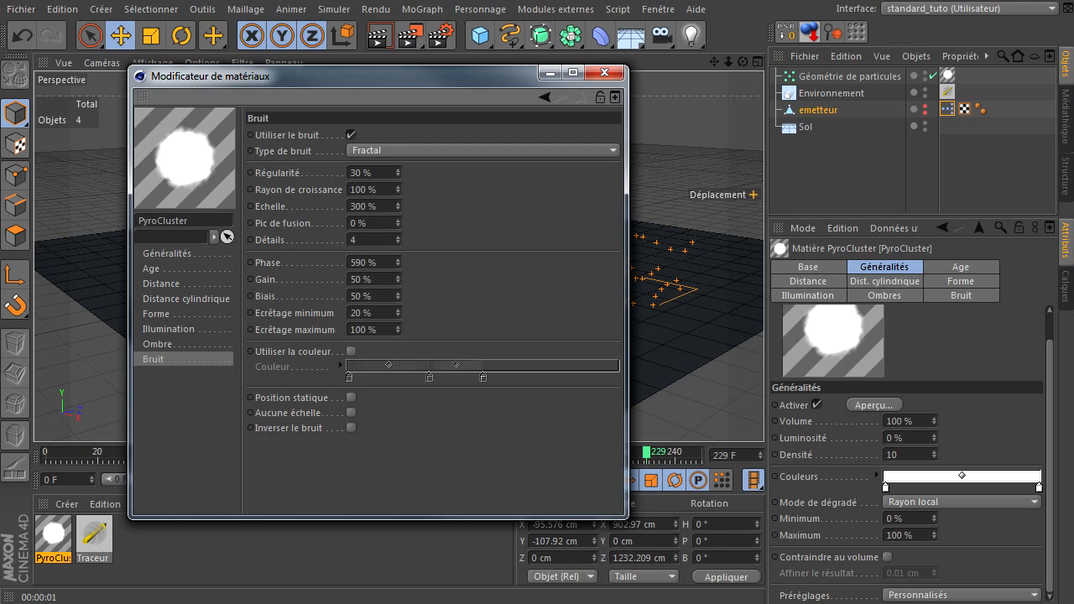
- Set the PyroCluster material's general density to 0.02
click(190, 253)
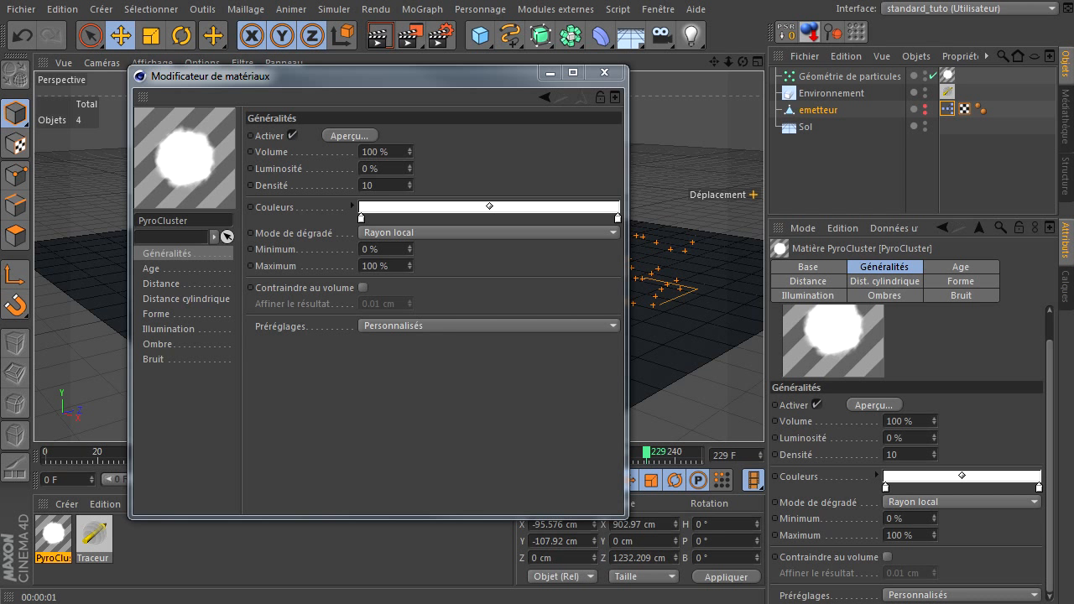
click(390, 180)
text(0.02)
key(Return)
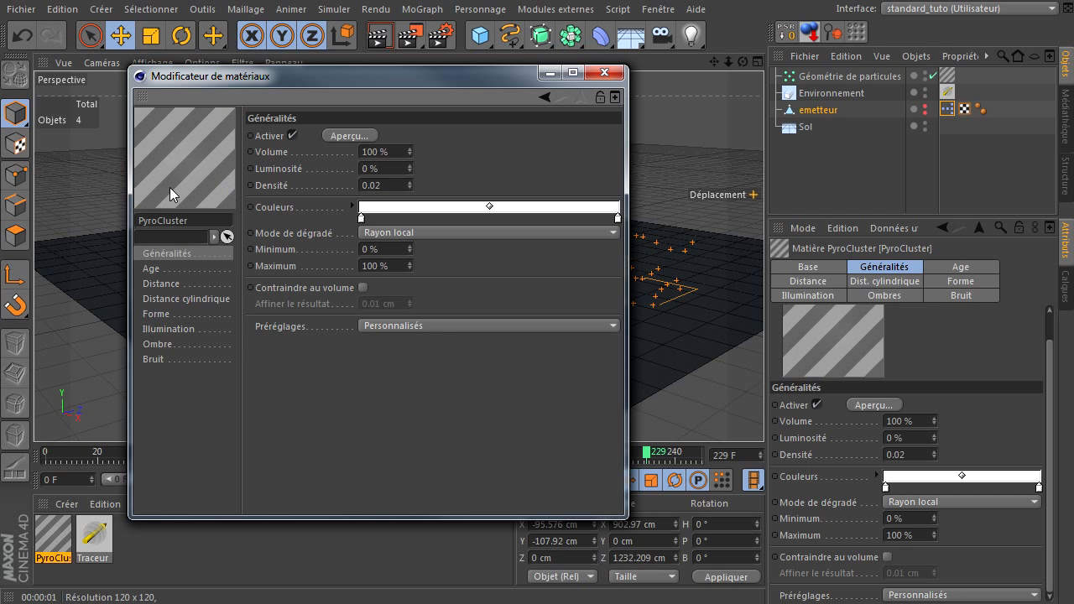
- Enlarge the PyroCluster material preview to Très grande taille and render the perspective view at frame 229
right_click(191, 162)
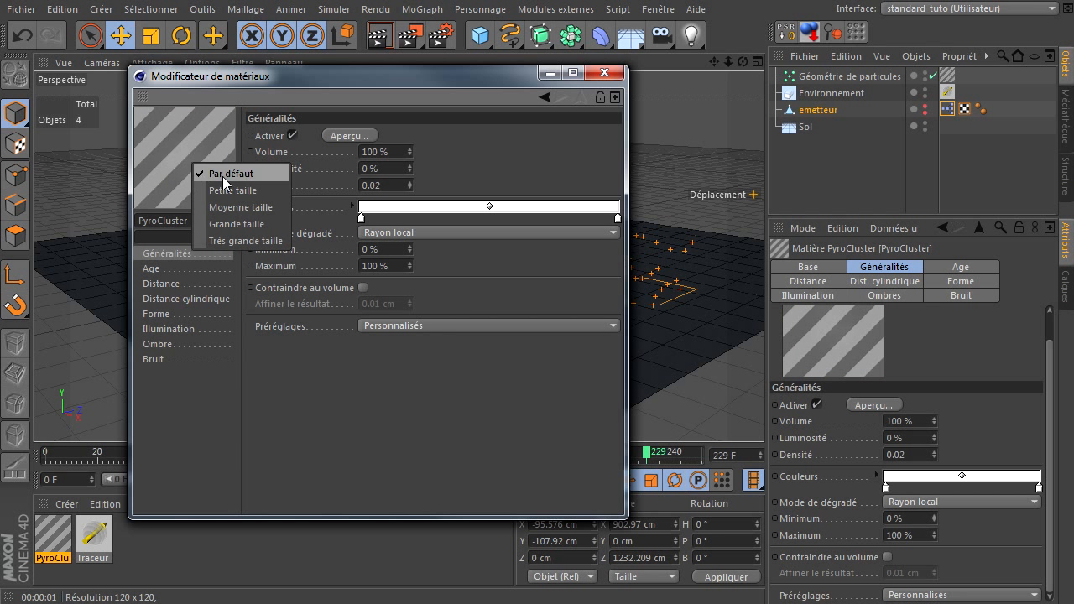
click(225, 241)
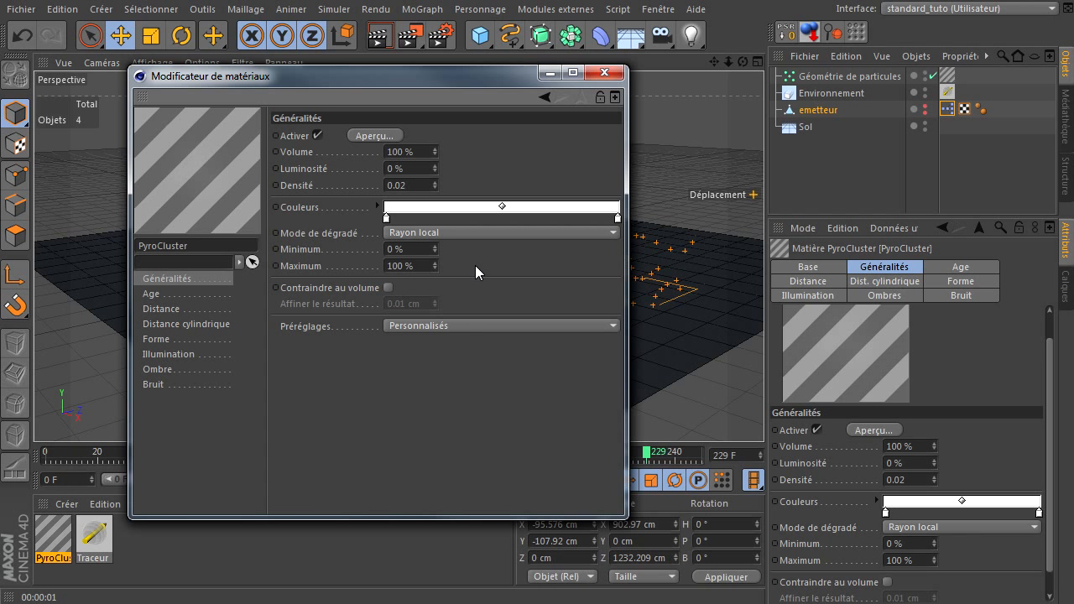
click(604, 73)
click(381, 37)
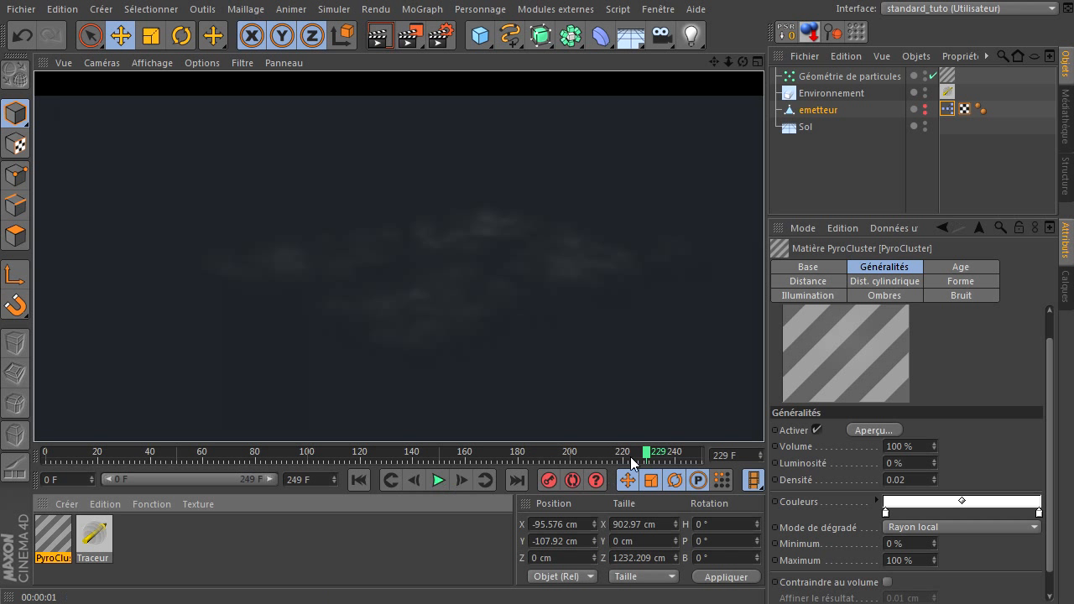
- Extend the animation to end at frame 499 and stretch the preview range to cover its full length
click(311, 478)
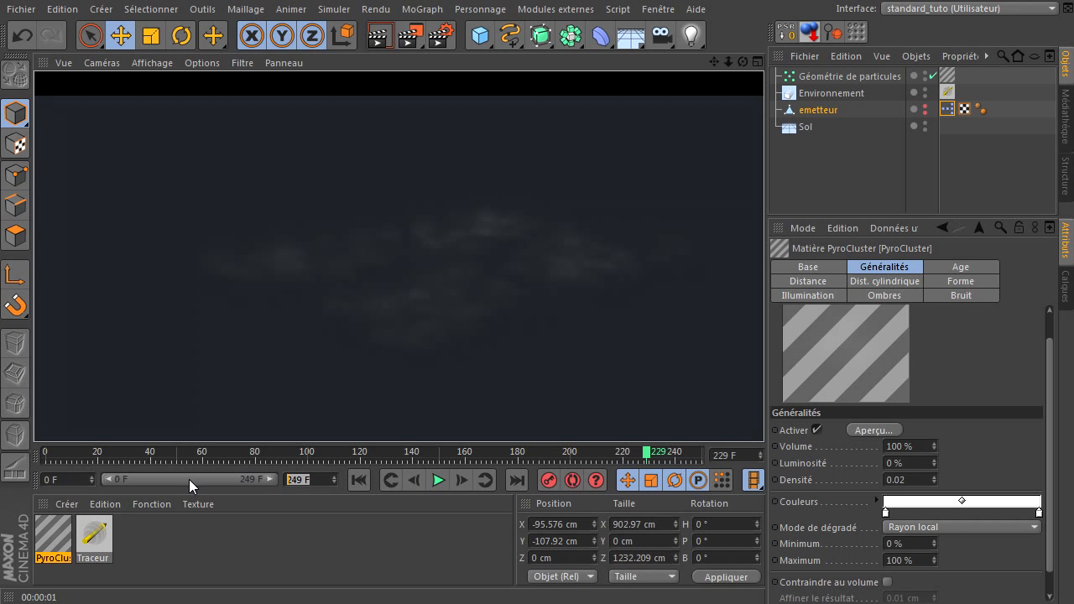
text(499)
key(Return)
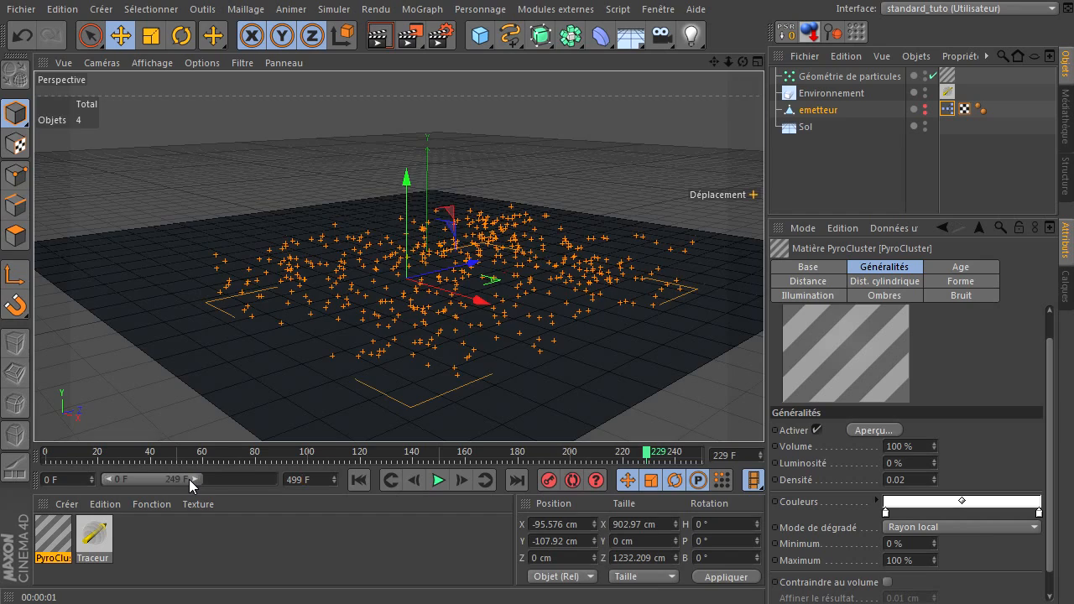
drag(191, 479, 277, 479)
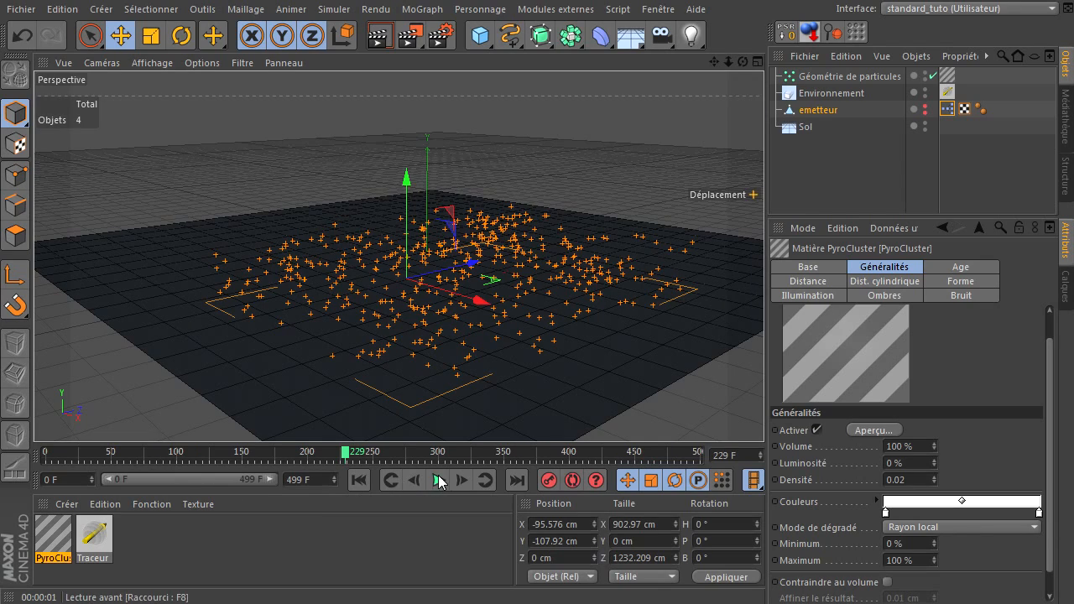
- Play the particle animation on to frame 277 and render the perspective view
click(438, 480)
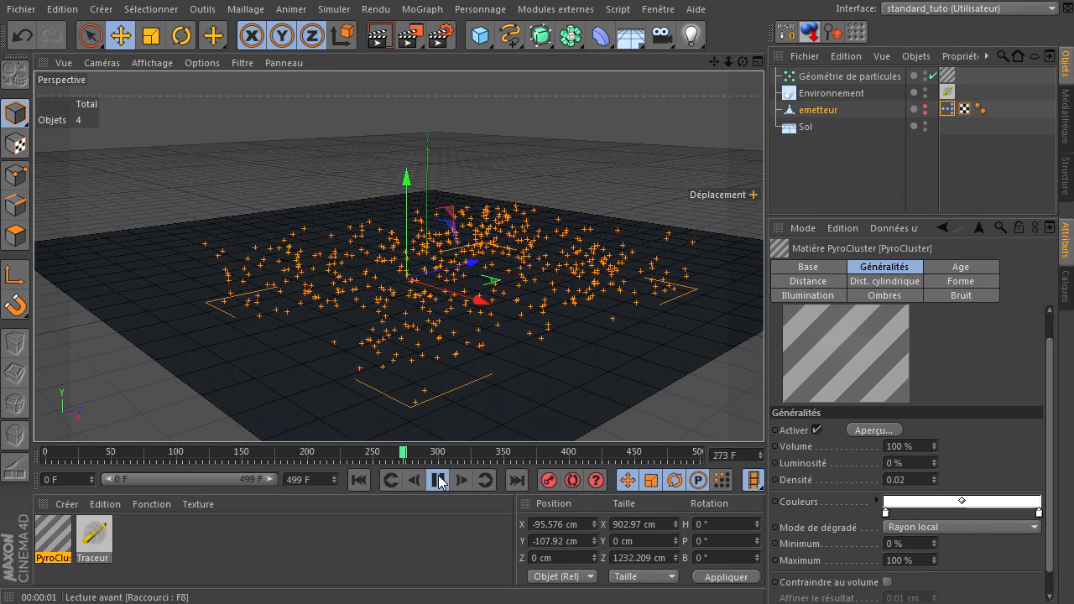
click(438, 480)
click(378, 35)
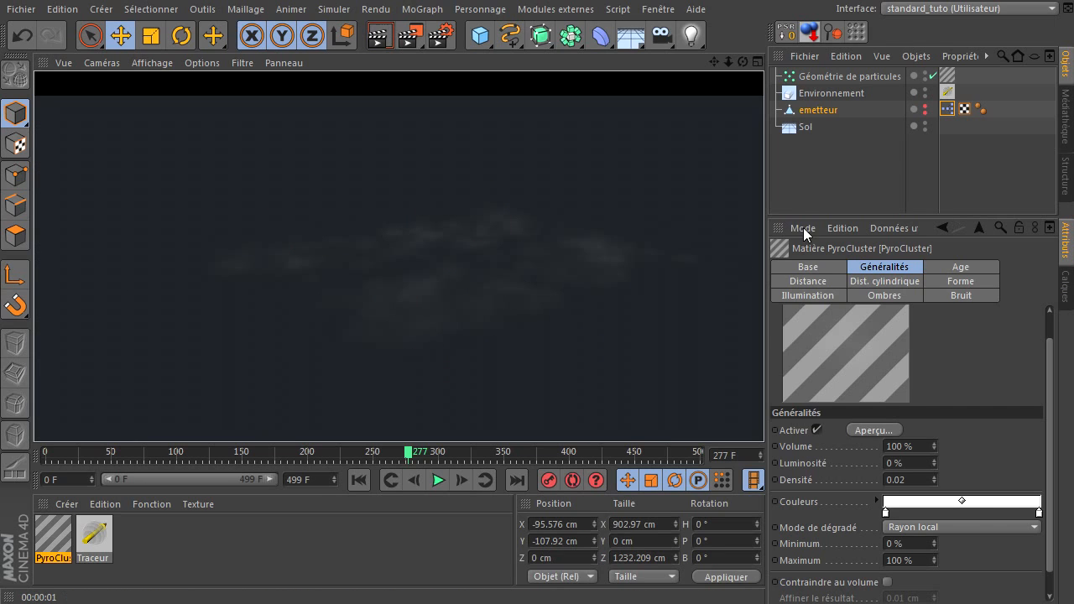
- Raise the emetteur object vertically to Y -49.188 cm
click(811, 110)
drag(749, 60, 764, 411)
drag(412, 188, 408, 163)
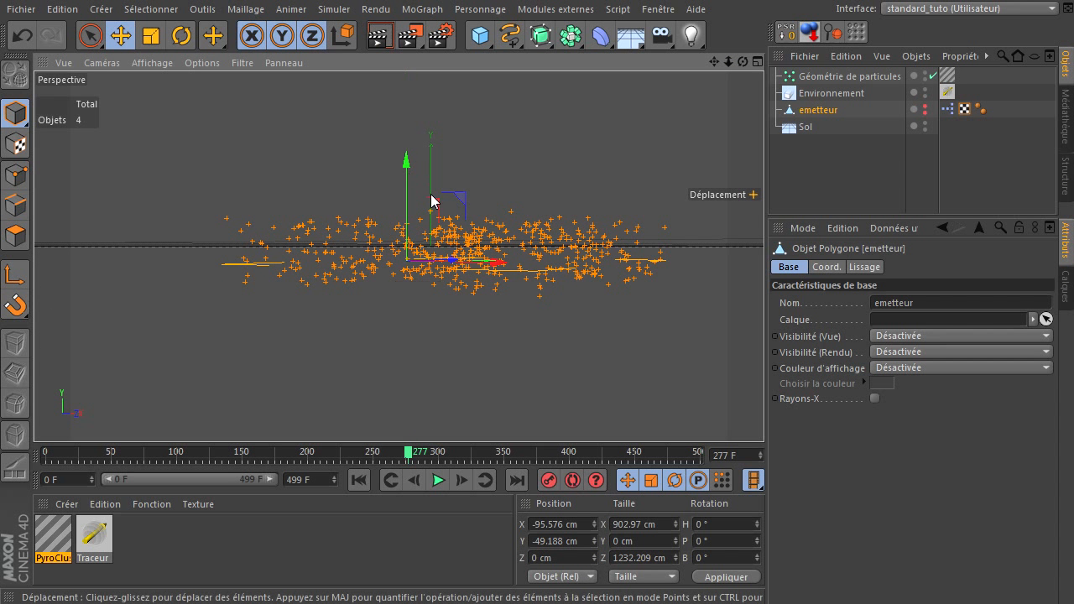
- Replay the particles from frame 0 to frame 142 and render the perspective view from a low angle above the floor
click(358, 479)
drag(748, 63, 762, 412)
click(439, 482)
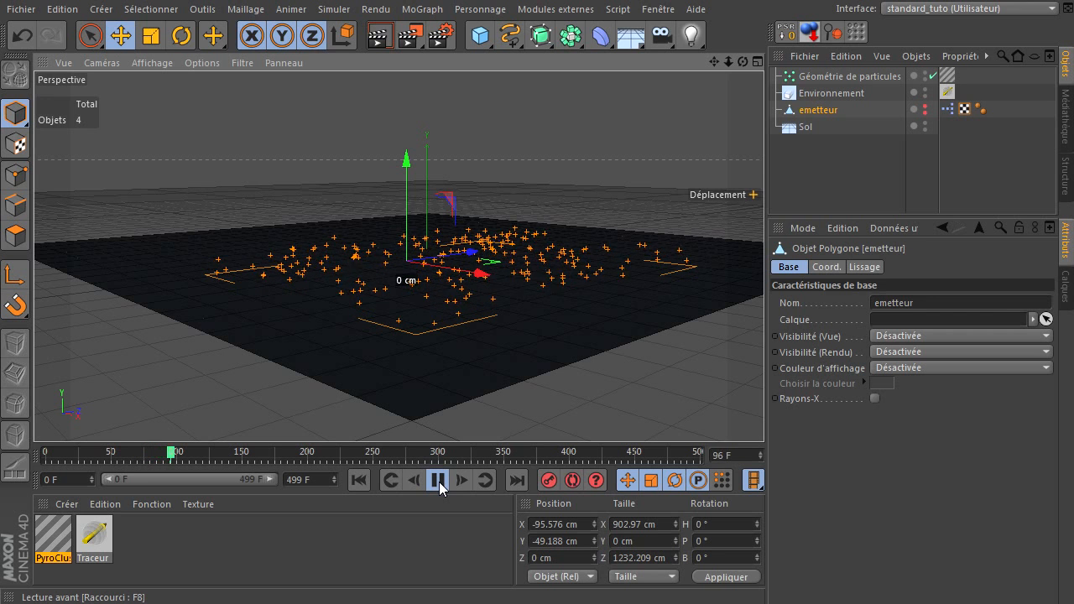
click(439, 482)
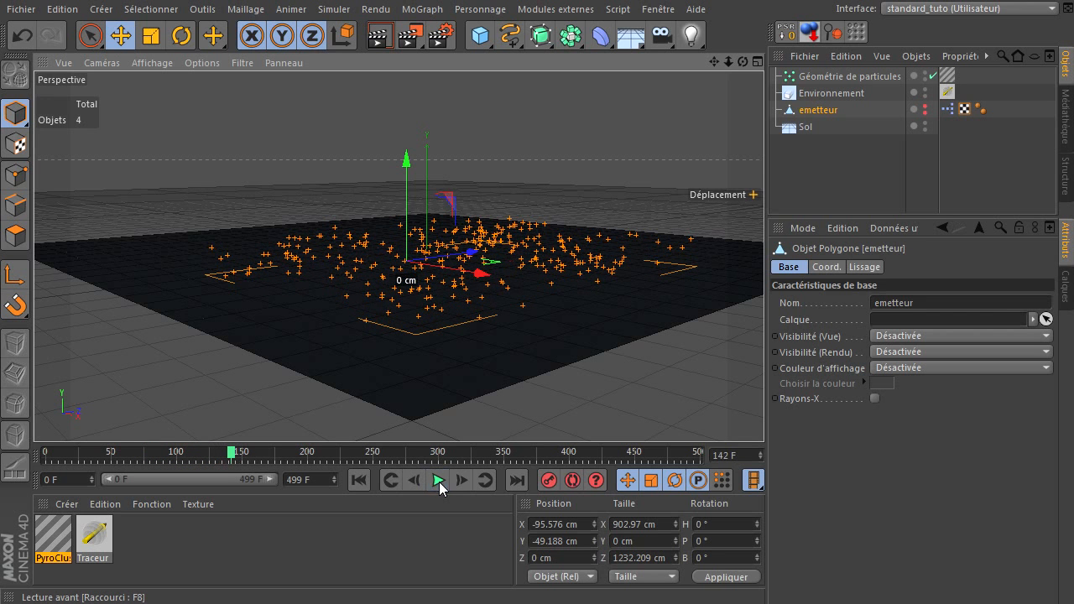
click(379, 36)
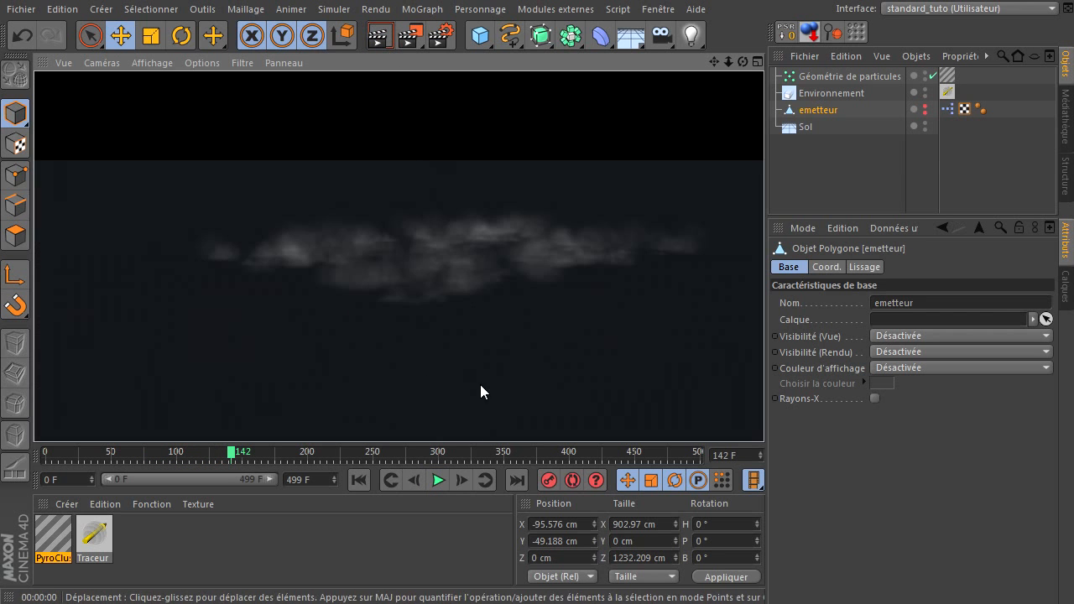
- Continue the animation to frame 264 and render the vapour from the low angle and from a higher viewpoint
click(438, 480)
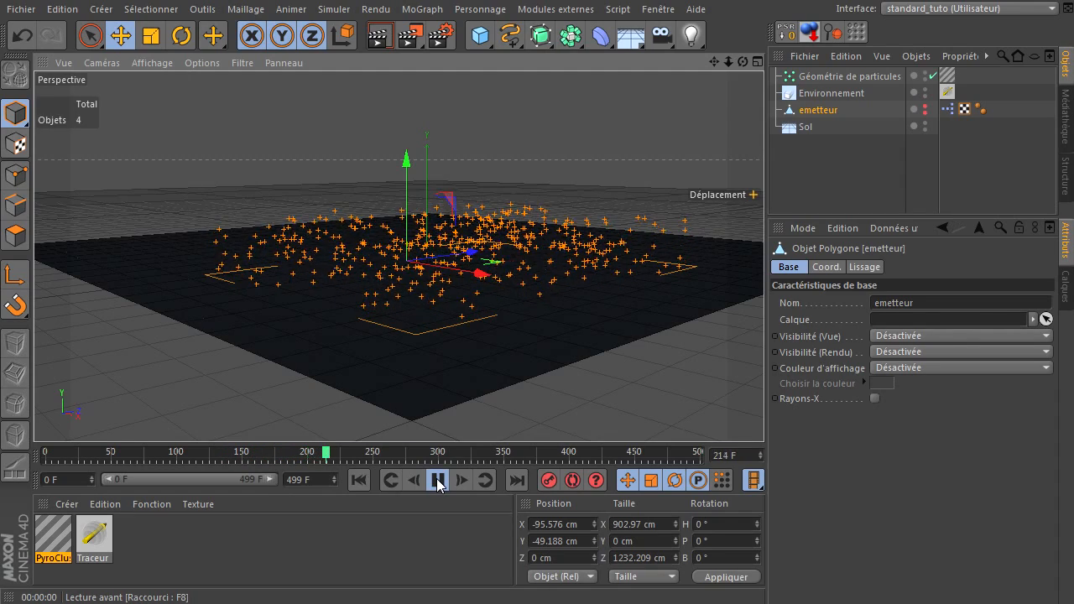
click(438, 481)
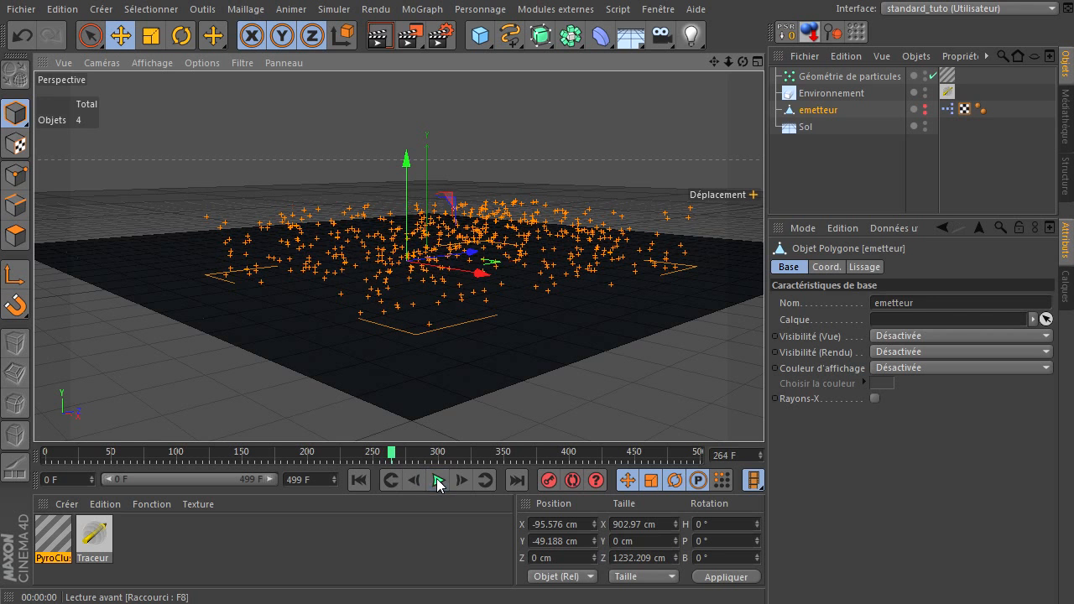
click(378, 37)
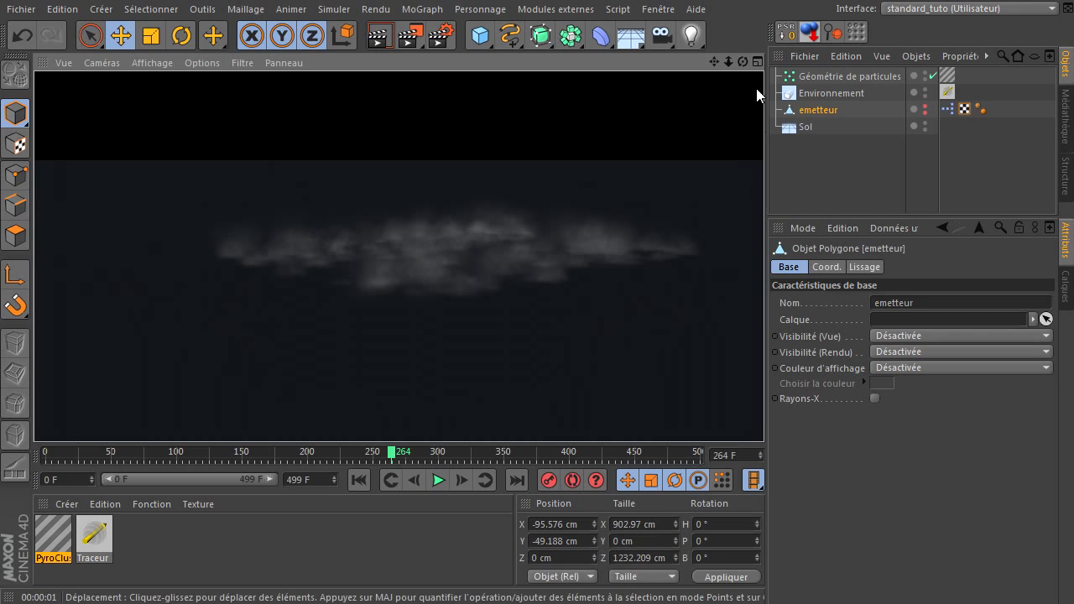
drag(746, 61, 488, 15)
click(378, 38)
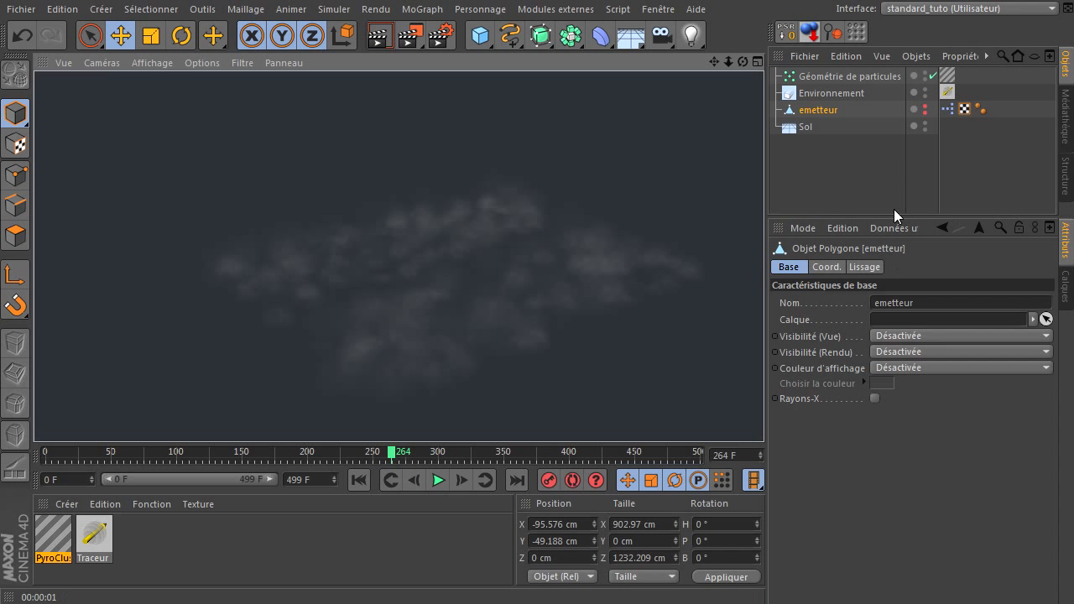
- In emetteur's XPresso setup, set the P Ondes de matière node's birth type (Type de naissance) from Constante to Texture
click(947, 110)
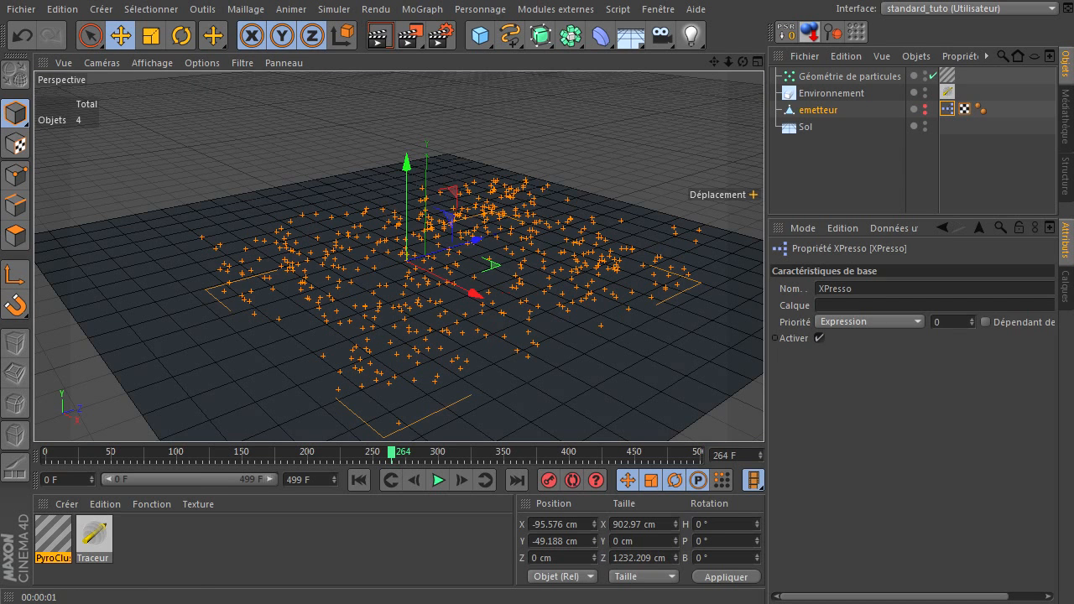
double_click(948, 110)
drag(262, 105, 180, 99)
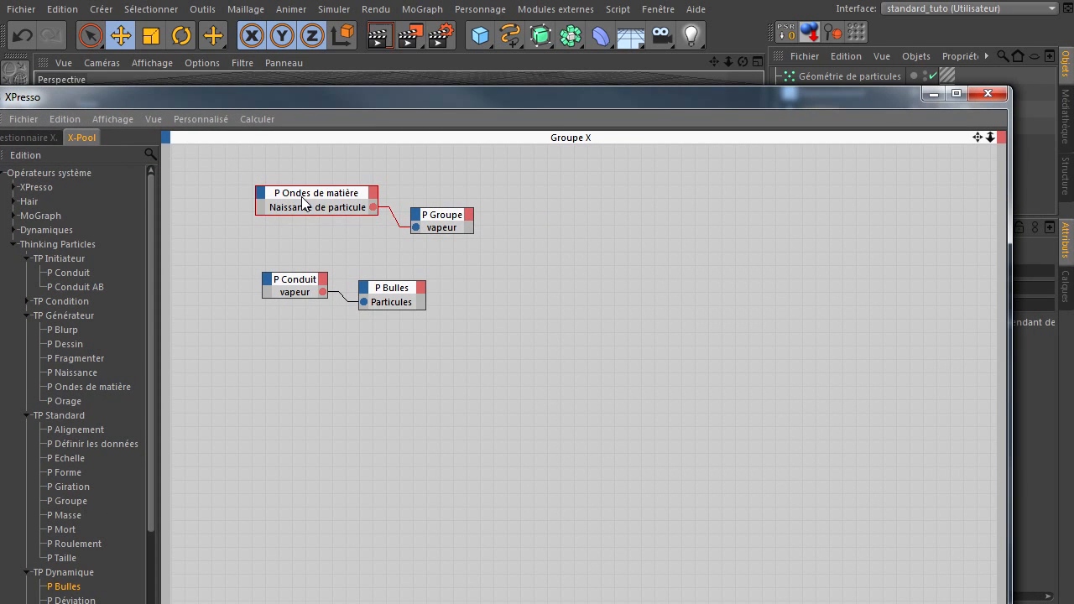
drag(538, 103, 270, 89)
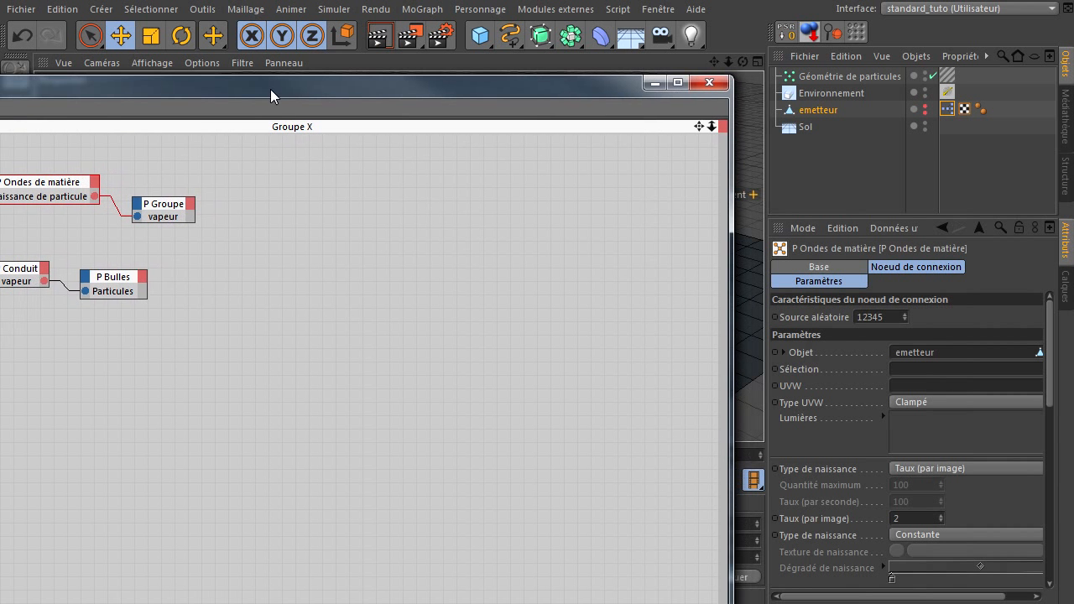
drag(905, 214, 897, 144)
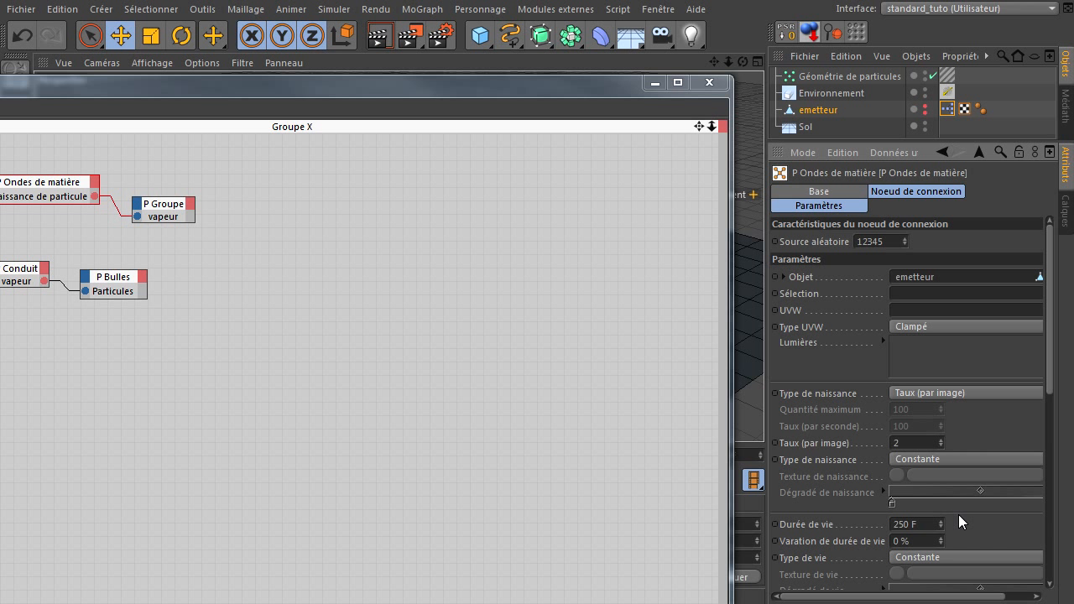
scroll(995, 385, down, 3)
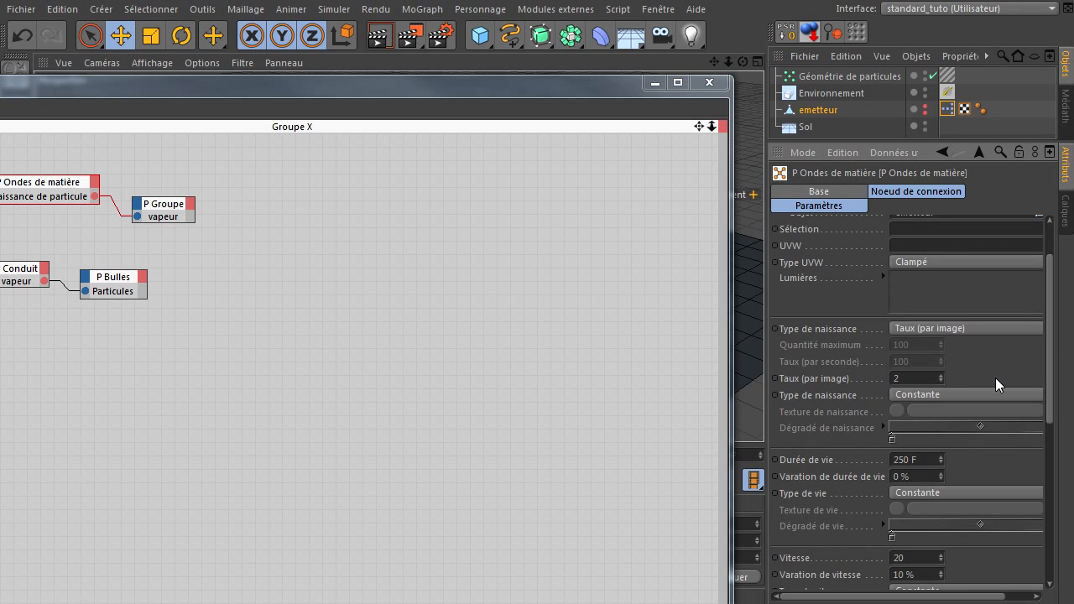
click(933, 392)
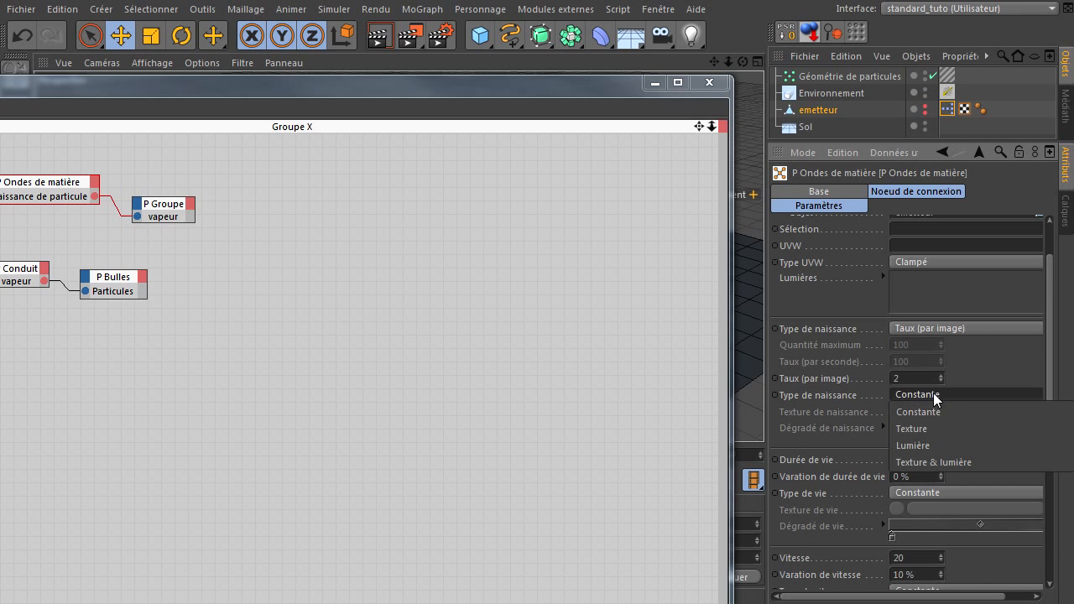
click(928, 428)
drag(517, 92, 1073, 155)
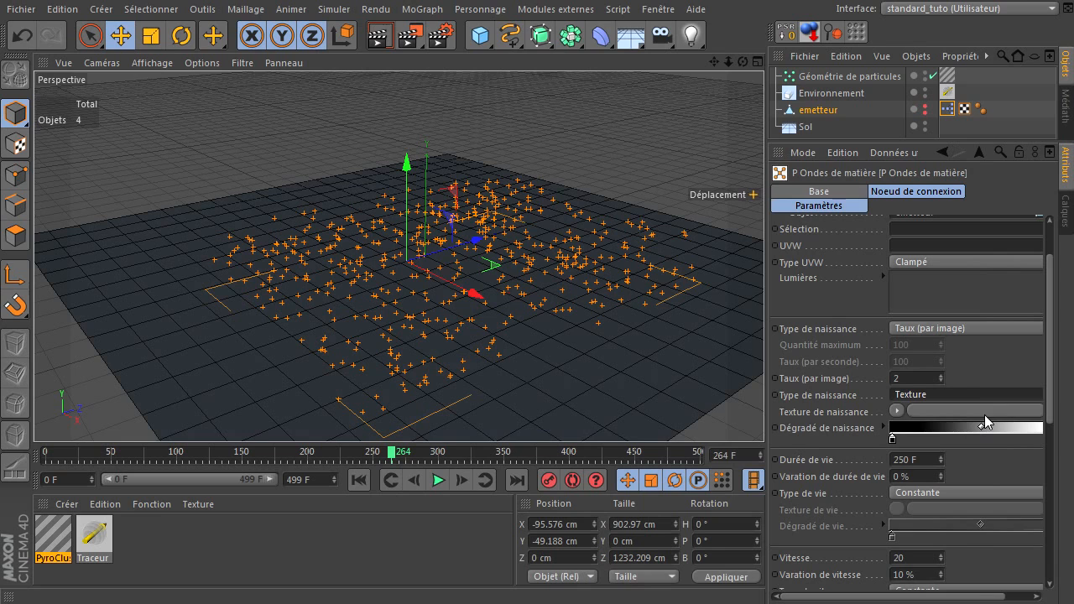
- Load a Bruit shader as the P Ondes de matière birth texture and set its noise type to Feu
drag(767, 407, 731, 417)
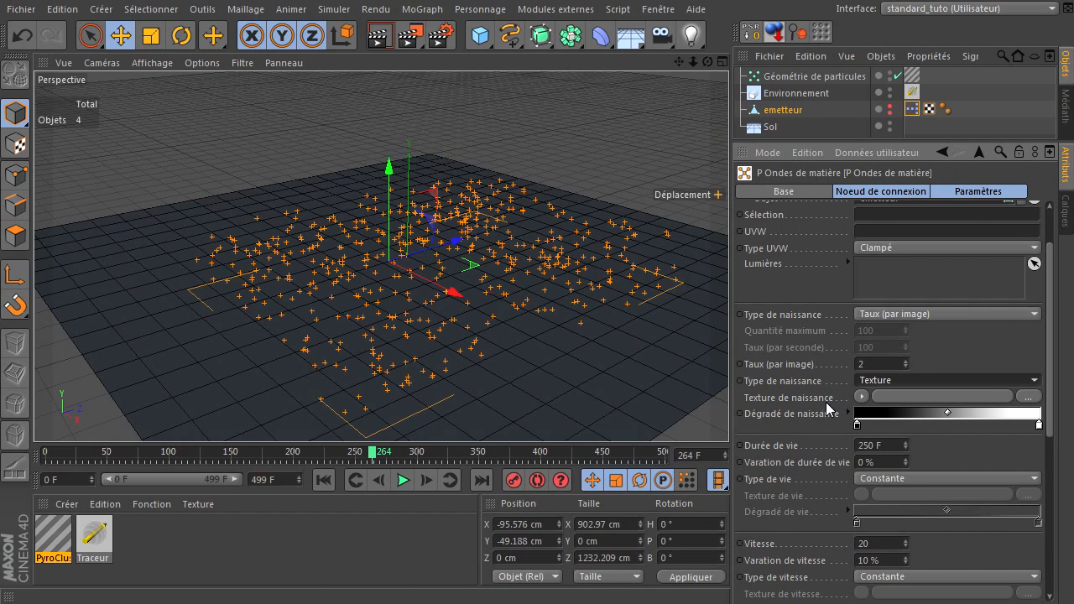
click(862, 396)
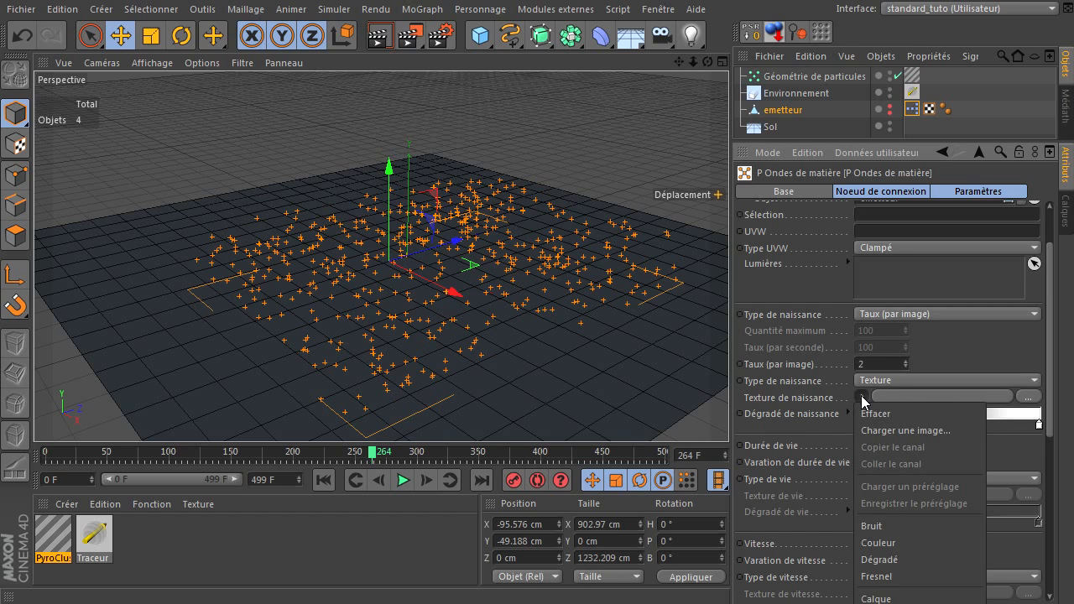
click(896, 529)
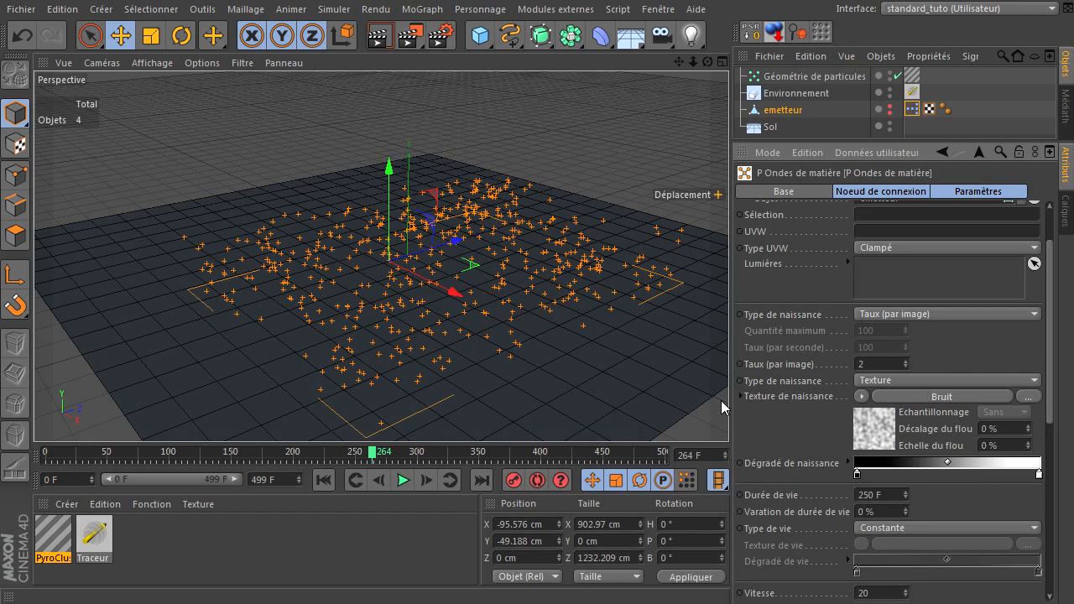
click(942, 398)
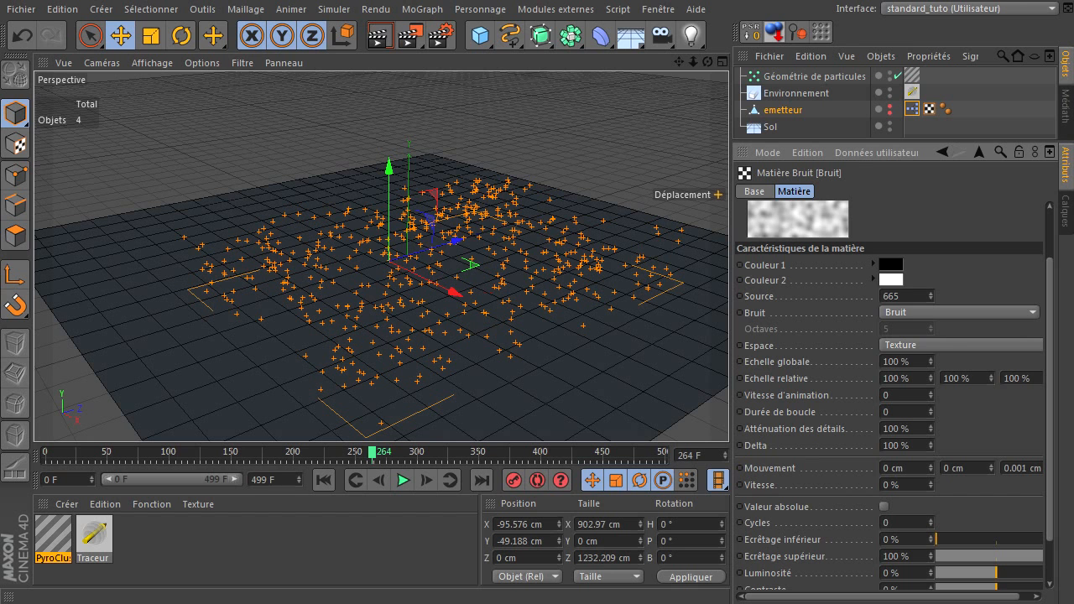
click(911, 311)
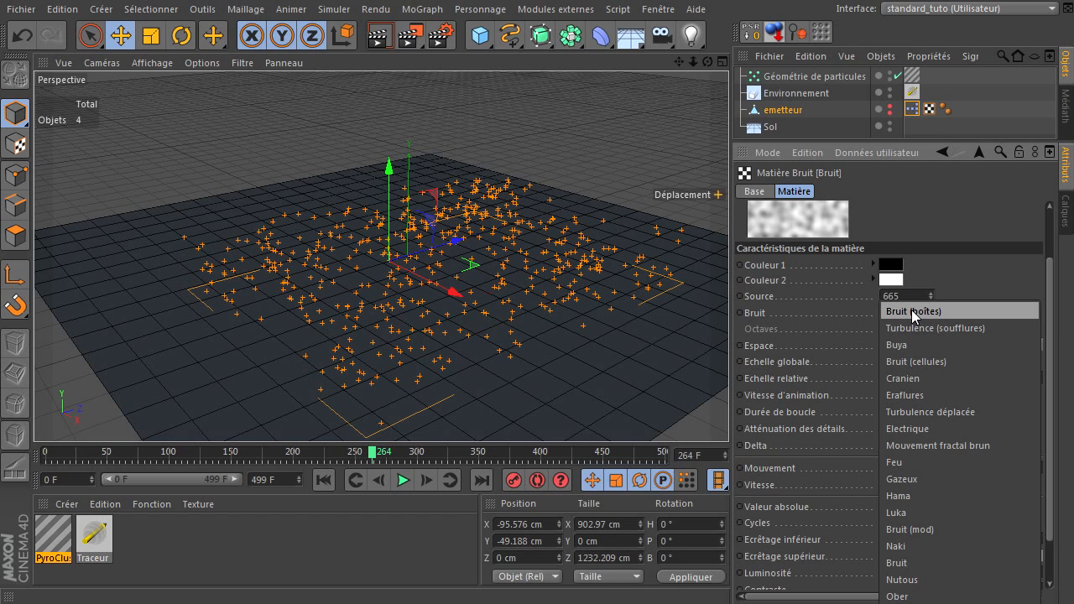
click(929, 462)
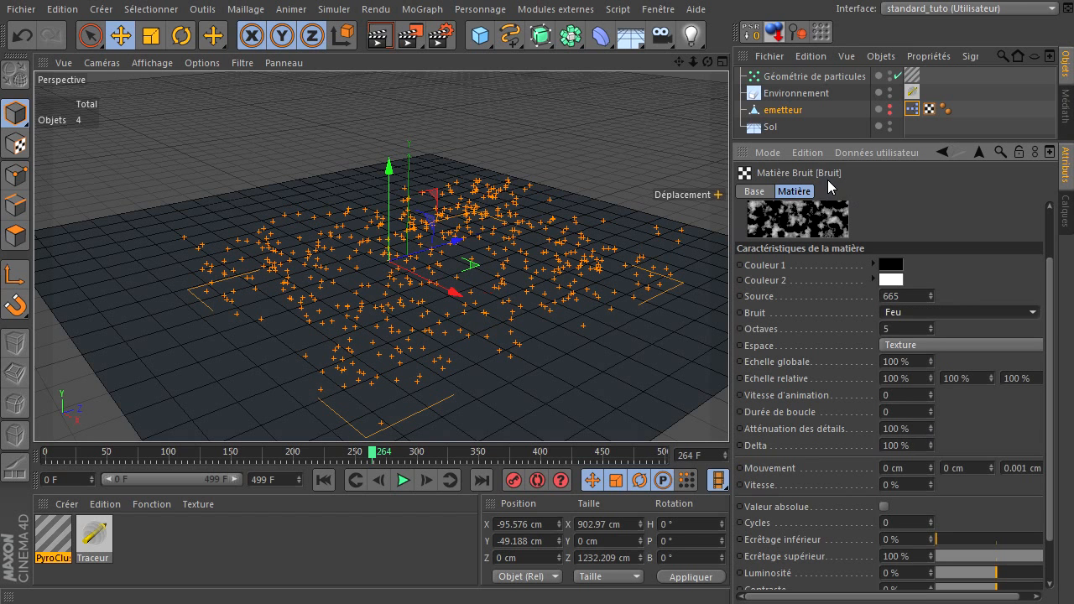
- Set the noise's global scale and delta to 400 % and enlarge its preview to Très grande taille
click(915, 361)
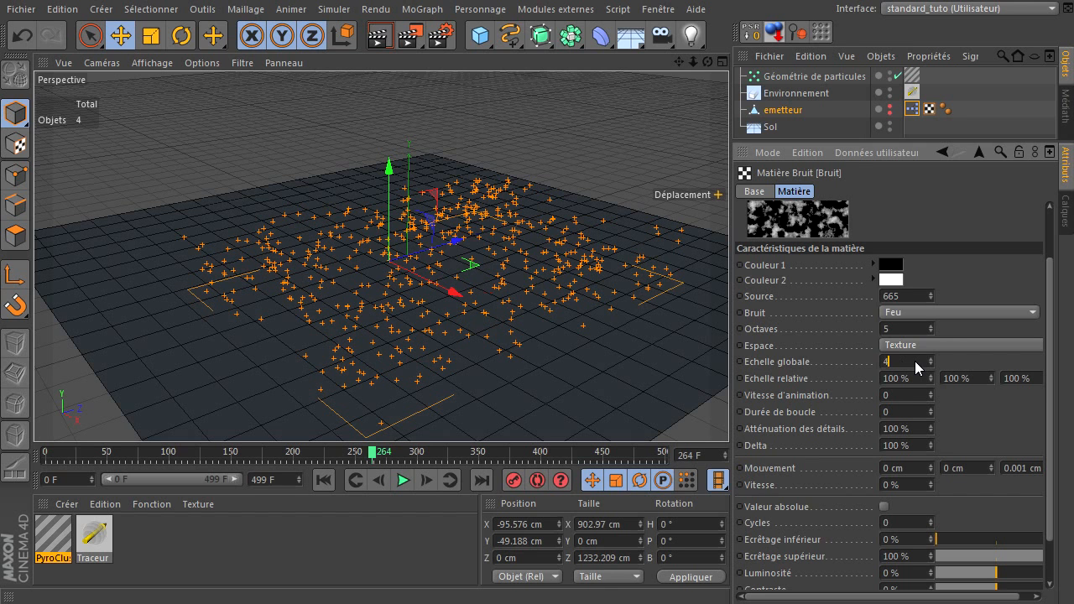
double_click(917, 443)
text(400)
key(Return)
drag(957, 421, 955, 415)
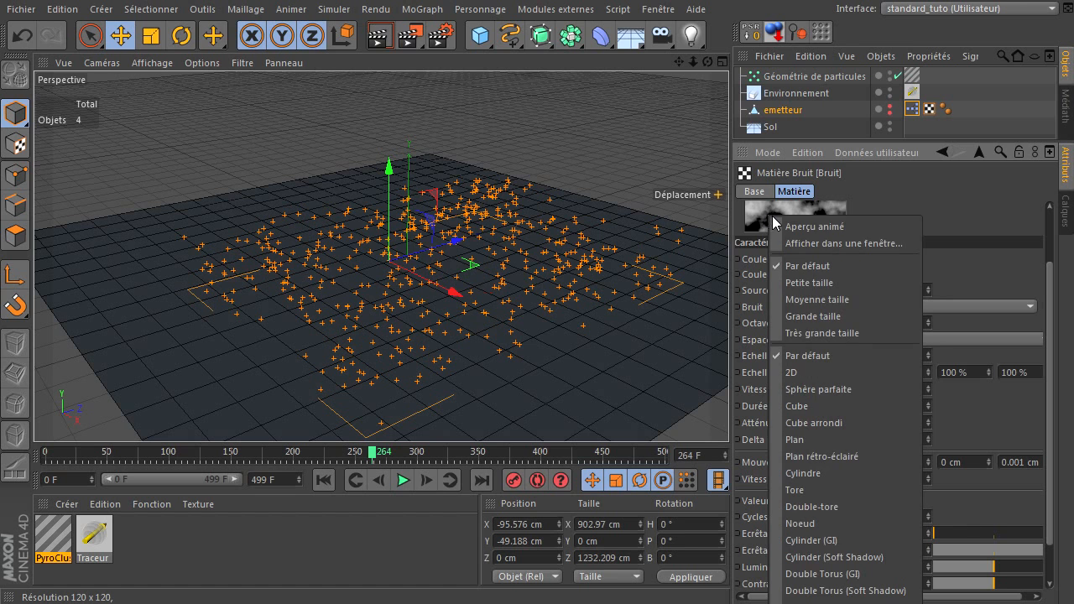
click(819, 333)
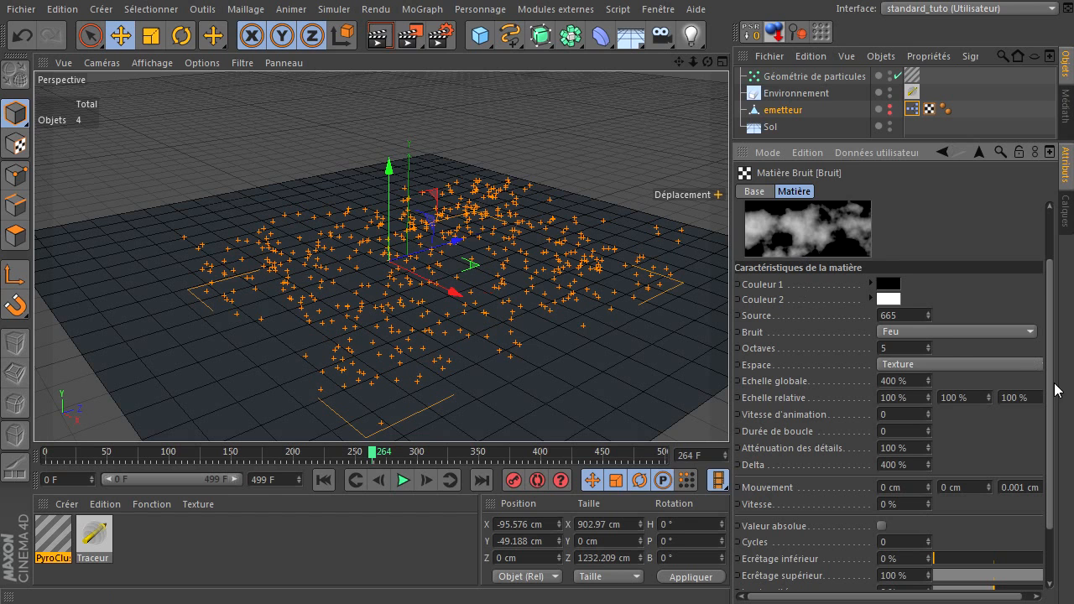
- Set the noise's animation speed to 0.1 and turn on its animated preview
click(930, 411)
right_click(855, 230)
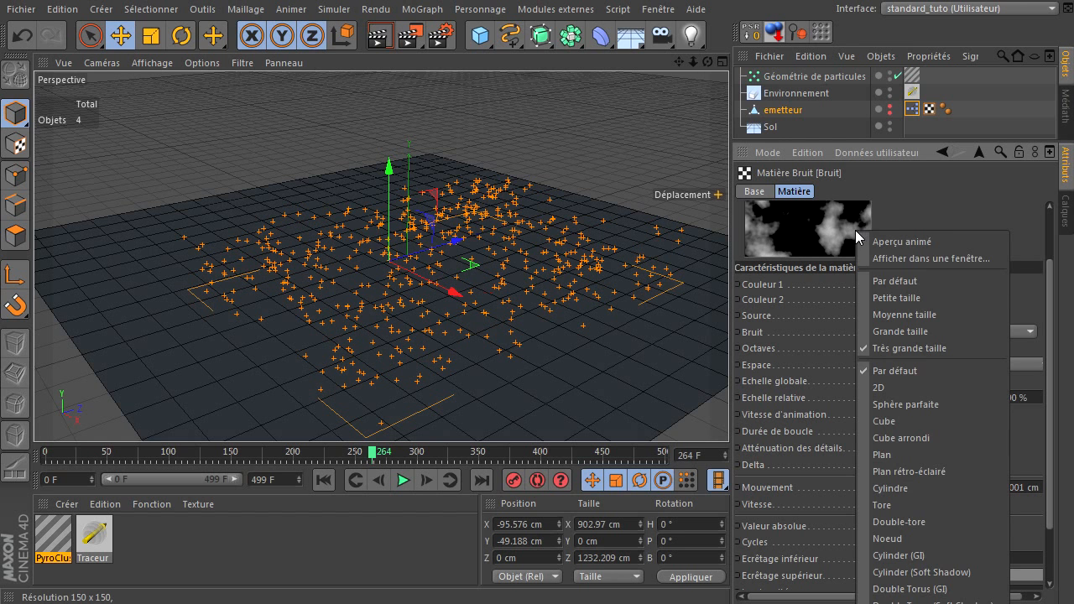
click(967, 207)
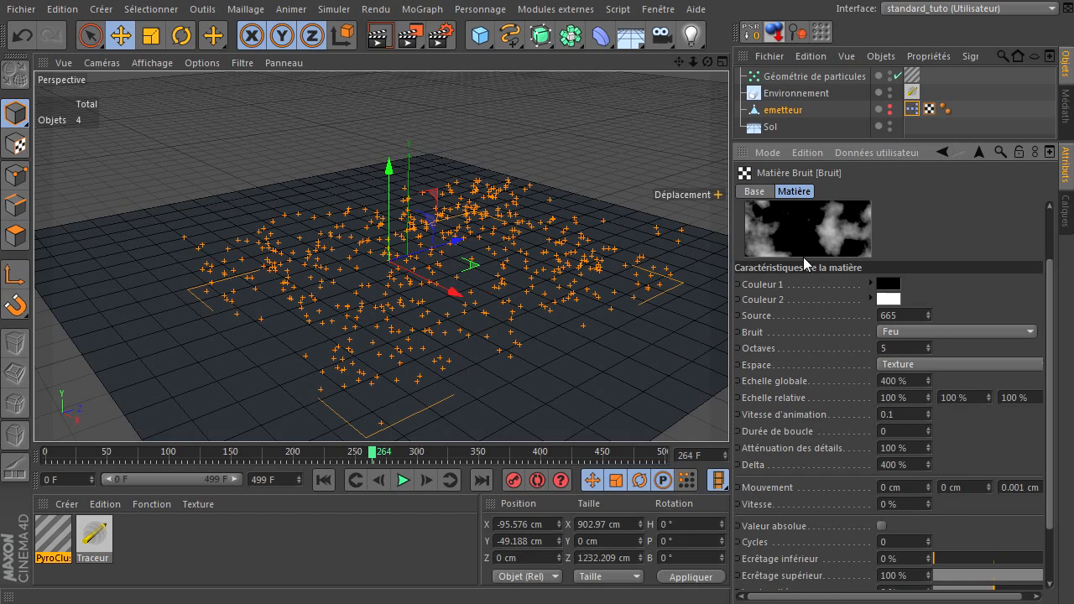
right_click(806, 226)
click(835, 237)
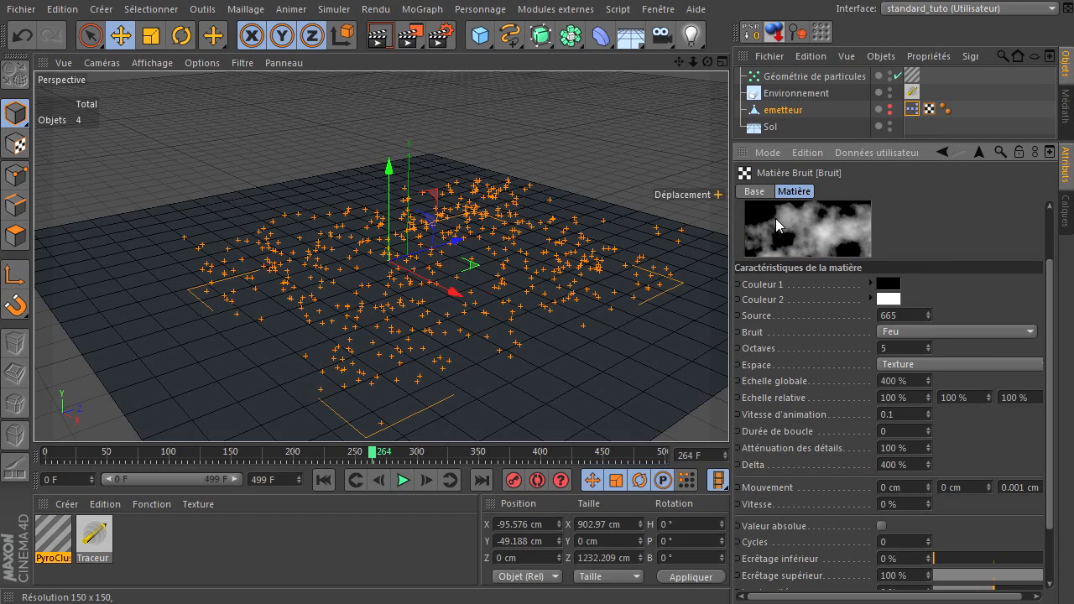
- Try a noise animation speed of 0.2 in the animated preview and turn that preview off
click(929, 411)
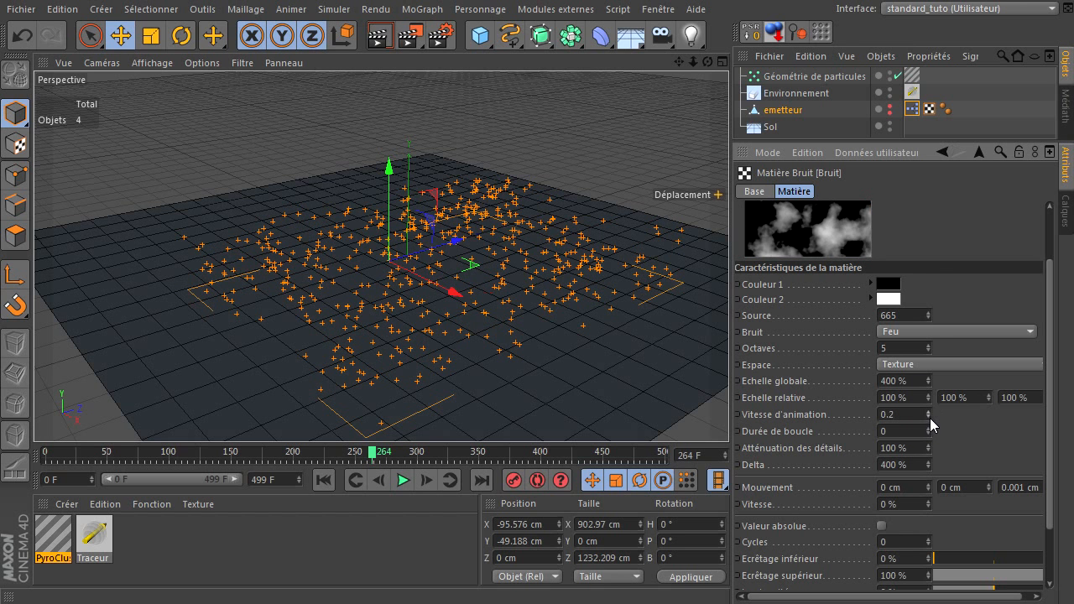
right_click(831, 236)
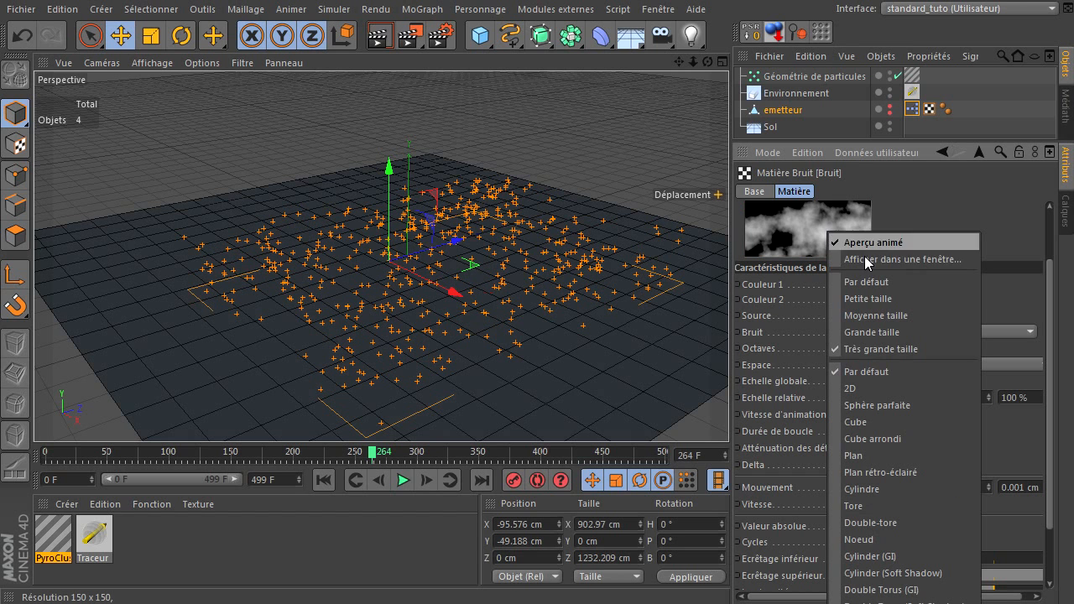
click(878, 241)
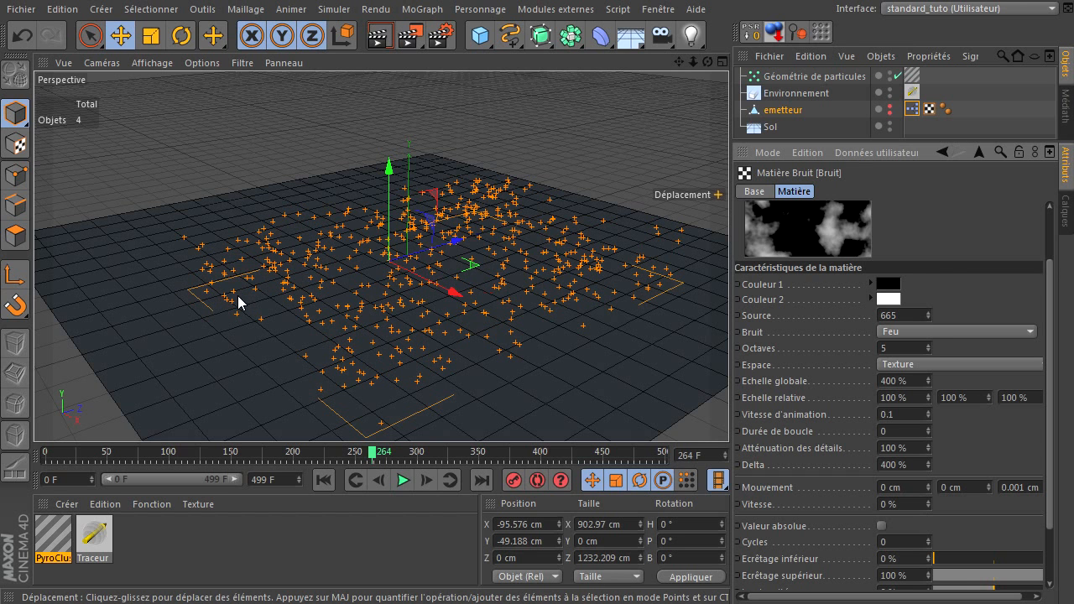
- Replay the particle animation from frame 0 to frame 273 and render the perspective view
click(324, 478)
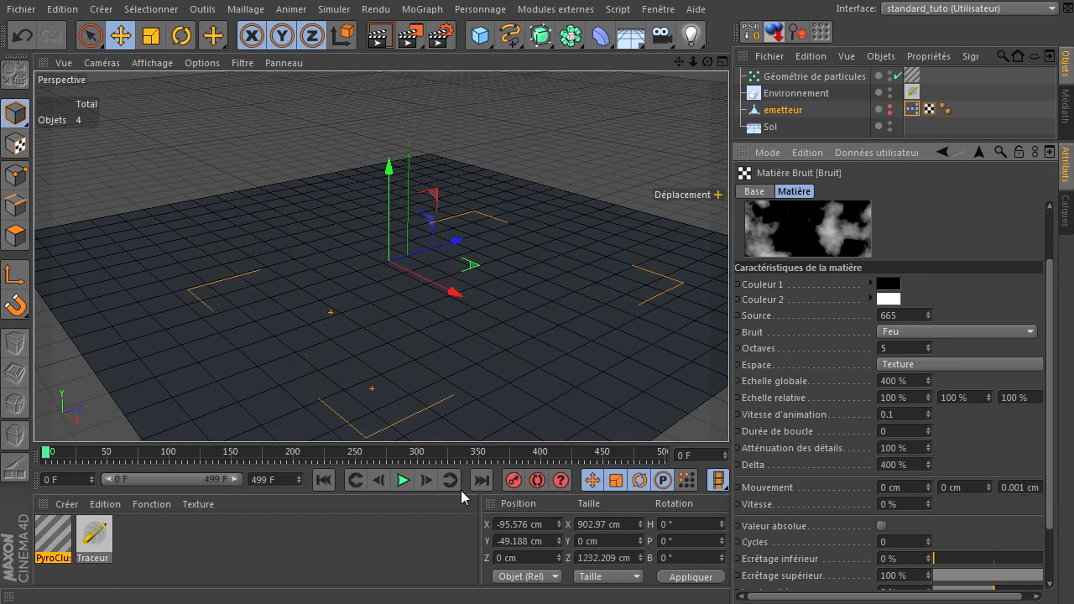
click(402, 481)
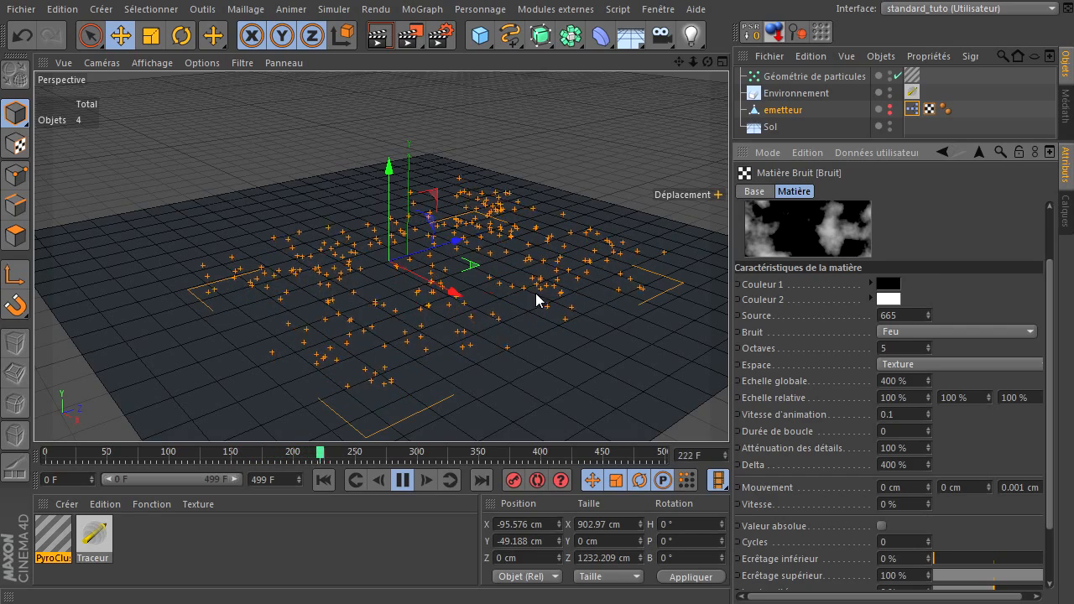
click(402, 485)
click(379, 36)
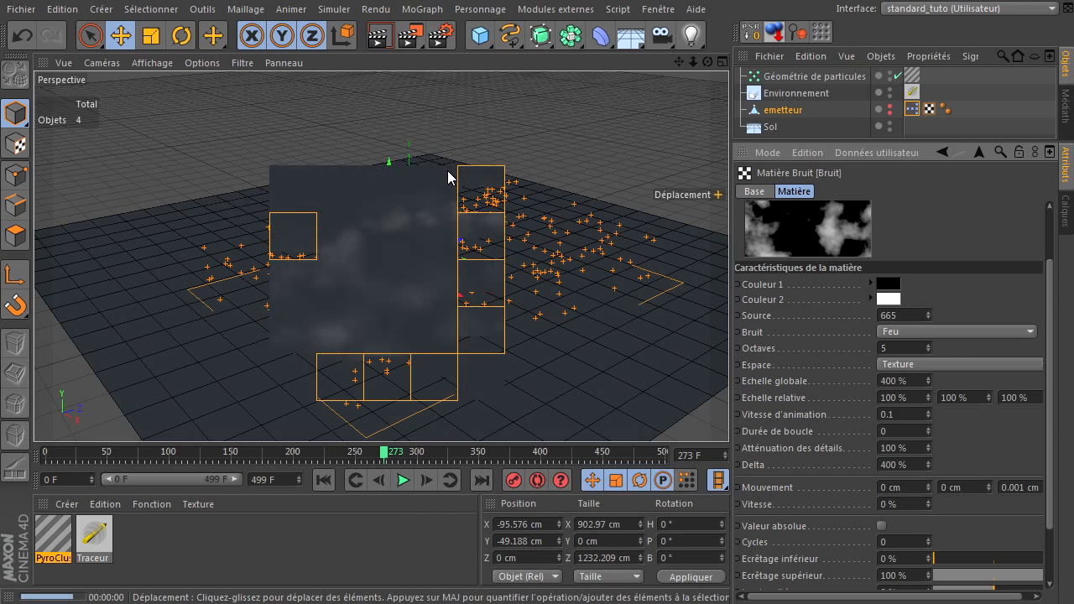
- Create a new material, apply it to the Sol object and turn off the material's Spécularité channel
double_click(220, 544)
drag(55, 543, 761, 127)
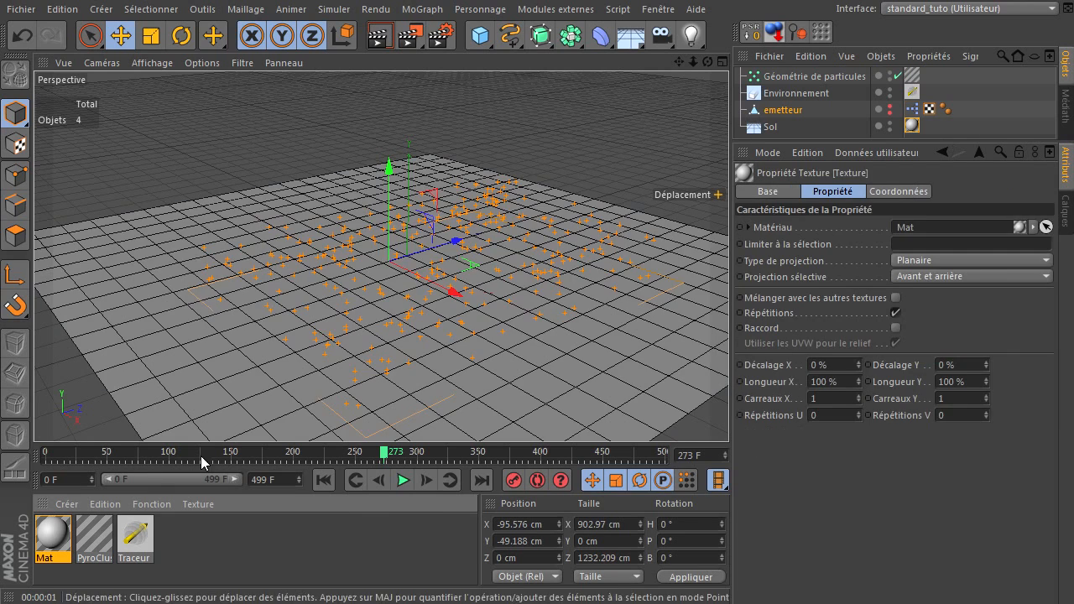
double_click(52, 541)
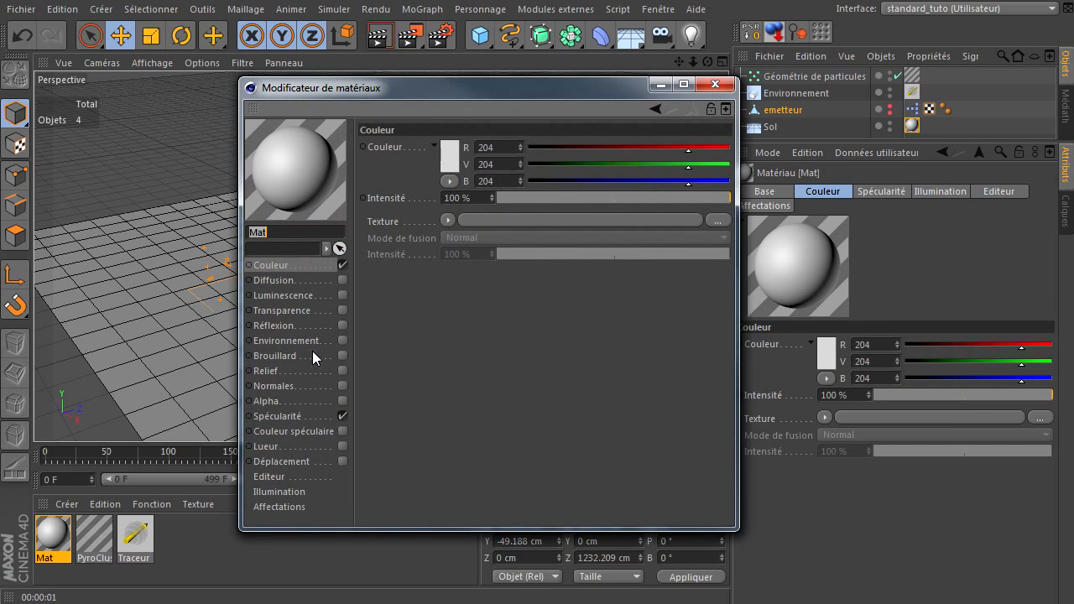
click(342, 416)
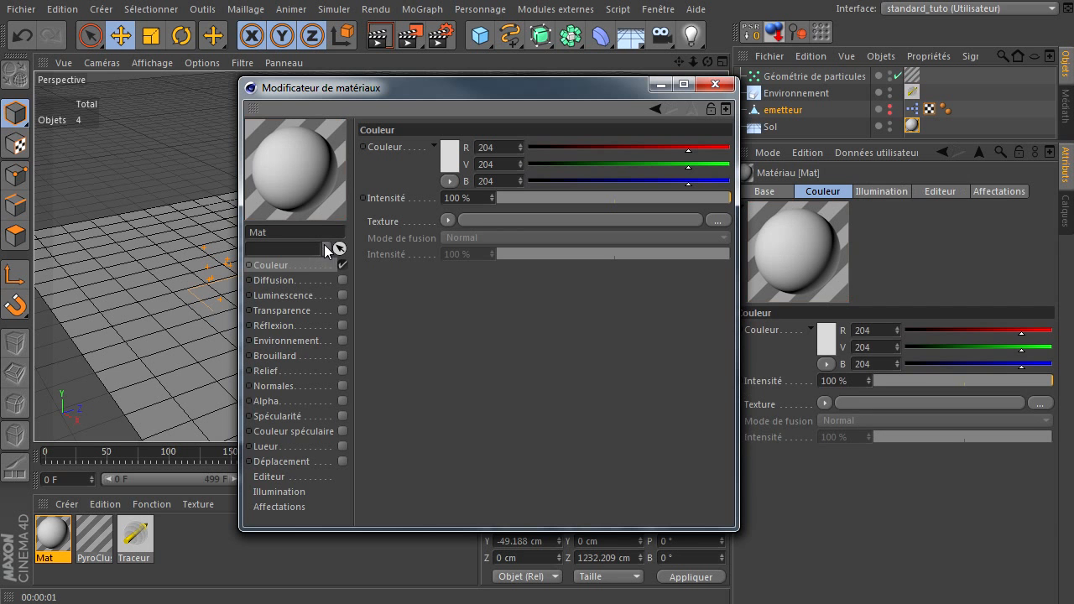
- Give the floor material's colour a Bruit texture of type Feu, with global scale and delta at 300 %
click(449, 222)
click(479, 368)
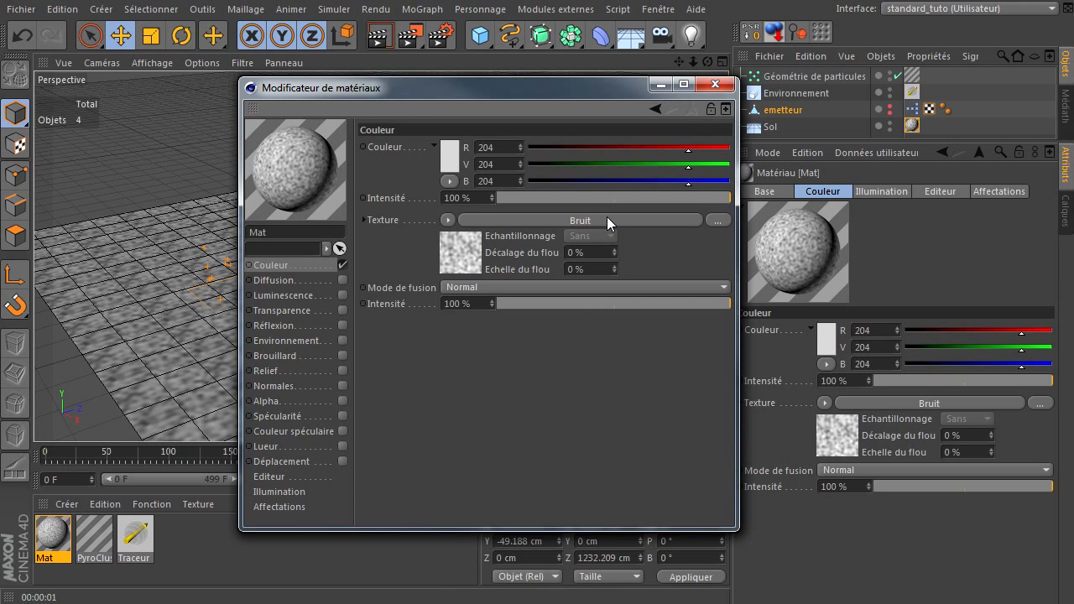
click(606, 220)
click(517, 312)
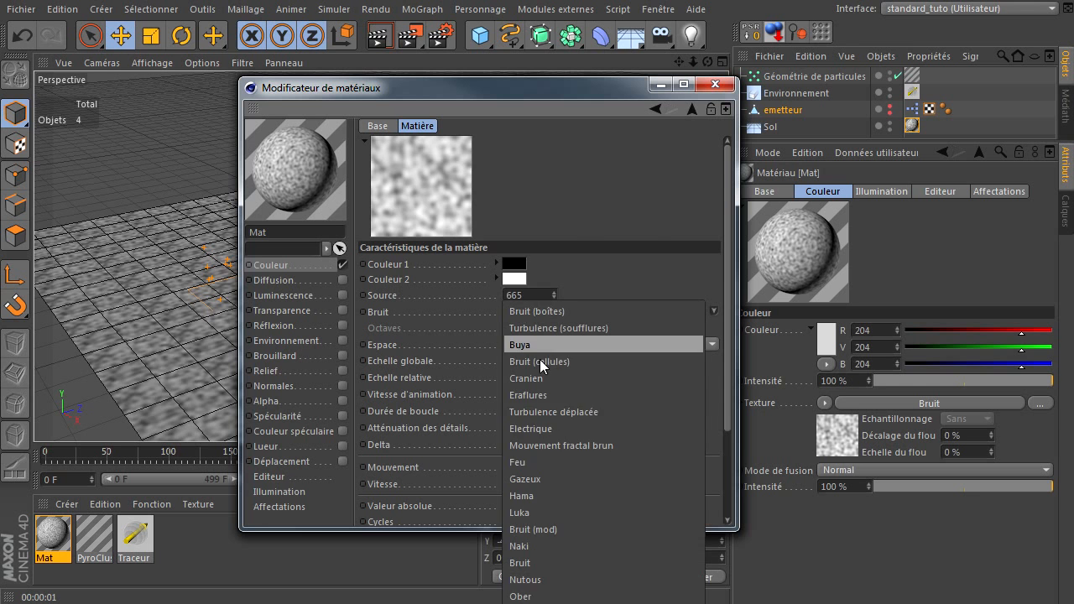
click(548, 459)
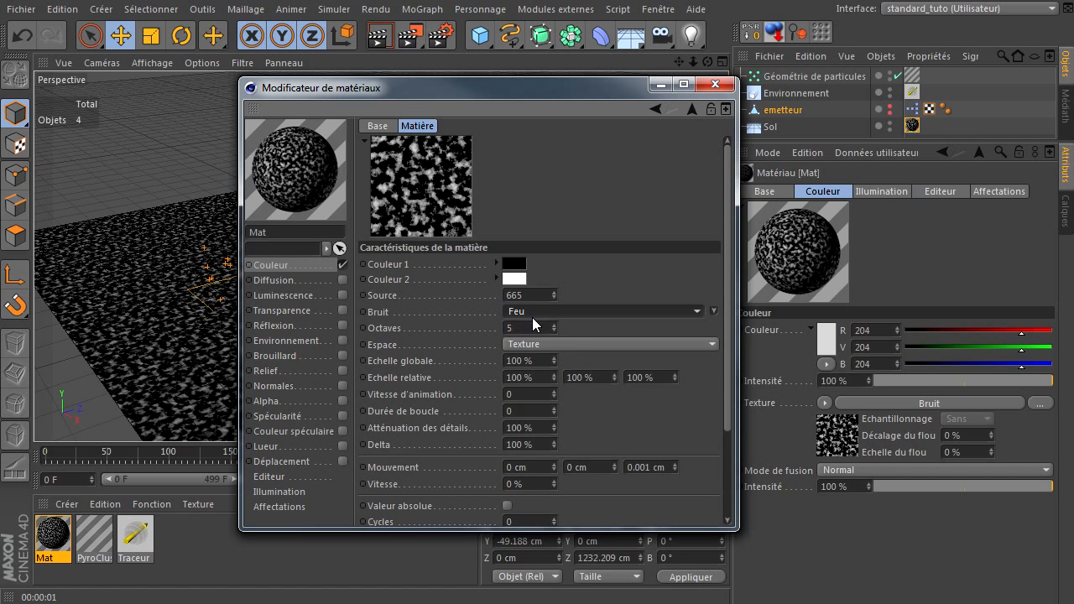
click(529, 361)
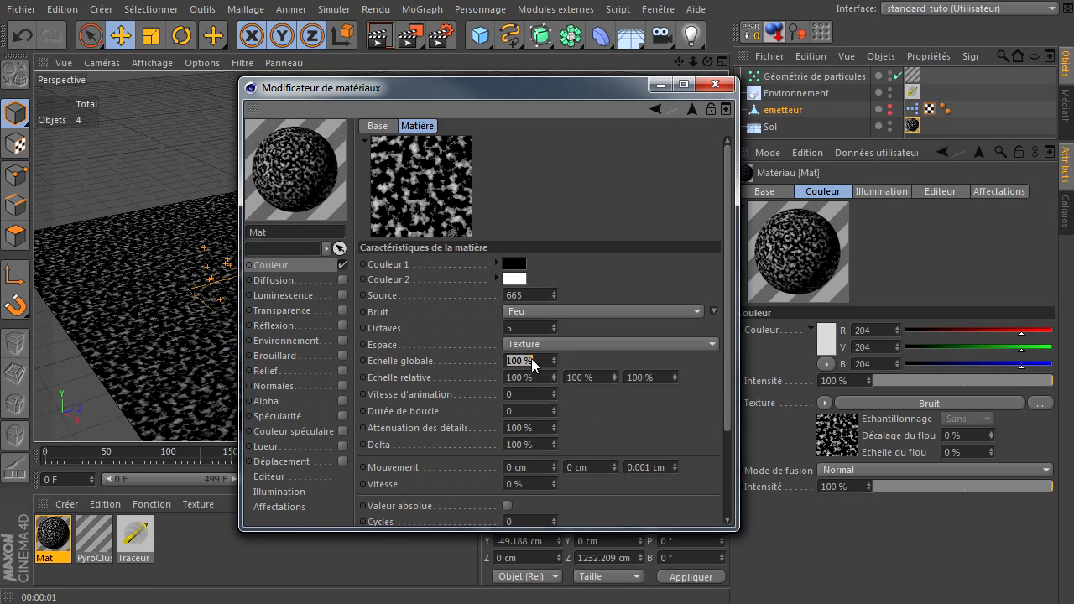
key(Return)
- Set the floor noise's Couleur 1 to a dark brown (RGB 78, 72, 66)
click(520, 265)
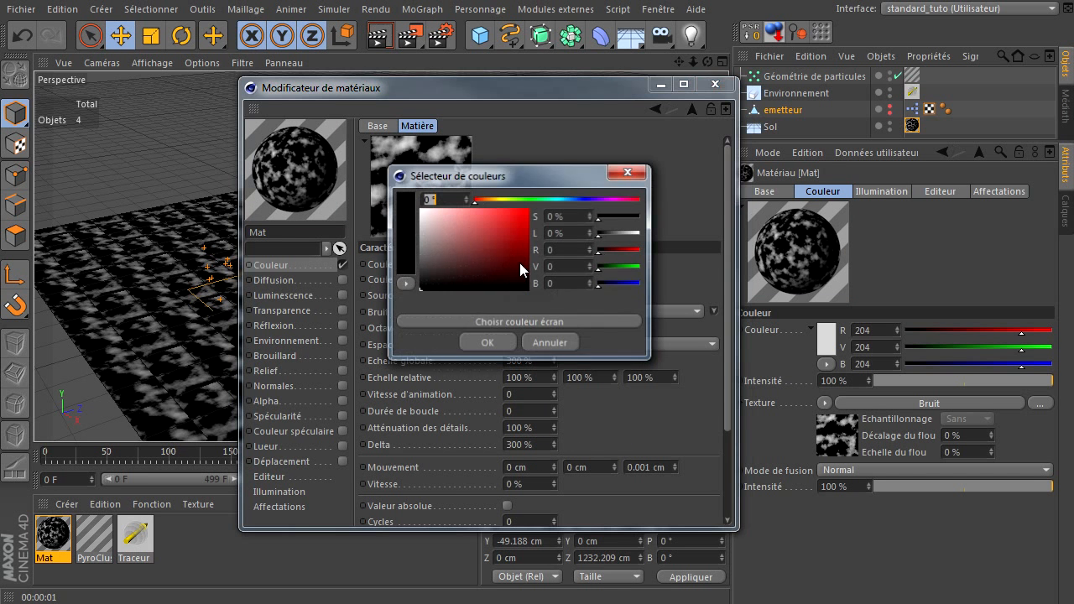
click(486, 200)
drag(447, 256, 434, 267)
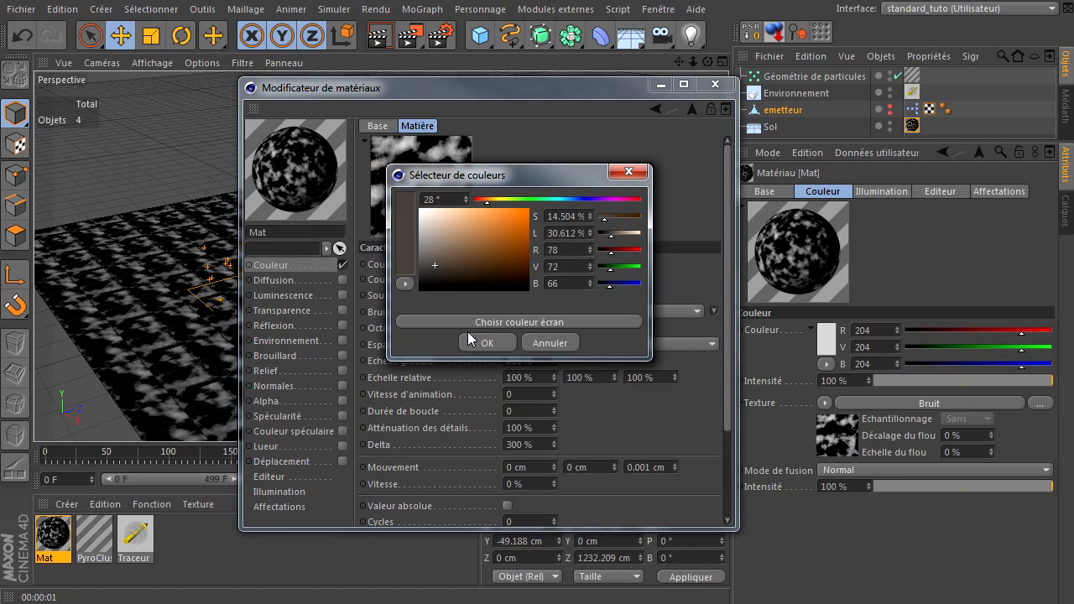
click(502, 343)
- Set the floor noise's Couleur 2 to a dark green (RGB 29, 52, 30) and close the material editor
click(509, 282)
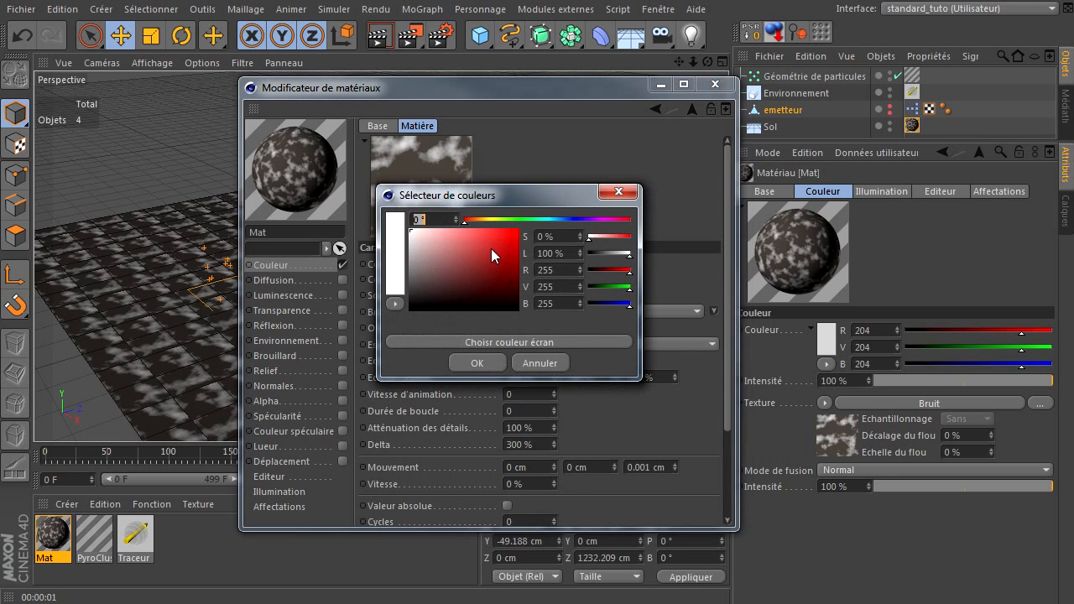
drag(506, 219, 522, 219)
mouse_move(443, 282)
mouse_down()
mouse_move(453, 294)
mouse_move(426, 291)
mouse_up()
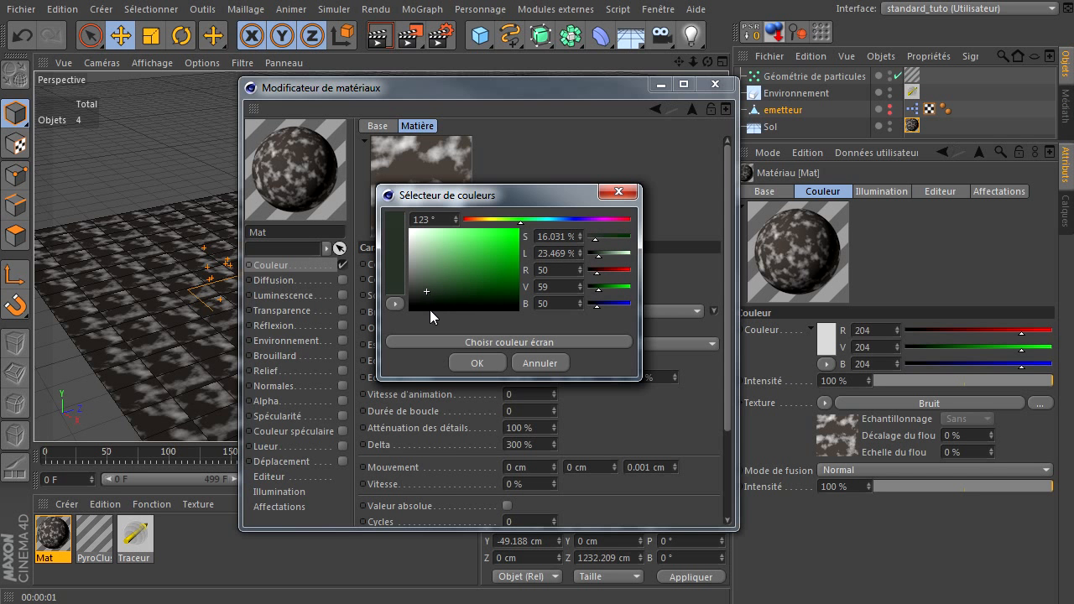
click(477, 363)
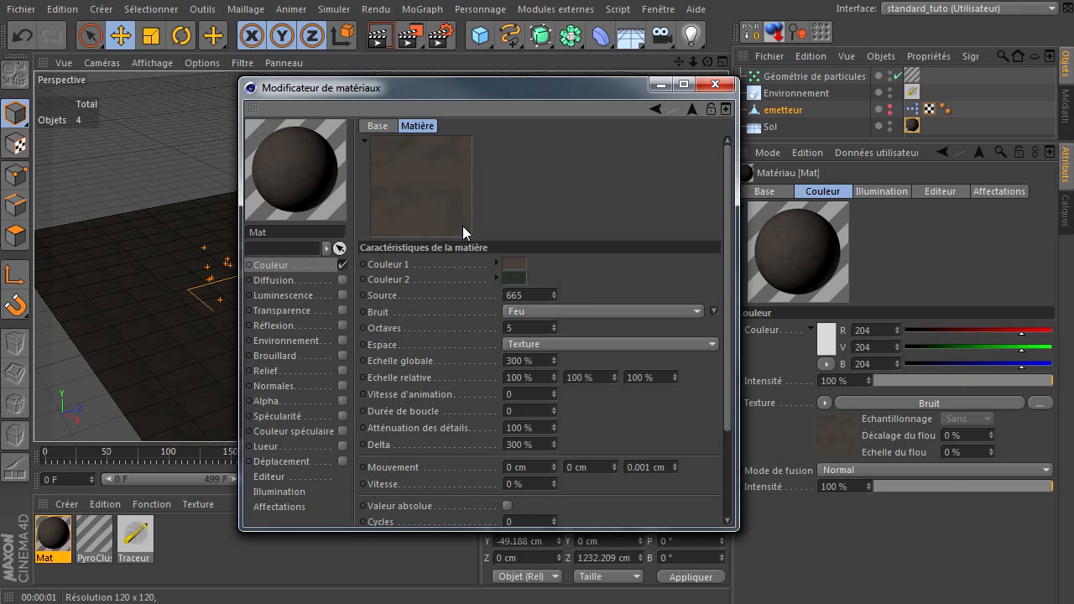
click(514, 278)
drag(476, 286, 467, 320)
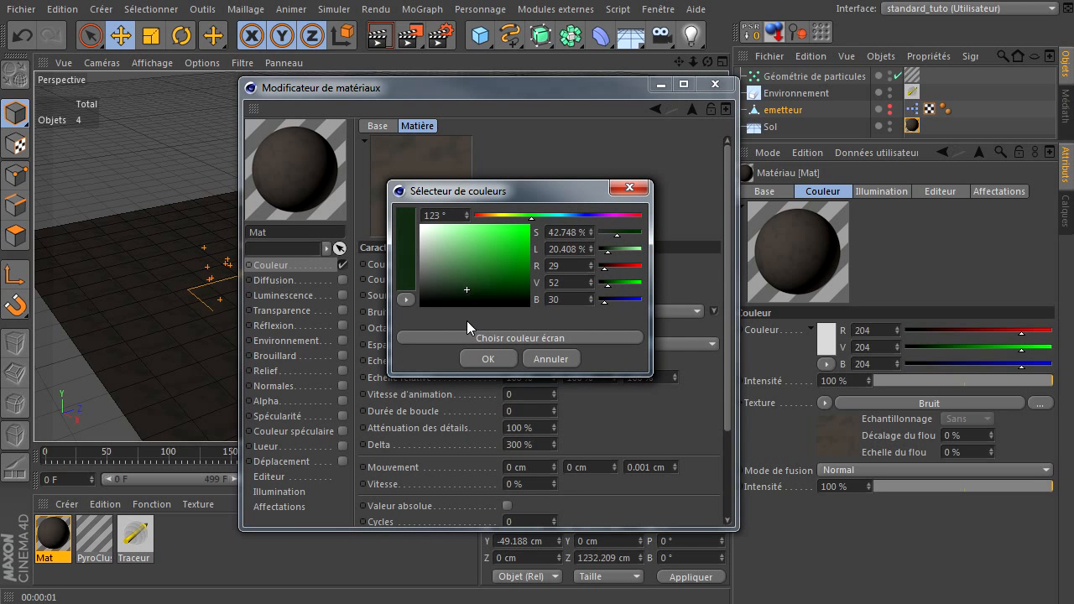
click(477, 359)
click(720, 88)
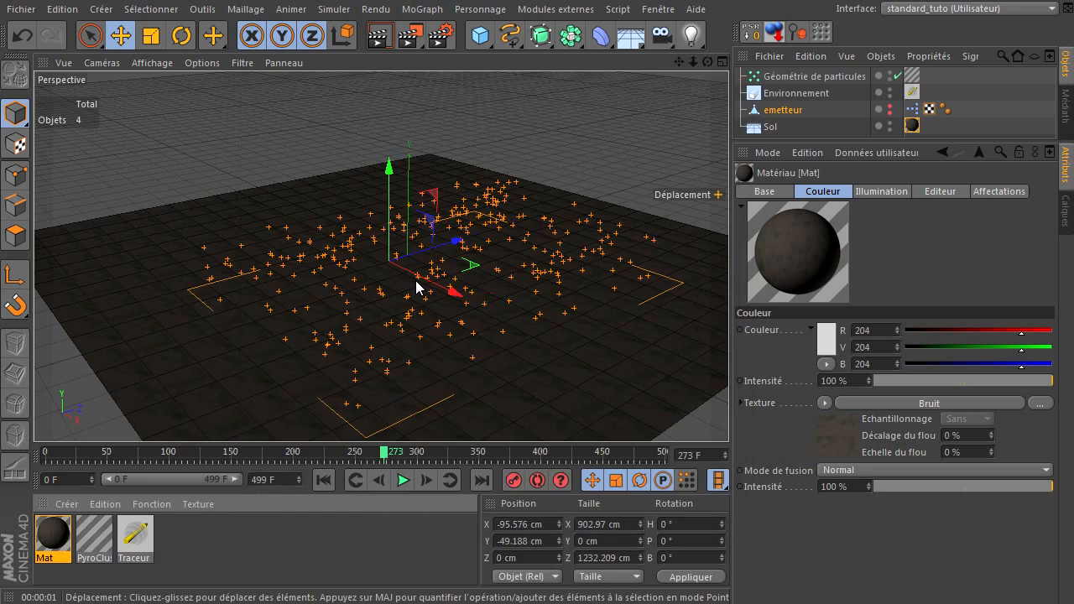
- Set the projection type of the floor's texture tag to Cubique
click(912, 126)
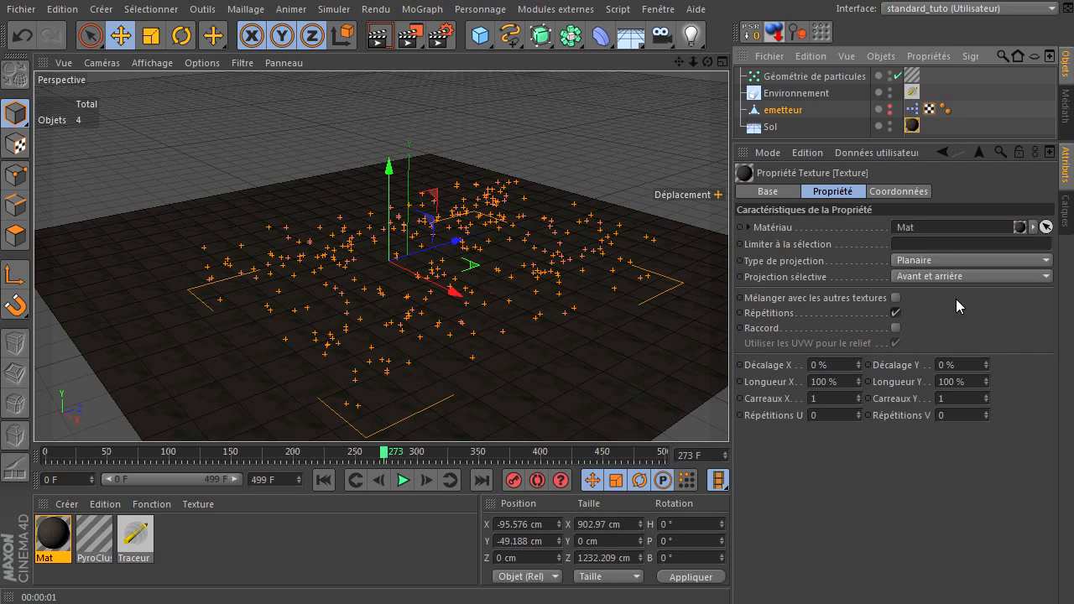
click(971, 260)
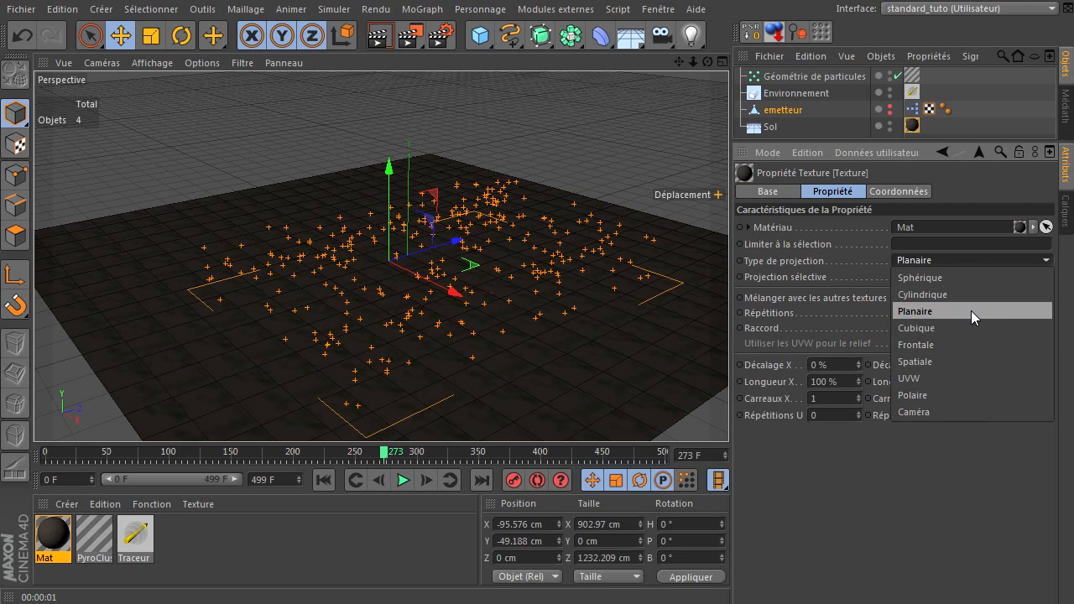
click(970, 320)
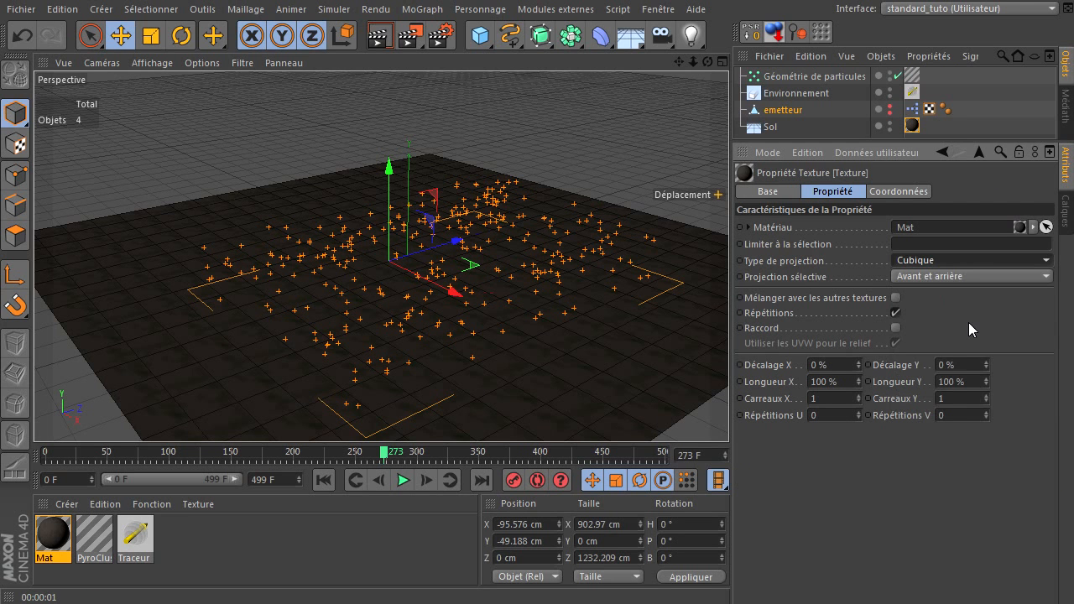
- Scale the floor's cubic texture projection up to about 108 %, then return to model mode with nothing selected
click(16, 145)
click(152, 36)
drag(525, 201, 798, 411)
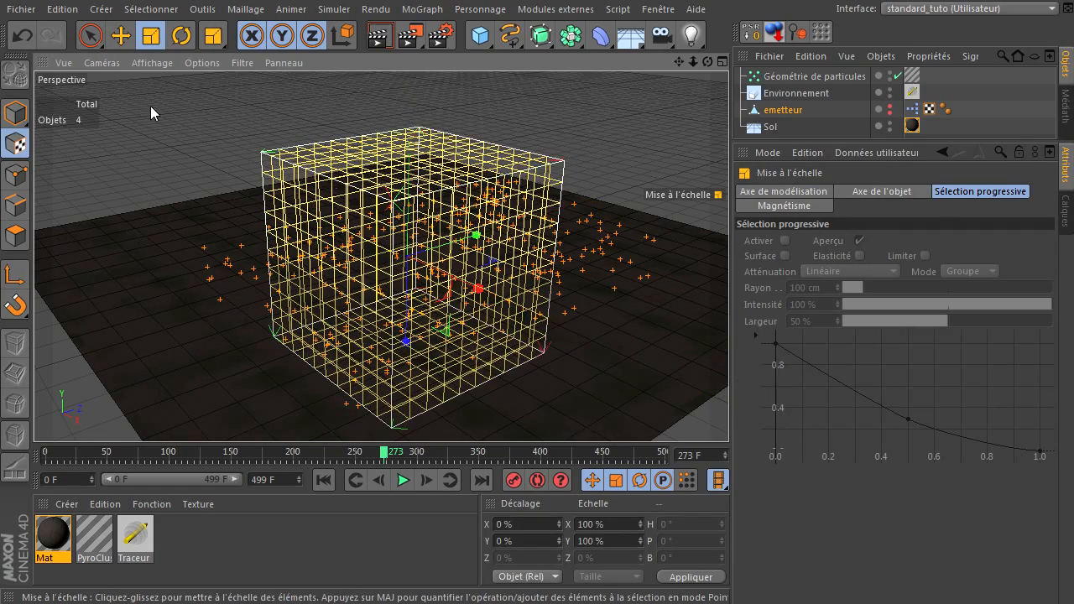
drag(624, 151, 671, 127)
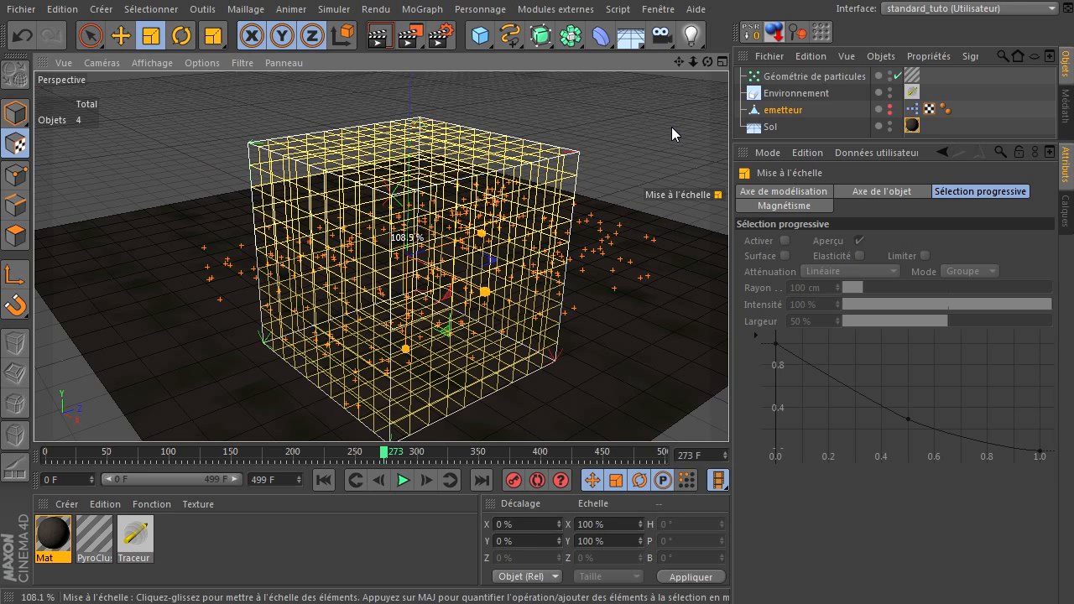
click(15, 112)
click(214, 131)
- Render the perspective view, then render it again closer to the vapour on the floor
click(381, 36)
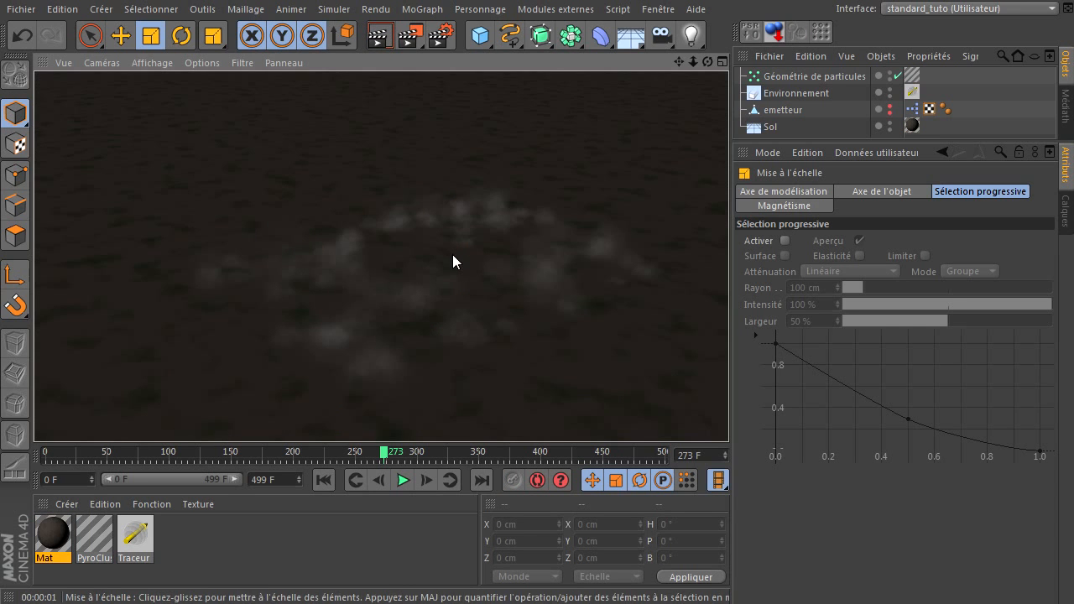
click(679, 61)
mouse_move(679, 61)
mouse_down()
mouse_move(679, 51)
mouse_move(739, 60)
mouse_move(679, 74)
mouse_up()
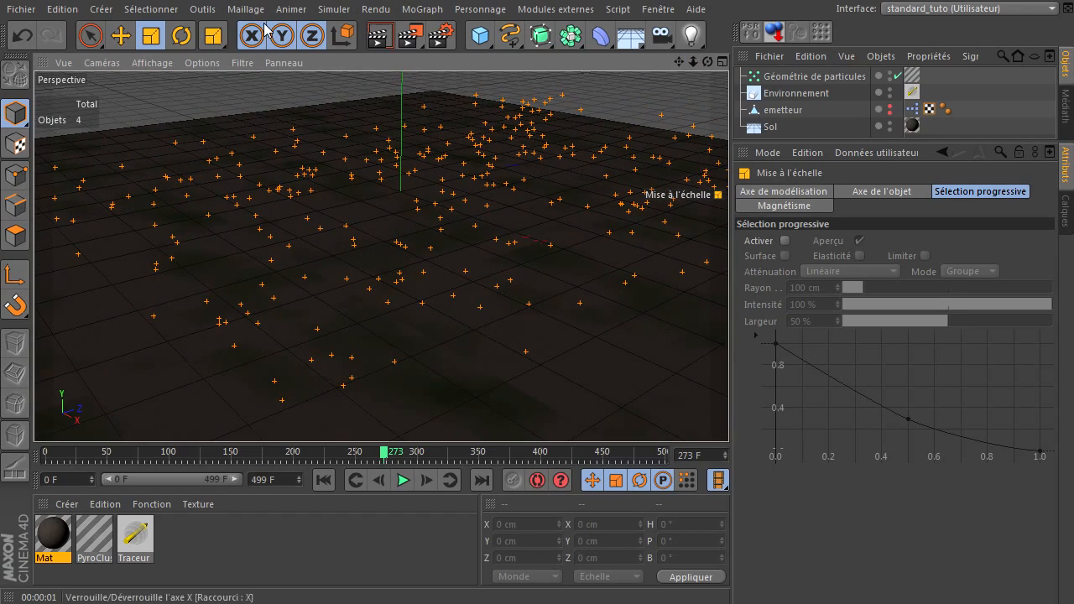
click(381, 36)
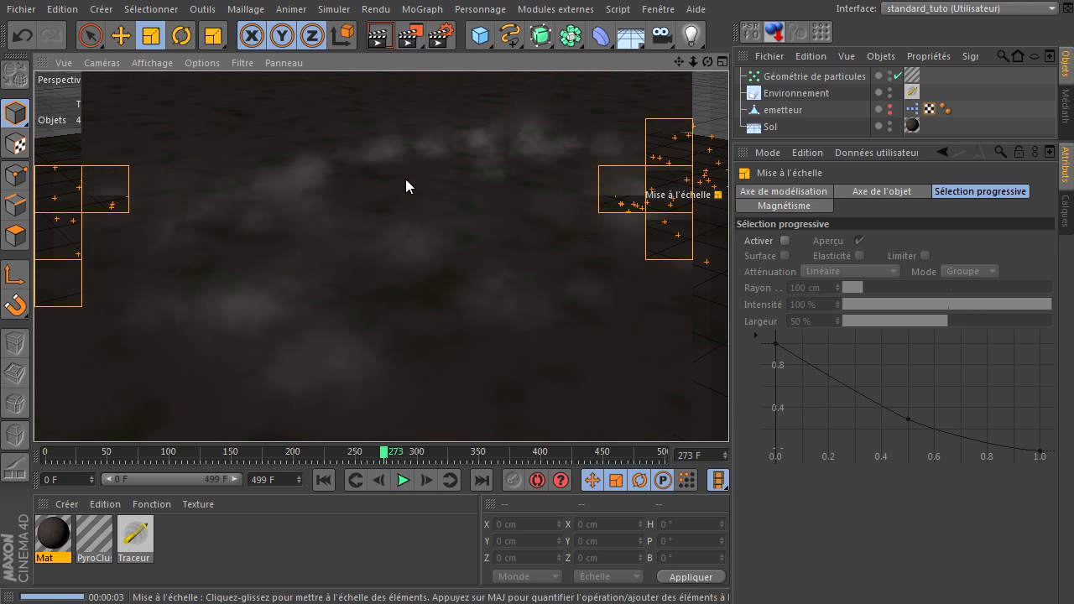
- Replay the particle animation from frame 0 and stop it at frame 37
click(320, 482)
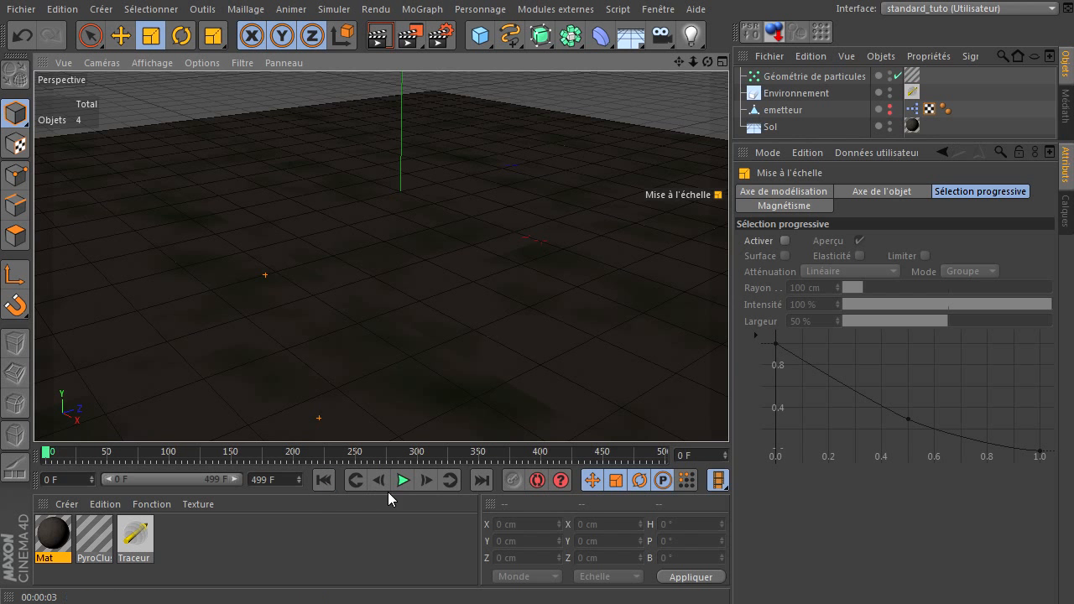
click(402, 481)
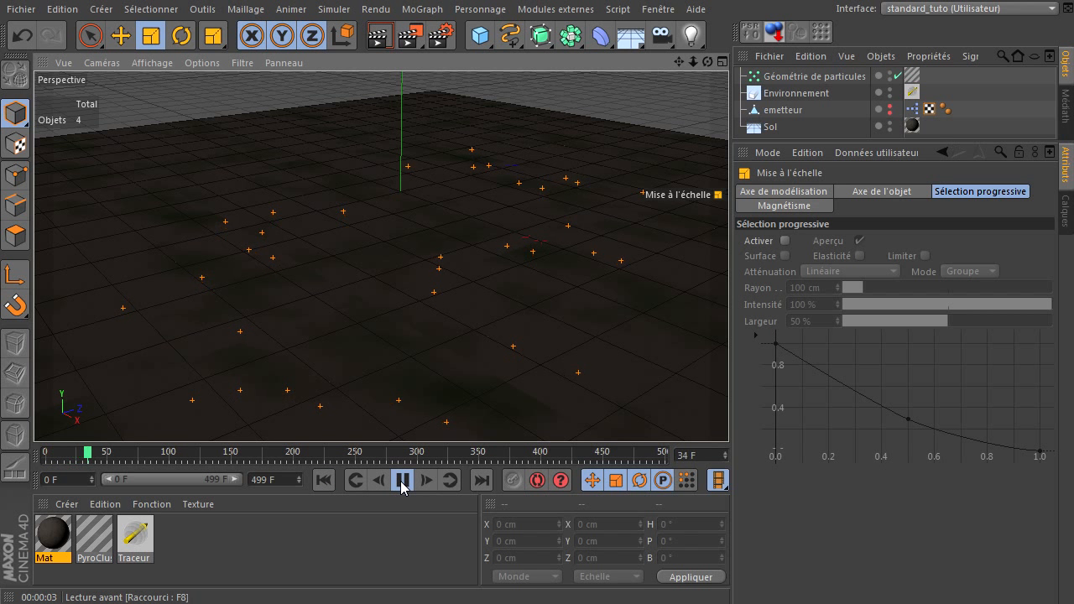
click(402, 481)
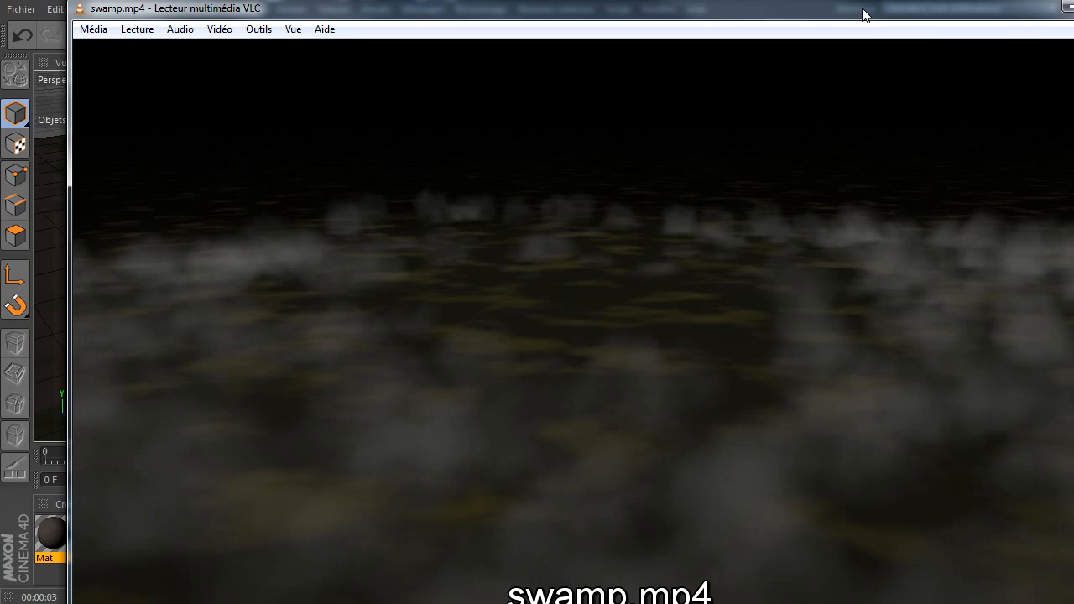
- Watch the finished example swamp.mp4 in VLC and close the player
drag(864, 14, 806, 22)
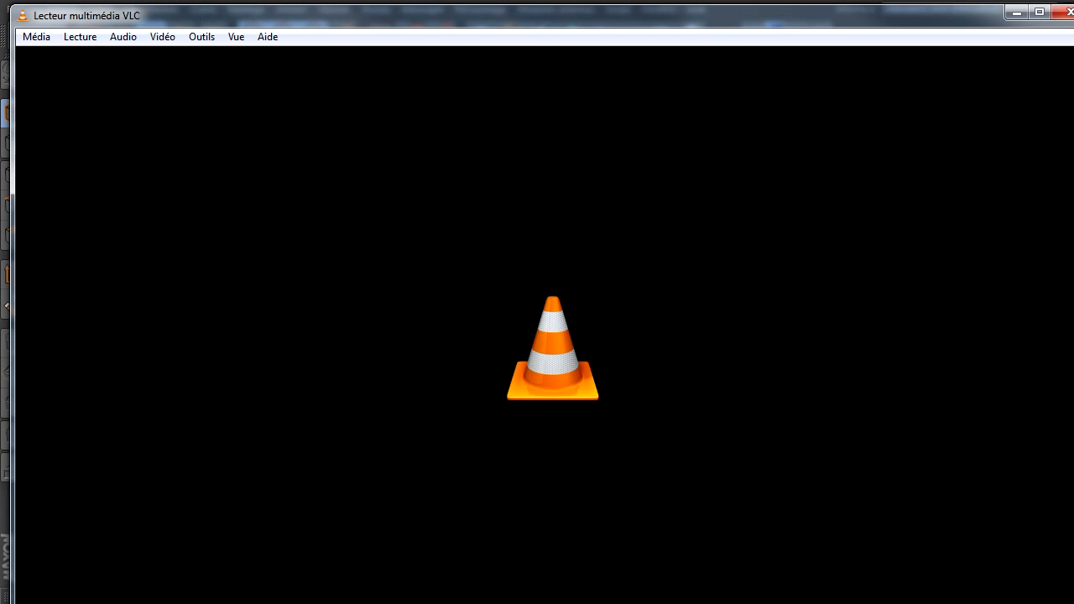
click(1064, 12)
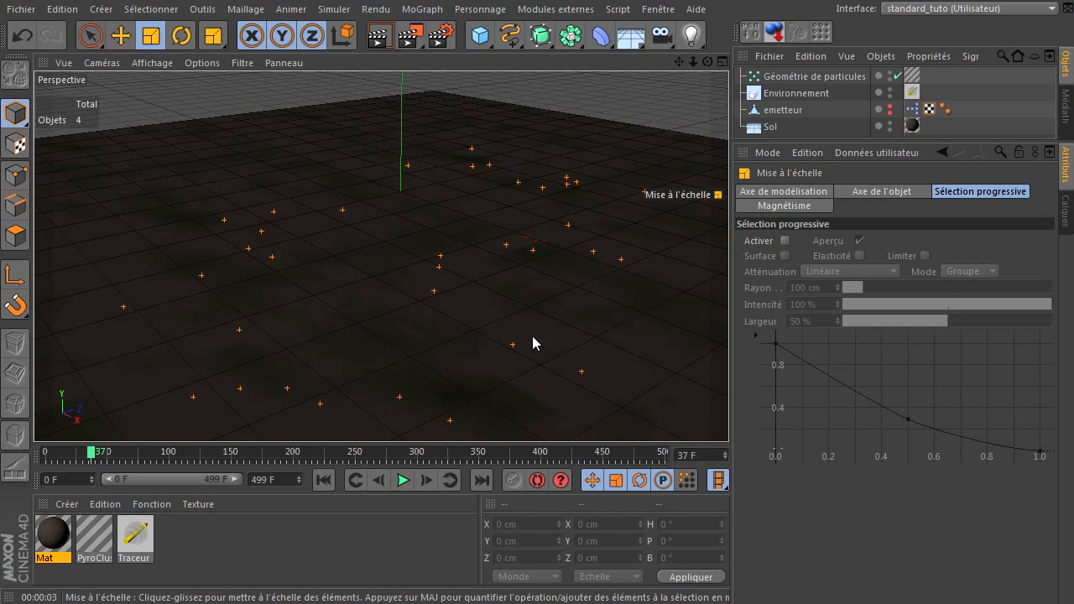
- Enlarge the object list, open the emitter's XPresso setup, review its P Groupe, P Conduit and P Bulles nodes, and close it
drag(856, 145, 805, 222)
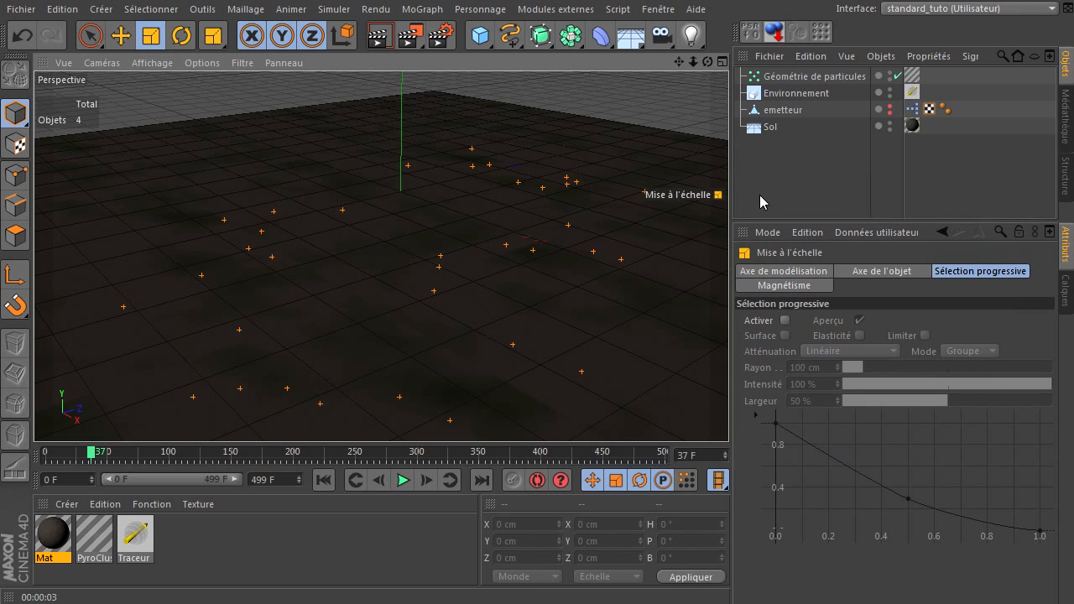
double_click(912, 111)
double_click(974, 206)
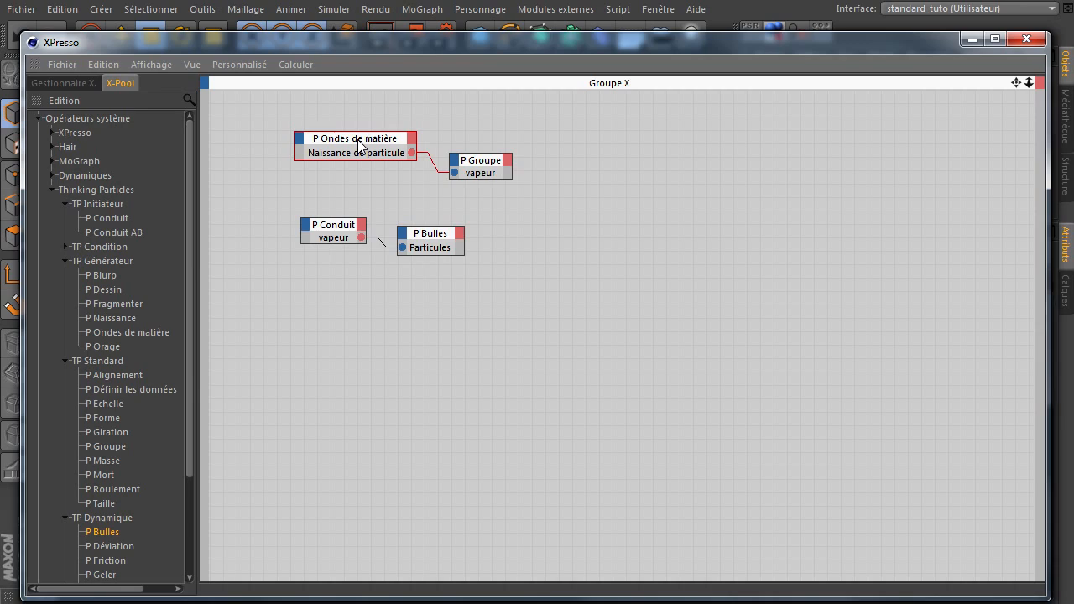
click(510, 166)
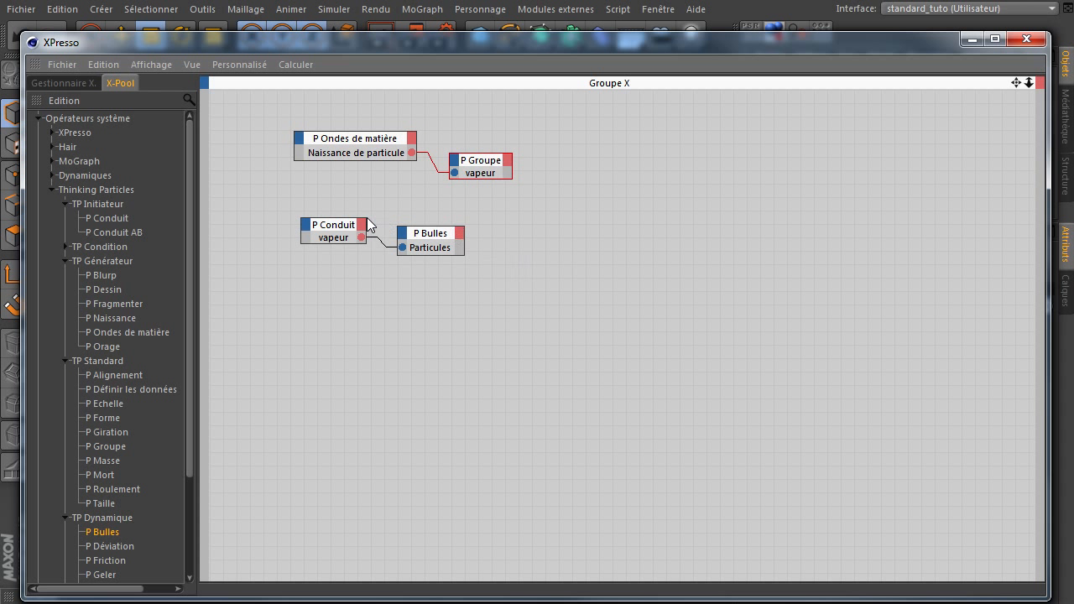
click(334, 234)
click(436, 239)
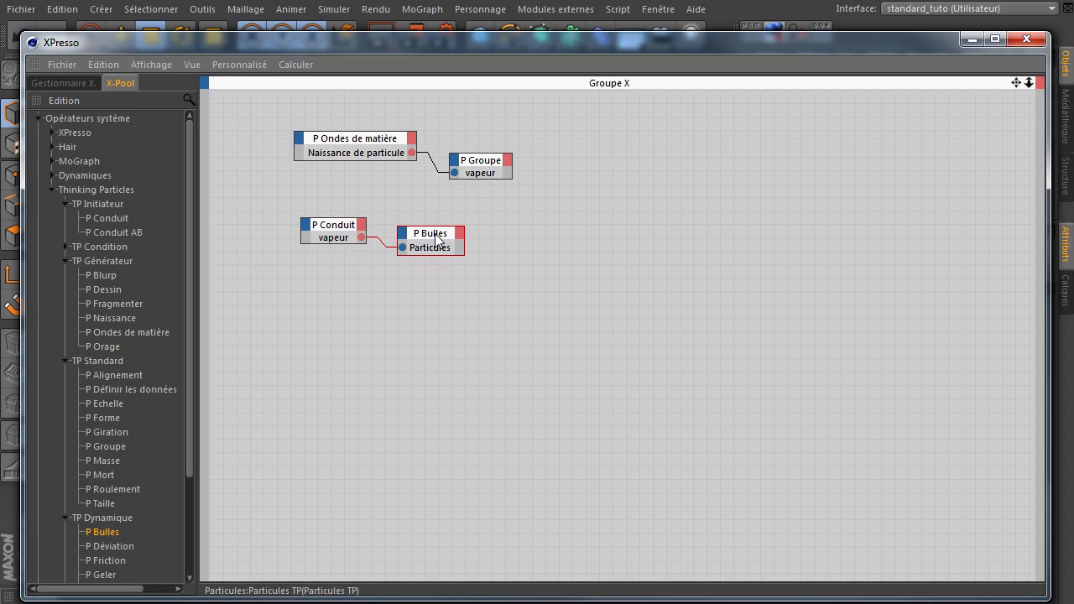
click(1025, 39)
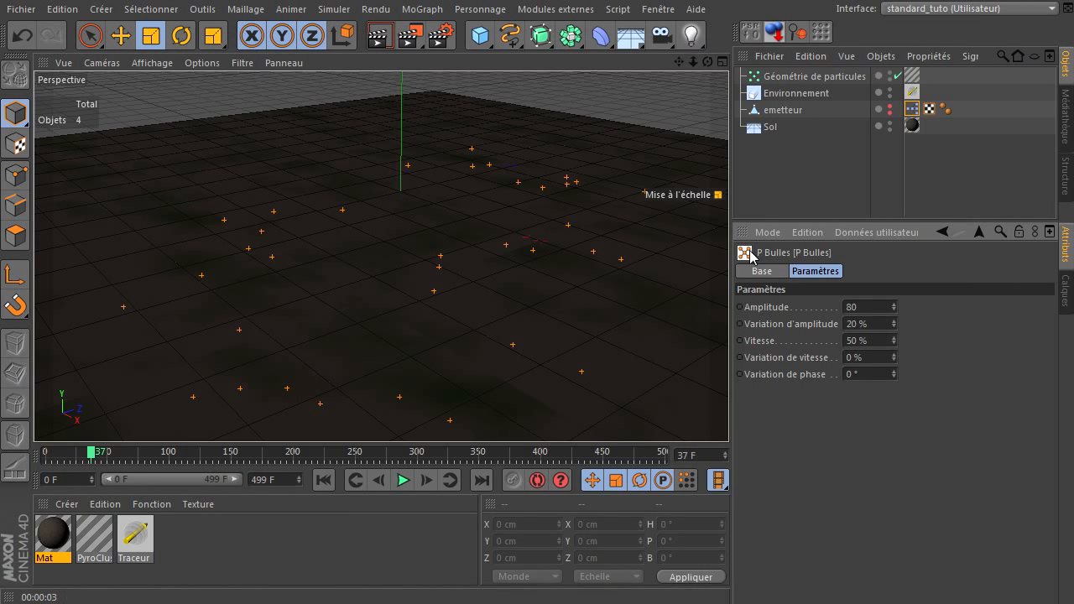
- Select the emetteur object and examine how it lies over the floor from different angles
click(783, 111)
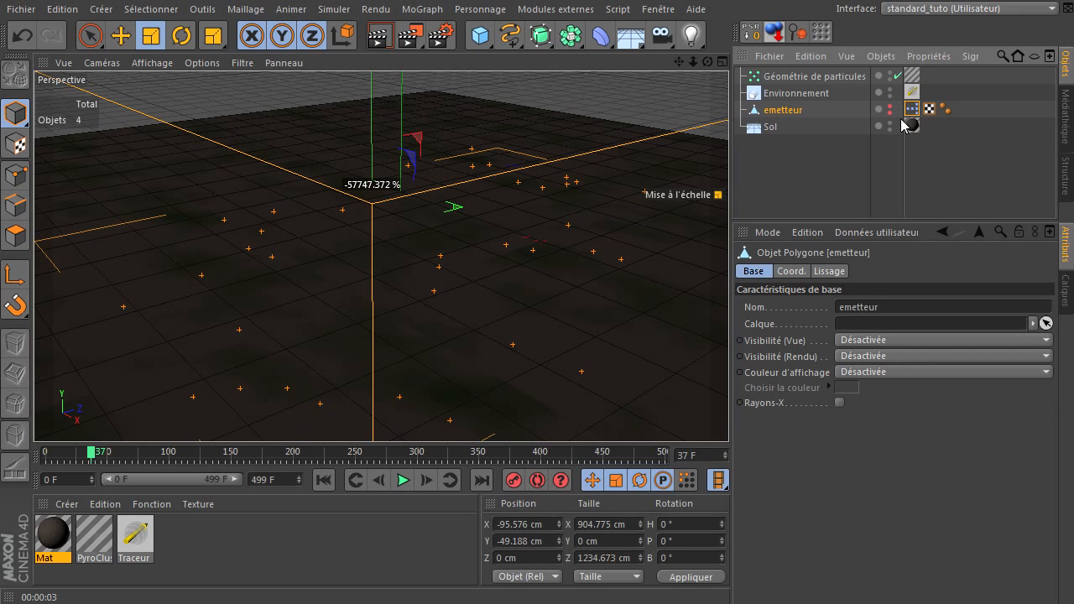
click(820, 168)
mouse_move(708, 64)
mouse_down()
mouse_move(731, 415)
mouse_move(709, 64)
mouse_up()
click(780, 110)
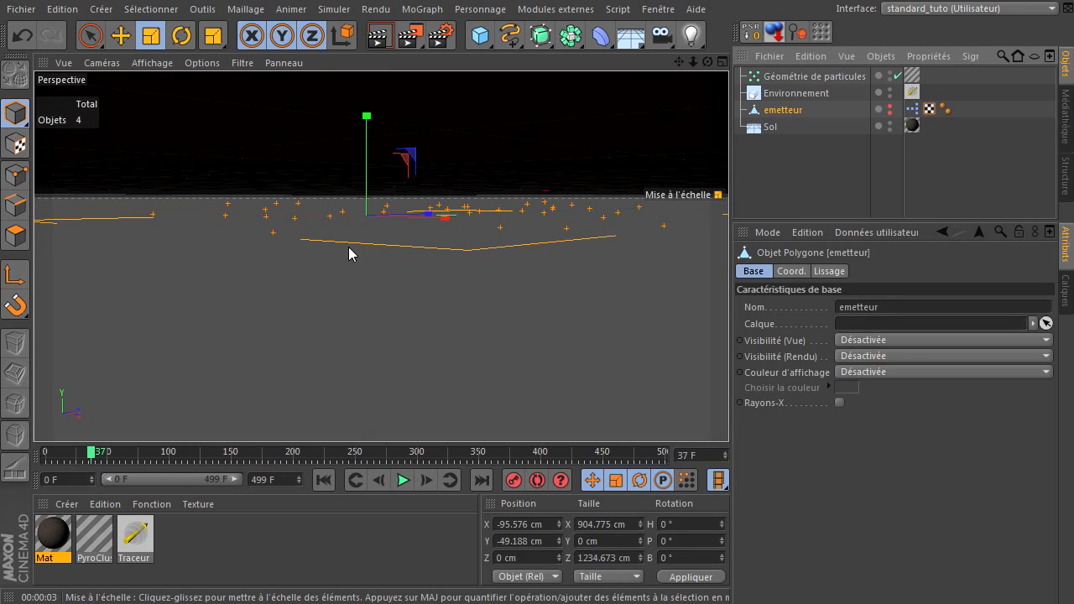
drag(729, 411, 731, 412)
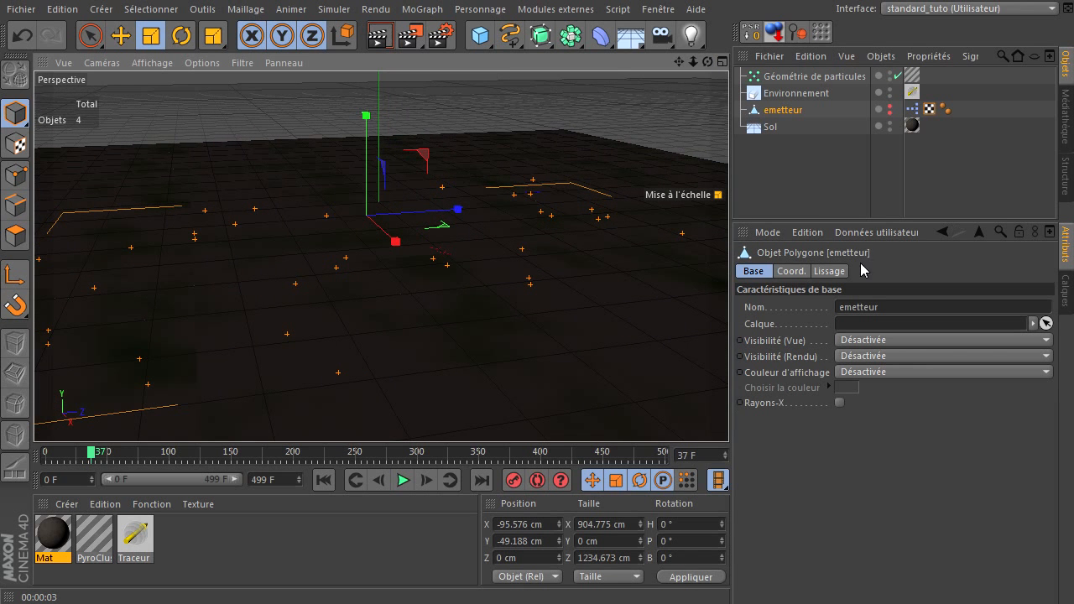
- Review the Environnement object, where it is found among the scene objects, and the Géométrie de particules object's settings
click(791, 93)
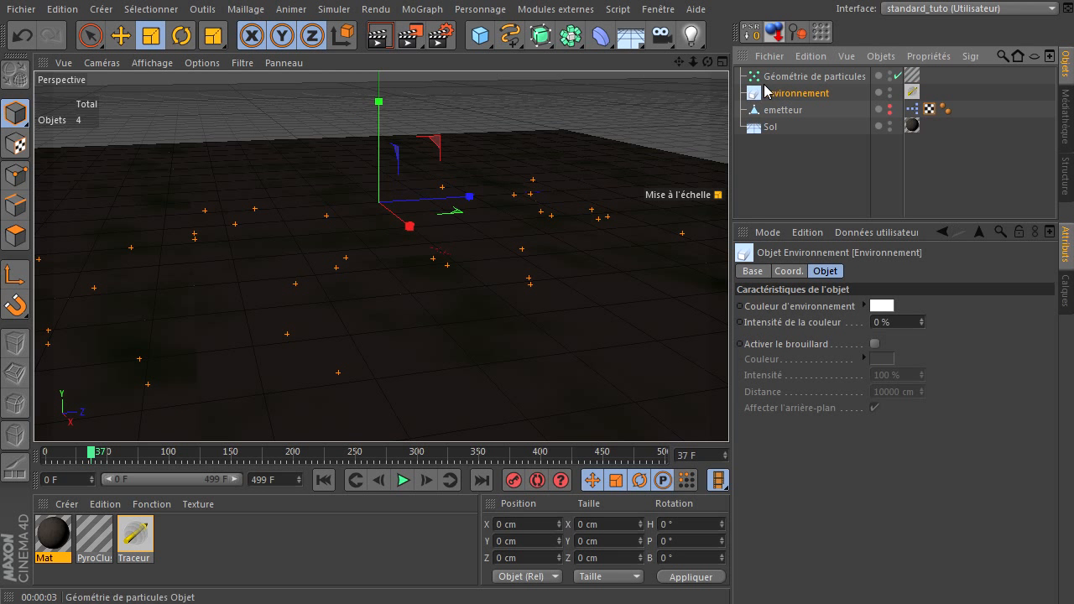
click(629, 36)
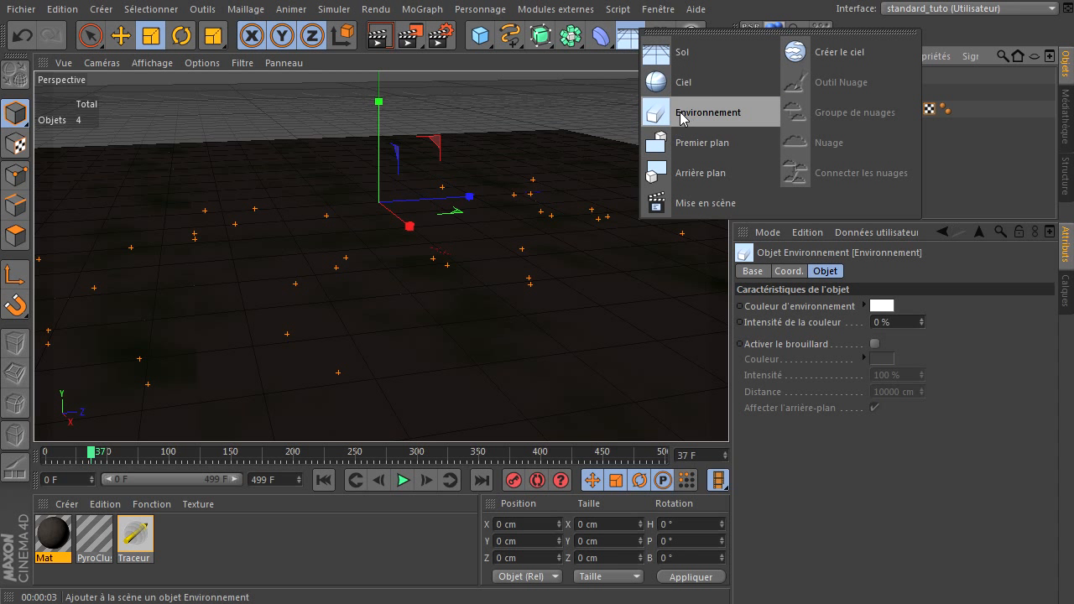
click(729, 9)
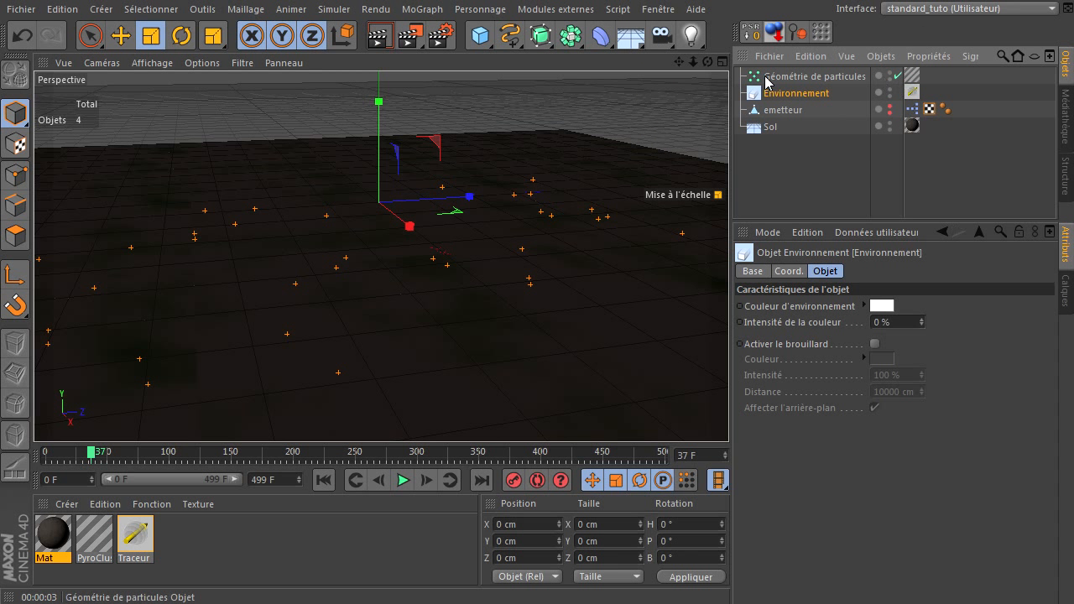
click(832, 78)
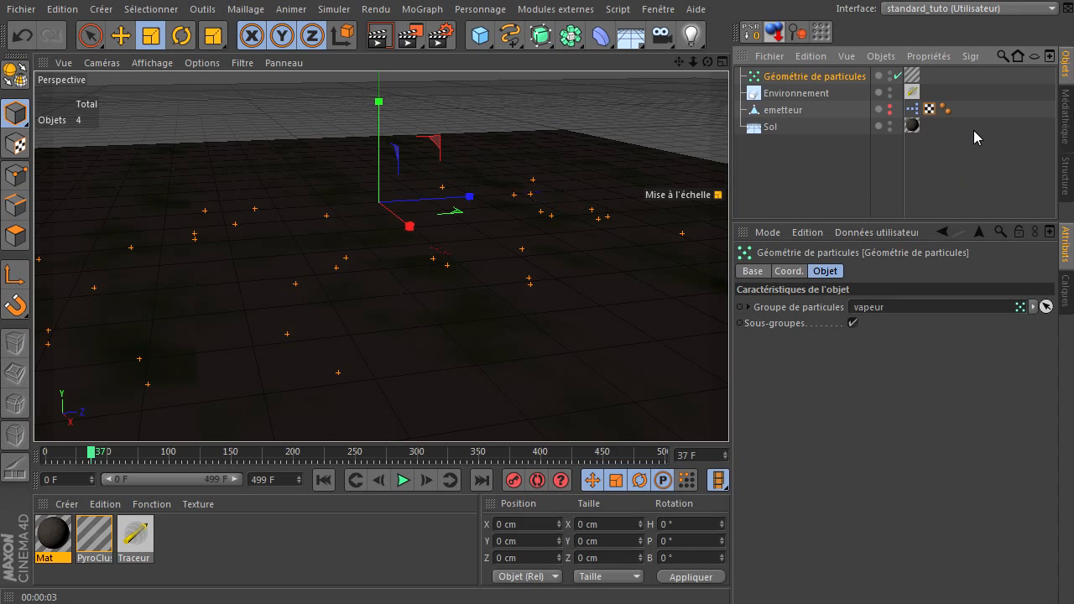
- Review the Traceur de volume material's general settings, including its Précision globale, and its assignment to the Environnement object
click(133, 541)
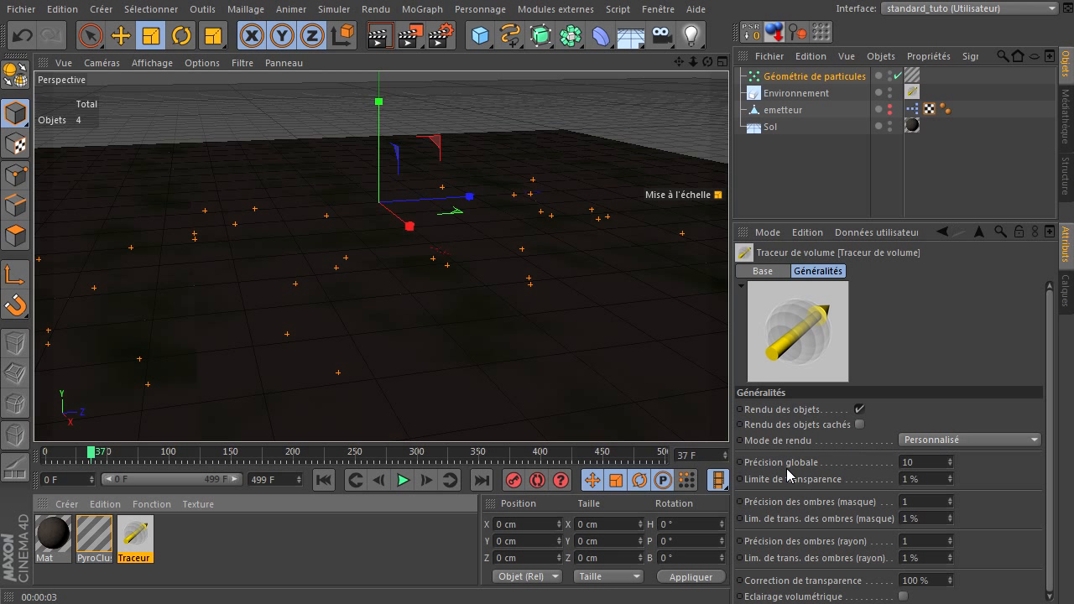
click(941, 465)
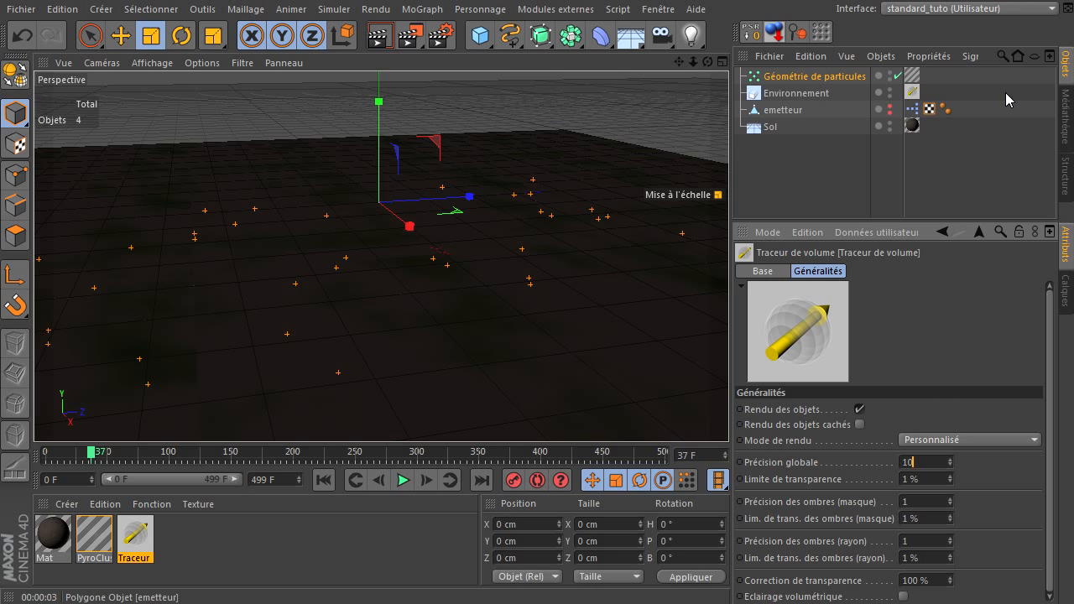
click(913, 92)
click(801, 93)
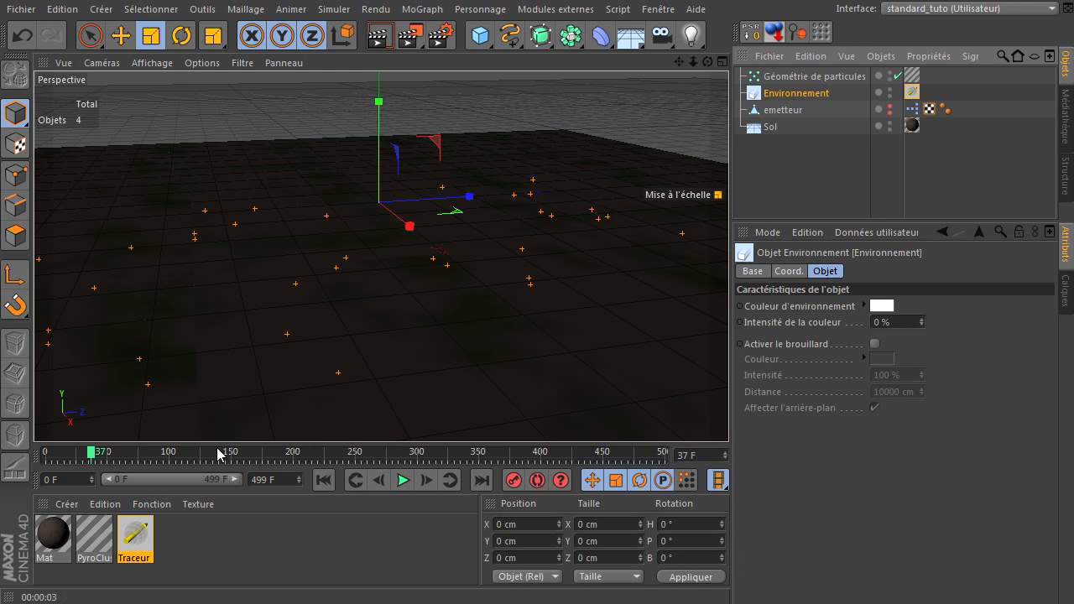
- Open the PyroCluster material for editing and examine its Généralités settings, especially Densité
click(99, 538)
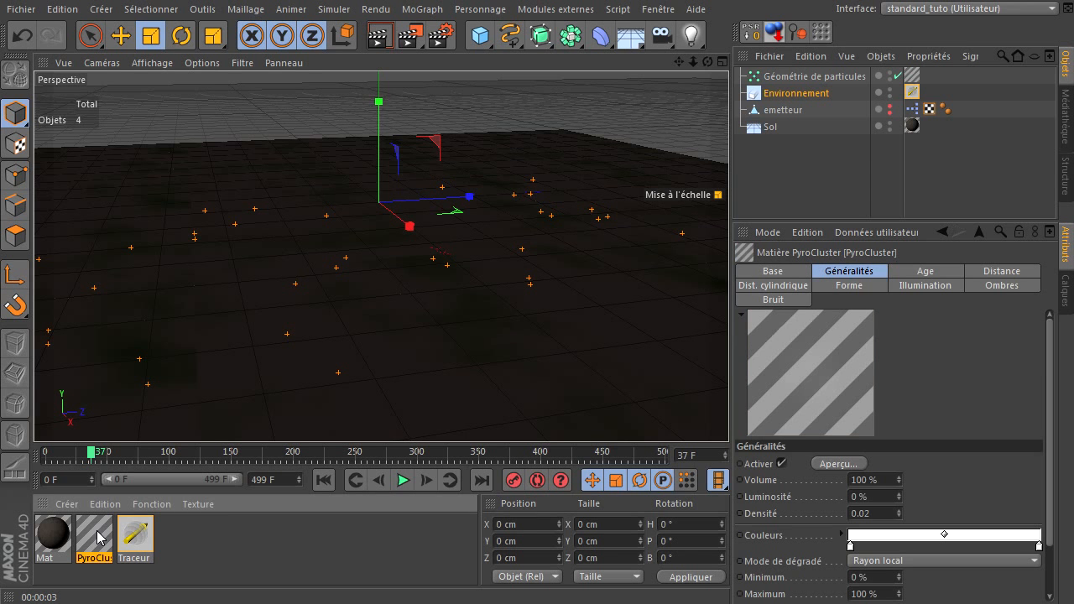
double_click(99, 538)
drag(468, 88, 397, 69)
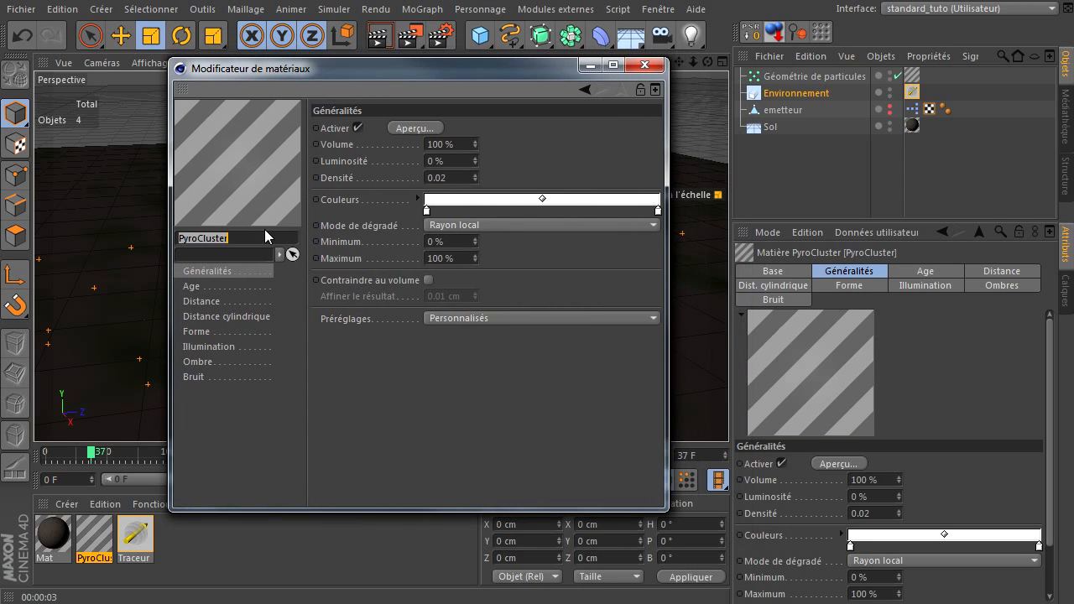
click(225, 266)
click(453, 178)
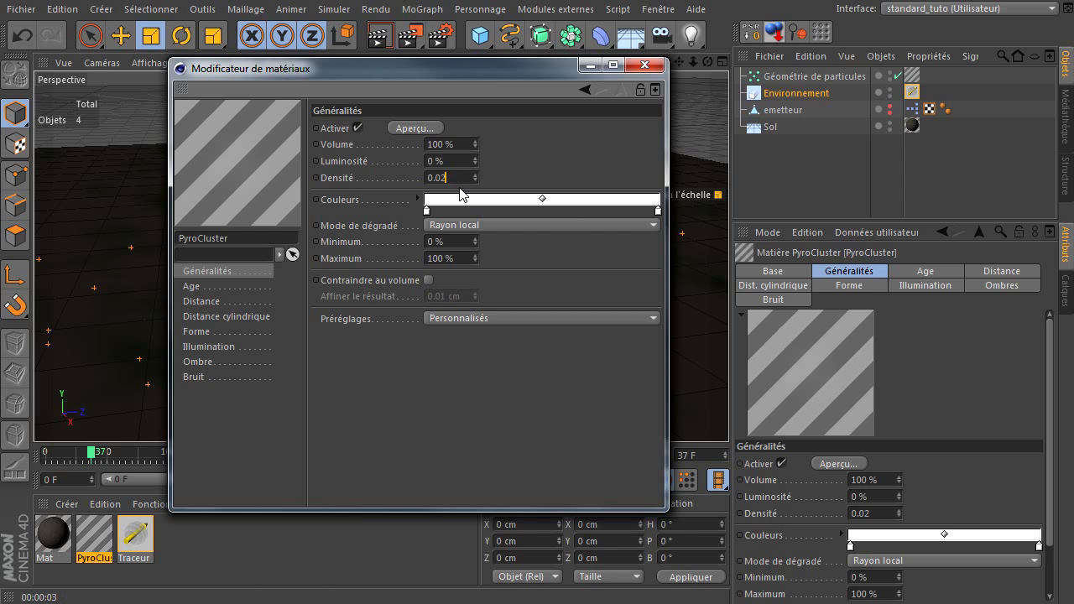
- Review the PyroCluster material's Age, Distance, Distance cylindrique and Forme settings
click(216, 286)
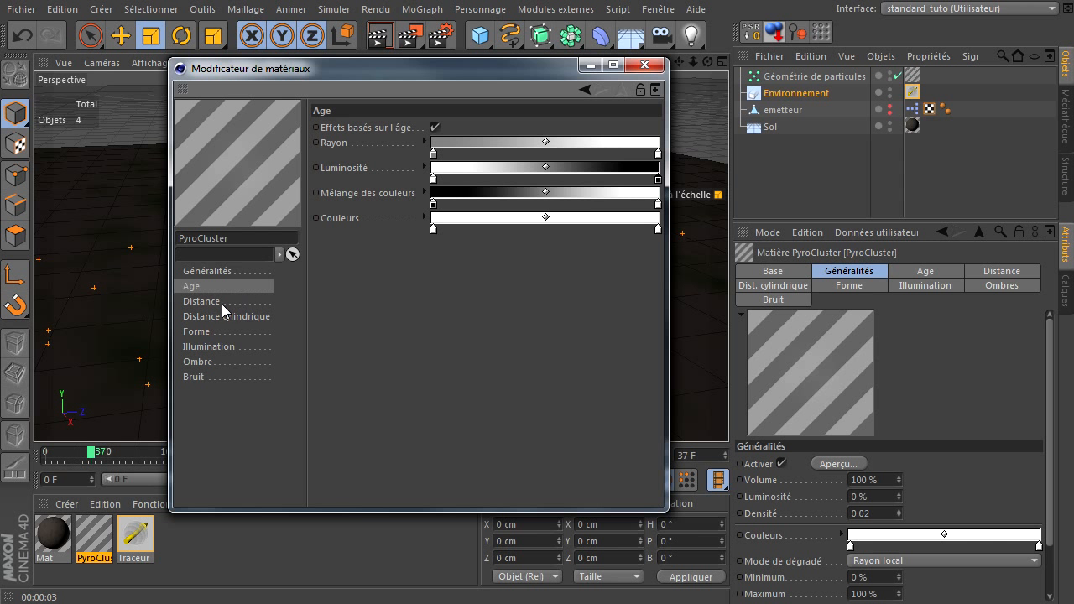
click(219, 302)
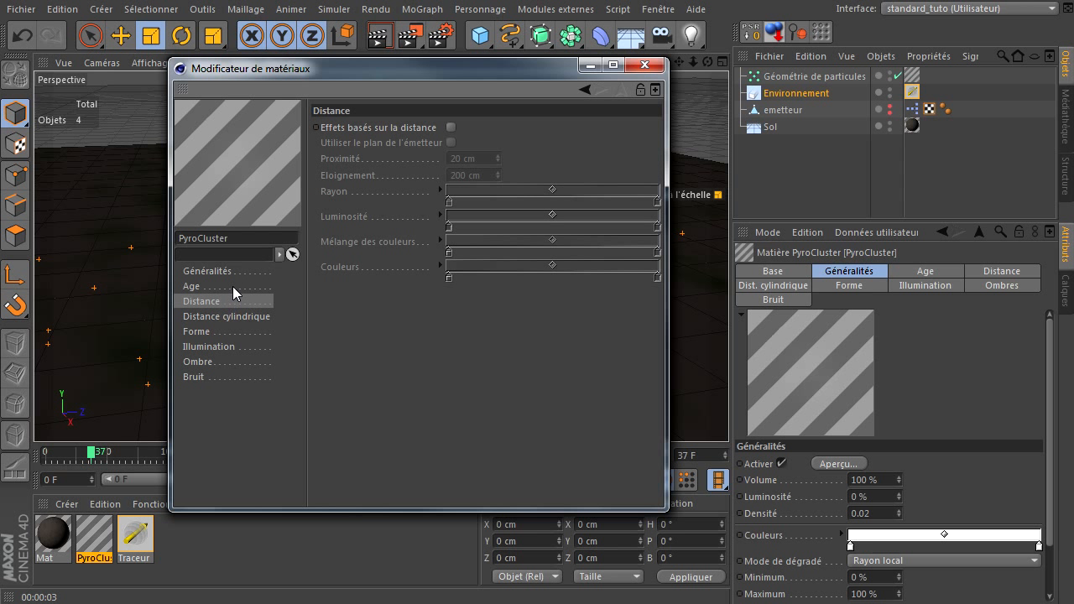
click(232, 287)
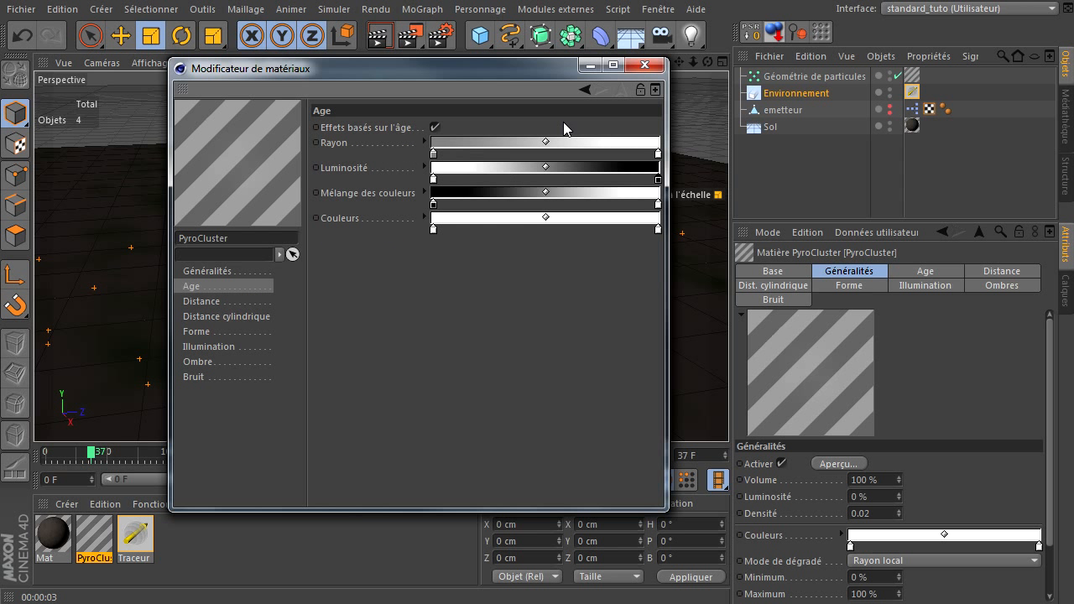
click(222, 301)
click(215, 314)
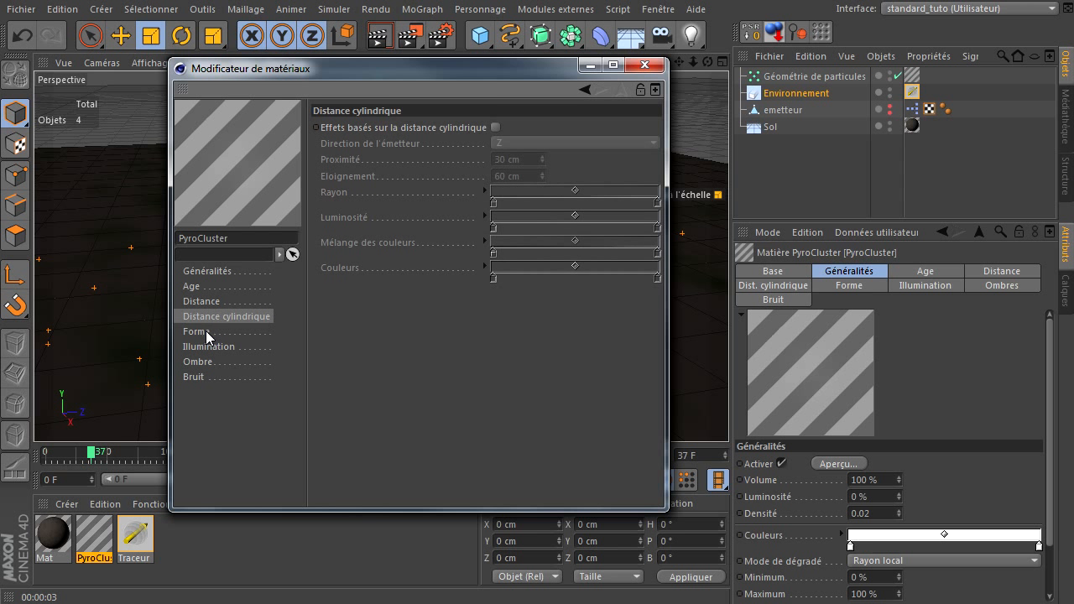
click(205, 331)
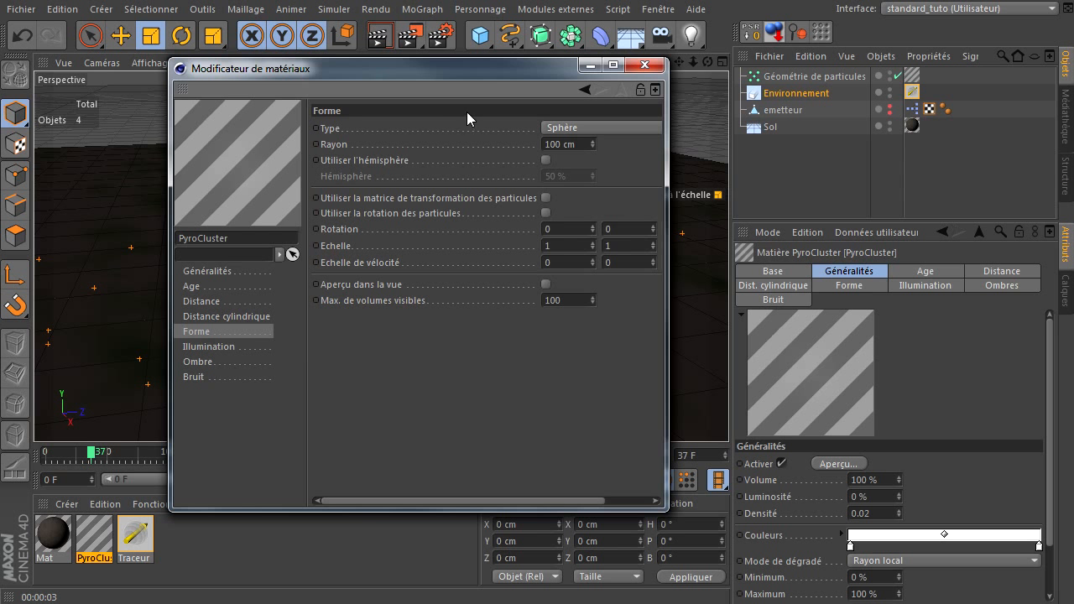
- Move the material editor clear of the viewport, play the animation to frame 158 and render the view
drag(470, 74, 839, 192)
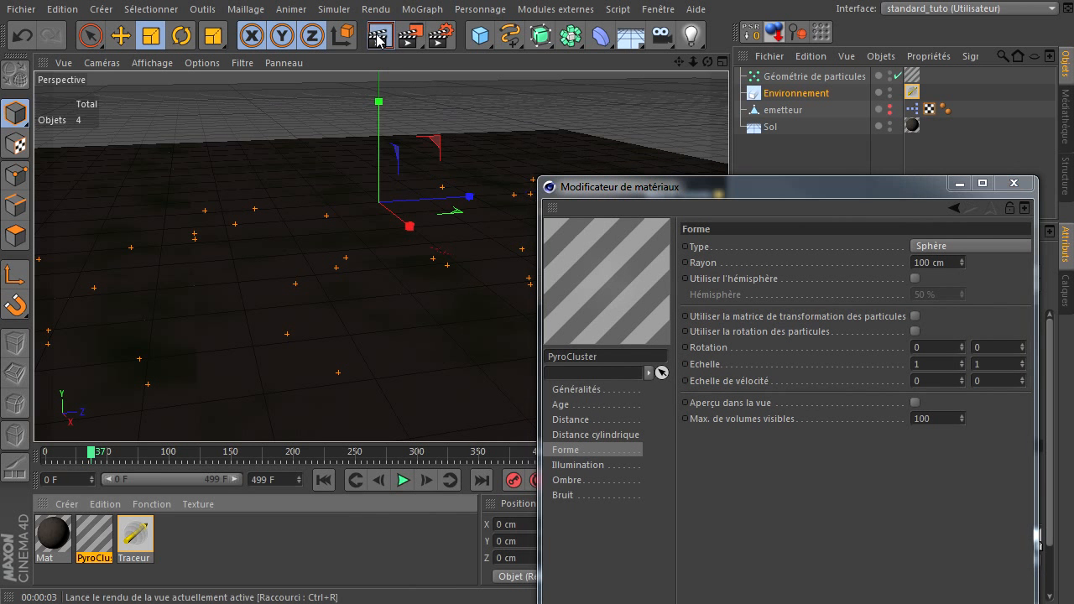
click(380, 36)
click(402, 481)
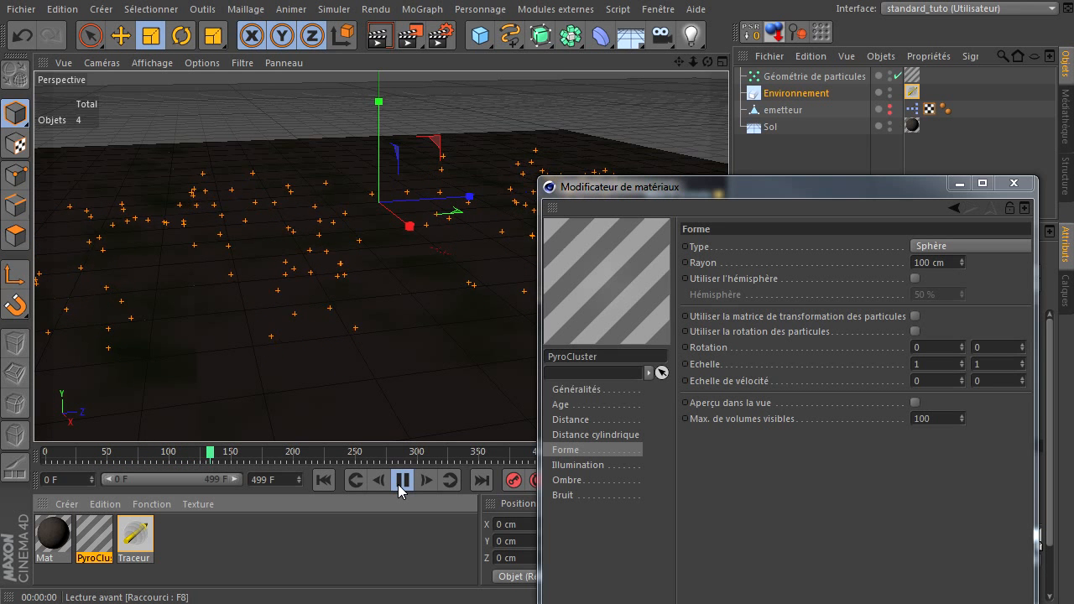
click(401, 482)
click(379, 36)
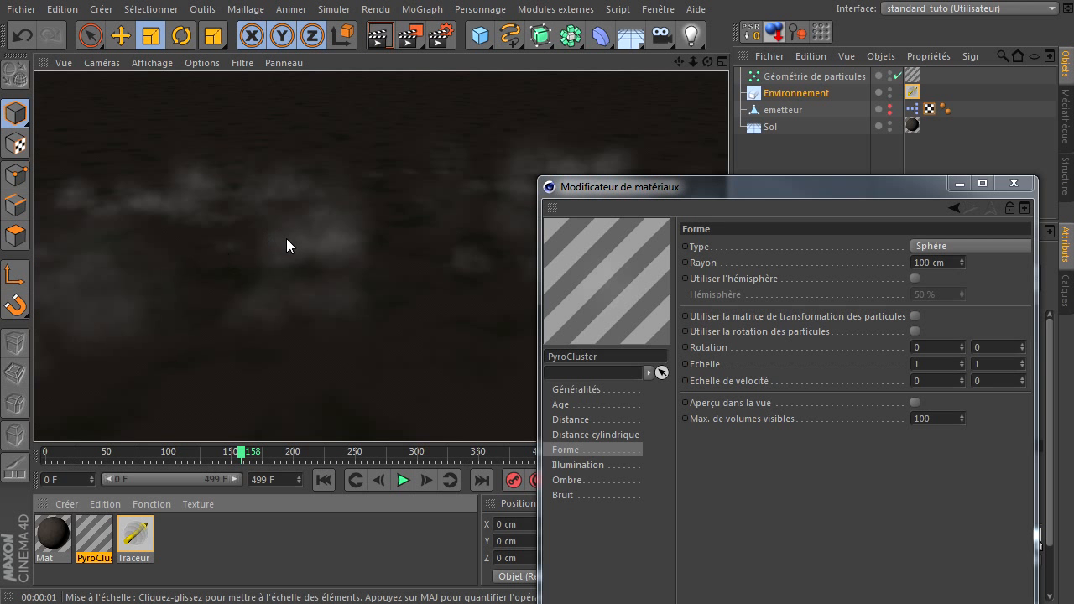
- Try a PyroCluster sphere radius of 10 cm and render the view
double_click(943, 262)
text(10)
key(Return)
click(380, 37)
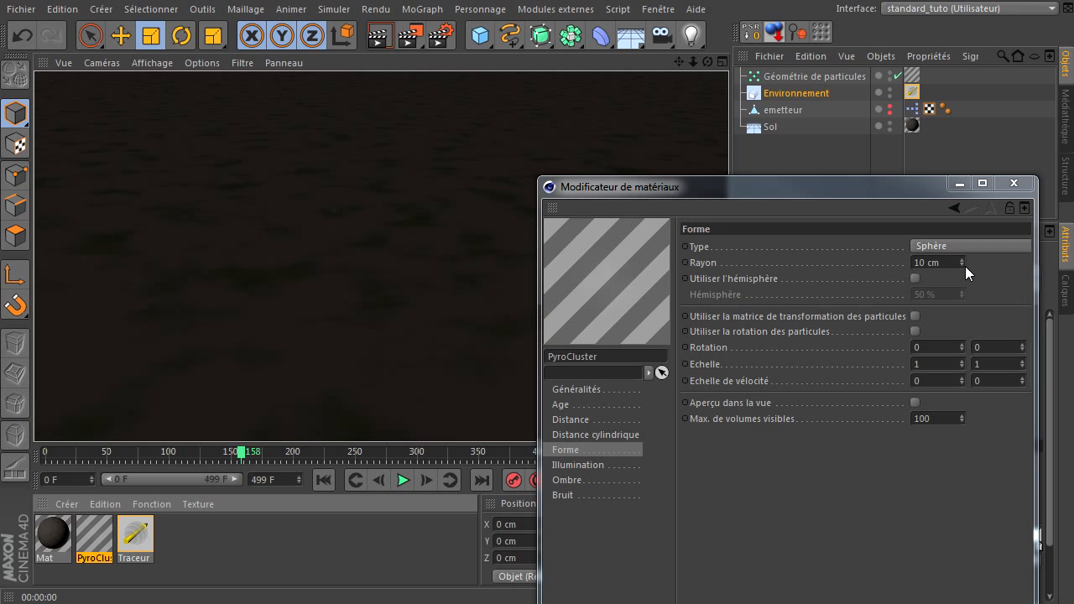
- Try a much larger PyroCluster sphere radius of 500 cm and render the view
click(930, 258)
text(500)
key(Return)
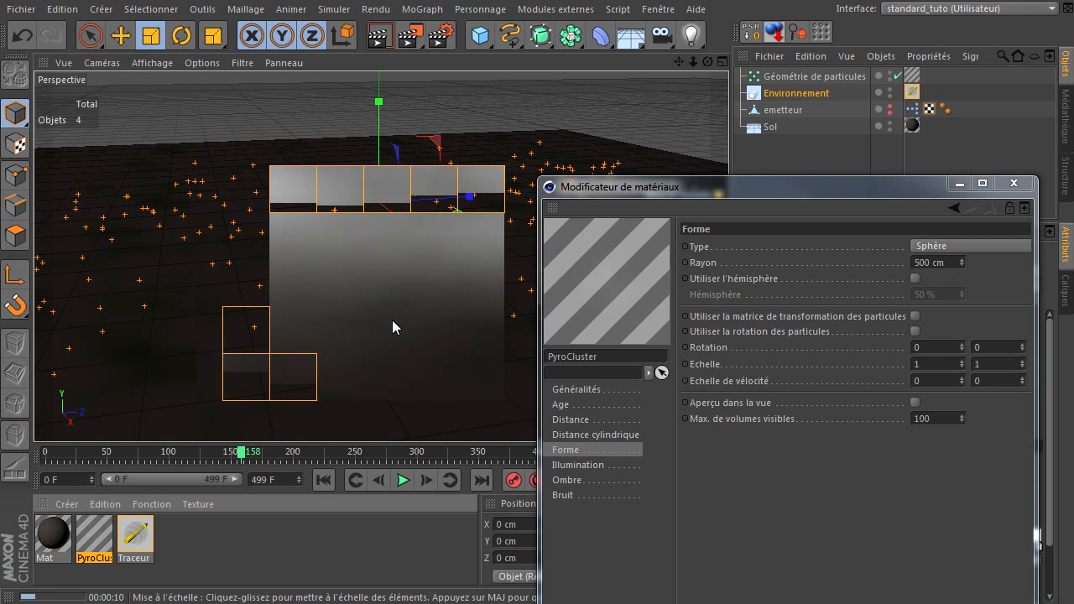
- Try a PyroCluster sphere radius of 200 cm and render the view again
double_click(956, 266)
text(200)
key(Return)
click(379, 36)
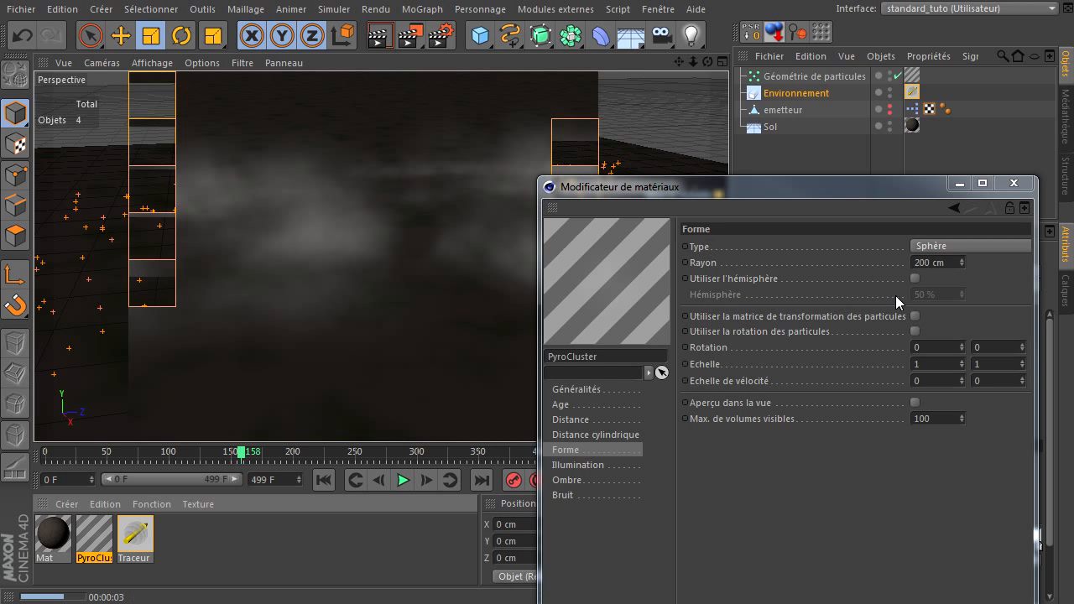
- Restore the PyroCluster sphere radius to 100 cm and render the view
double_click(952, 263)
text(100)
key(Return)
click(384, 42)
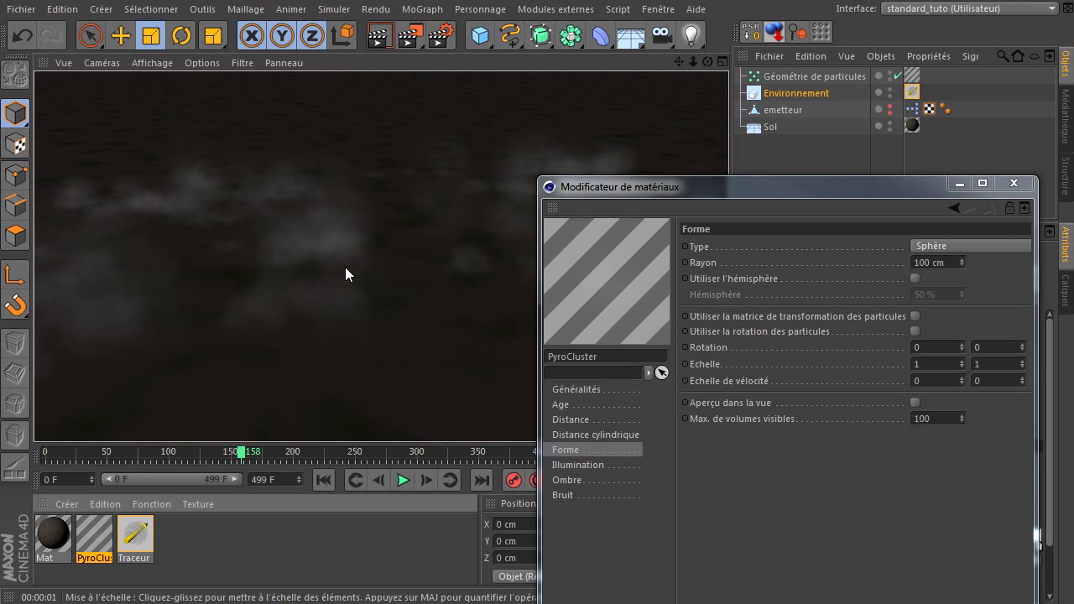
- Review the PyroCluster material's Illumination, Ombre and Bruit settings, and close the material editor
click(568, 465)
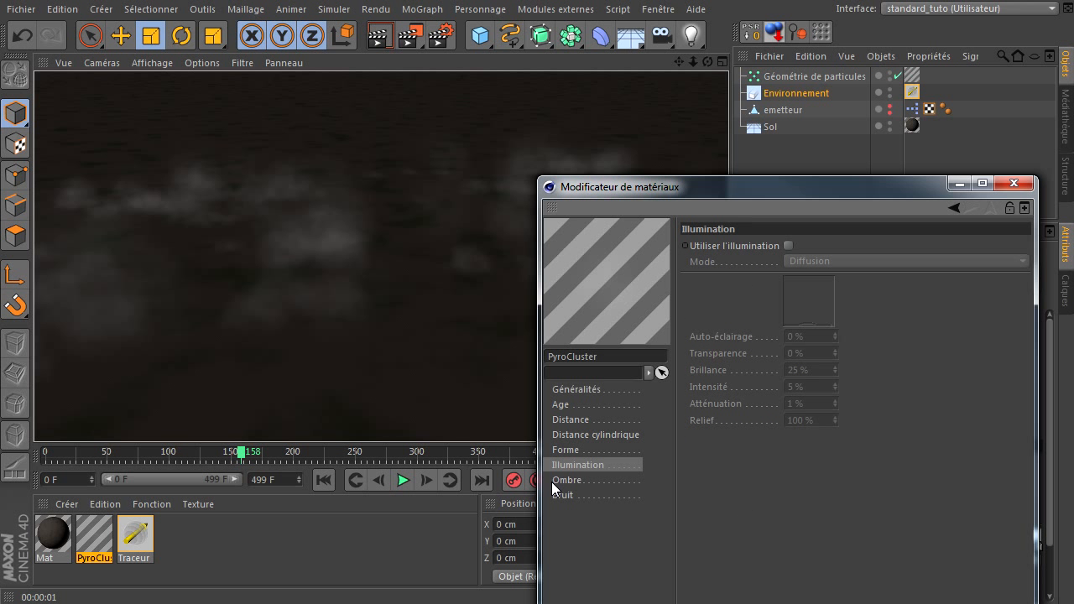
click(556, 481)
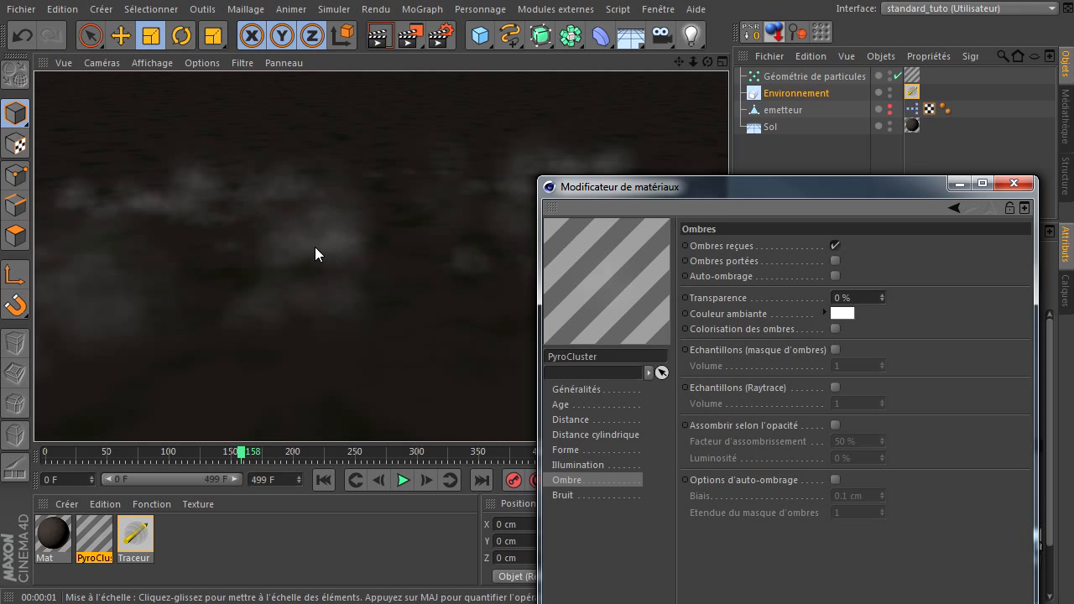
click(593, 496)
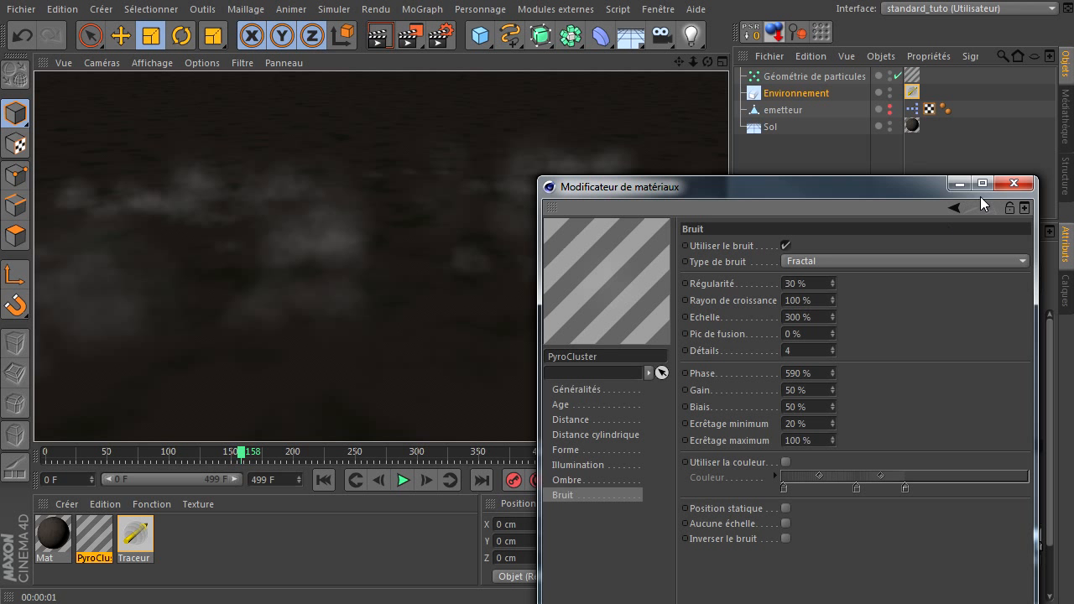
drag(902, 182, 531, 105)
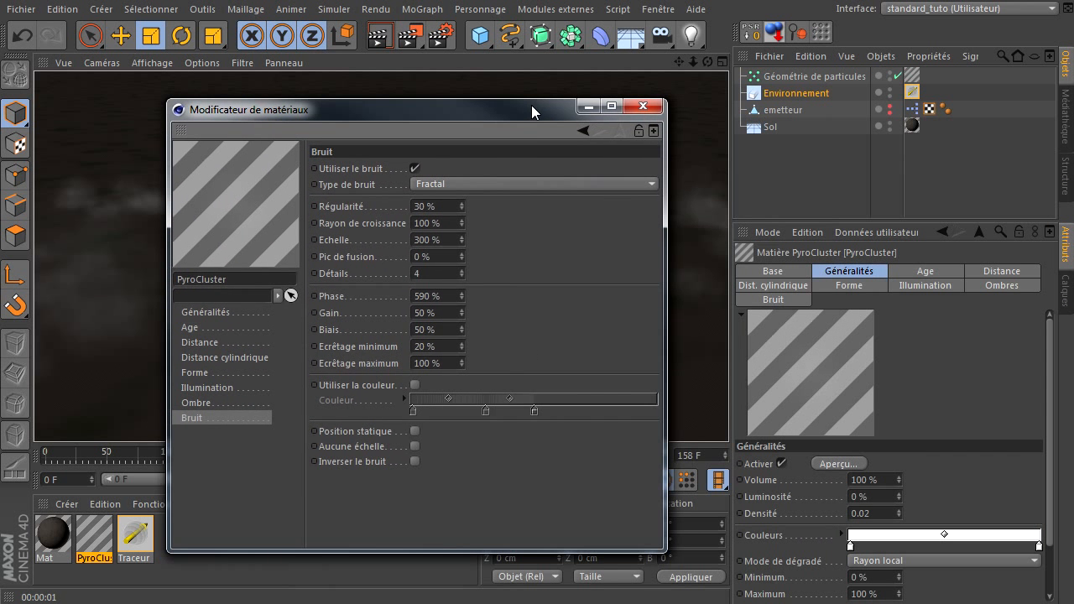
click(654, 111)
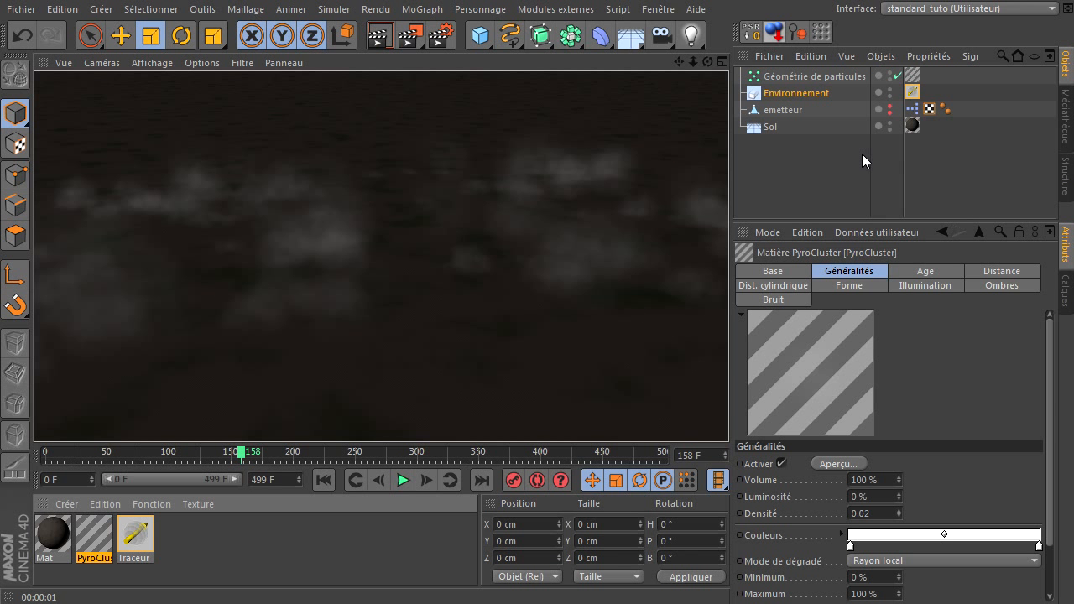